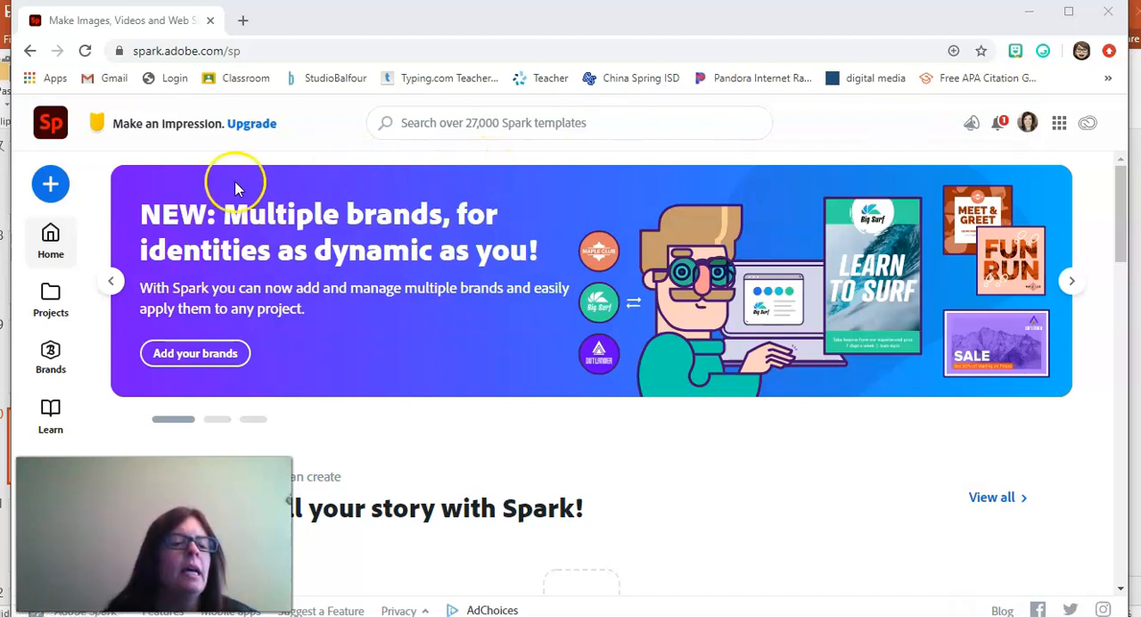
Step: Look through the saved projects and the home page's creation options and starter templates
click(51, 301)
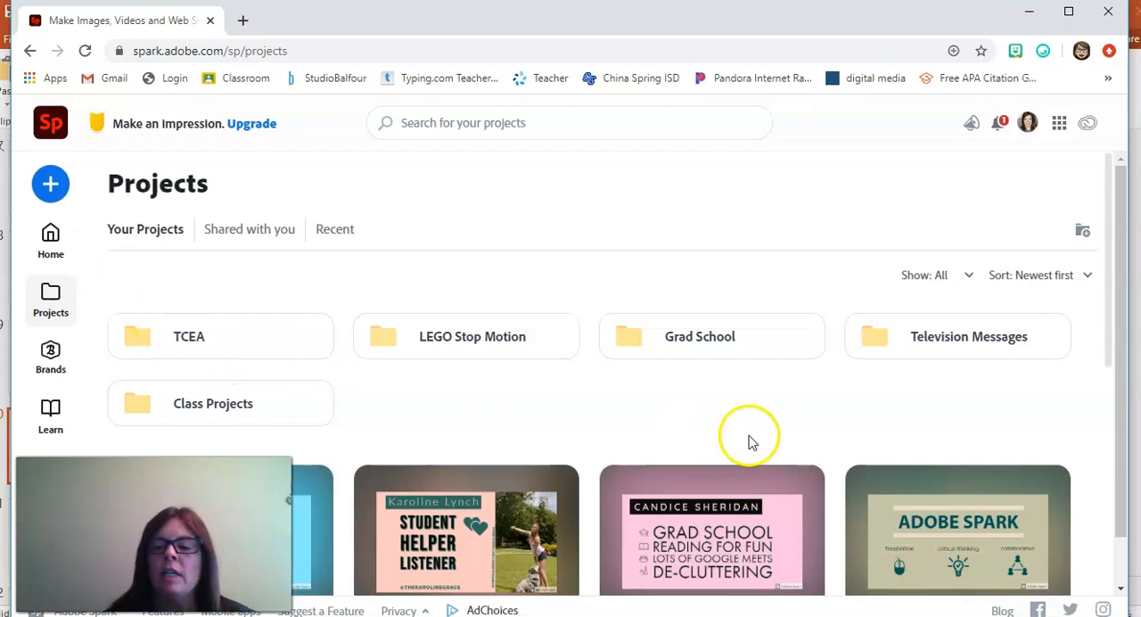
drag(1108, 357, 1103, 334)
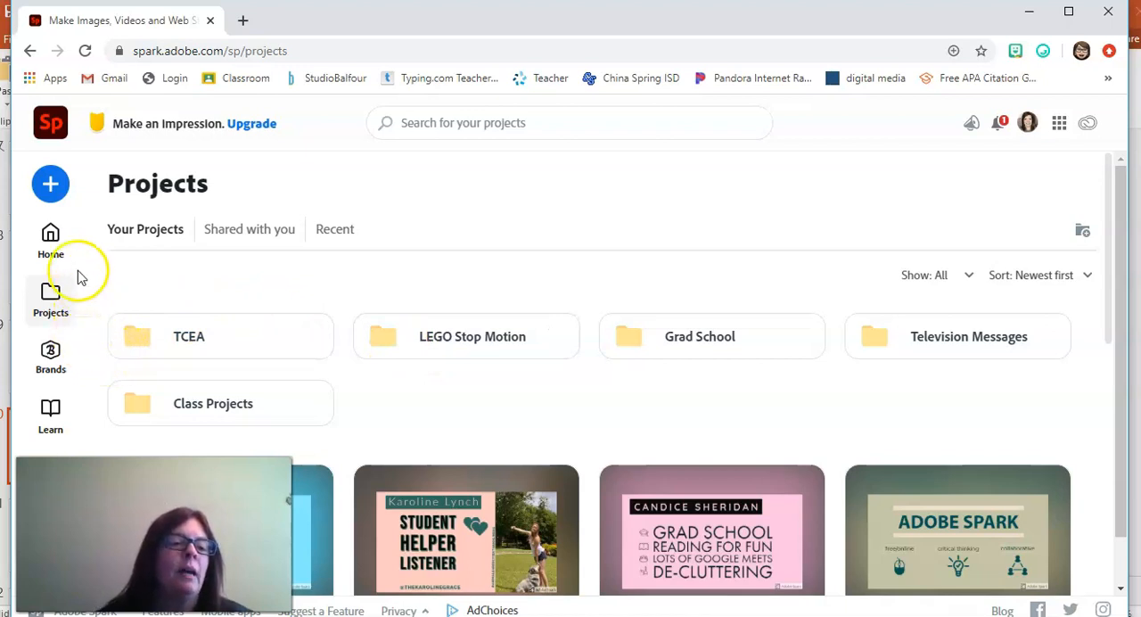
click(51, 239)
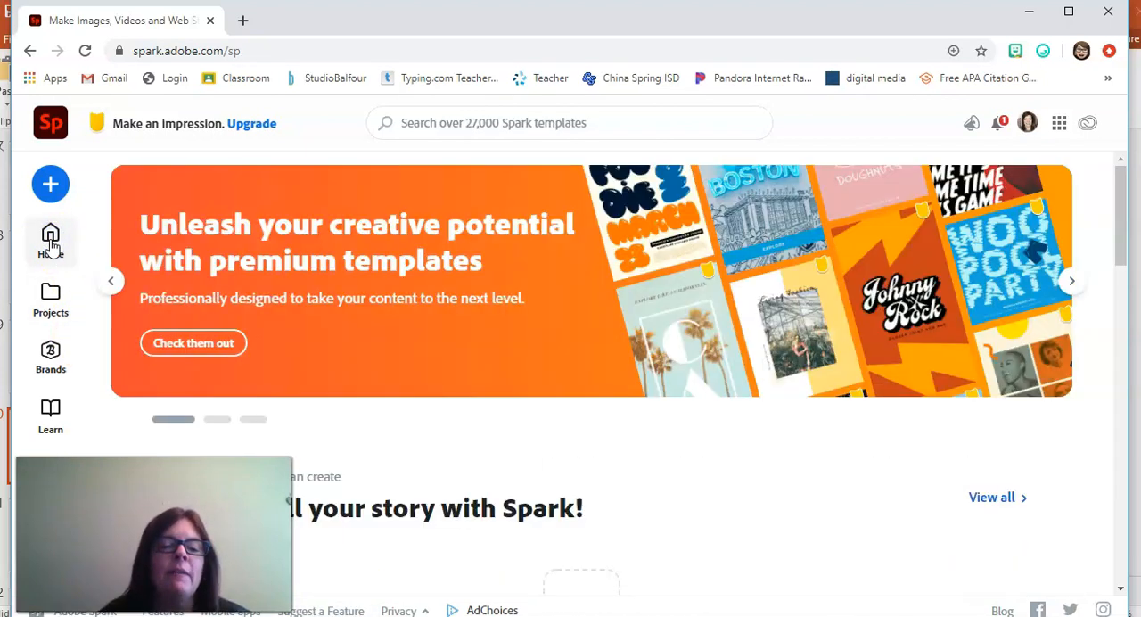
drag(1122, 201, 1102, 327)
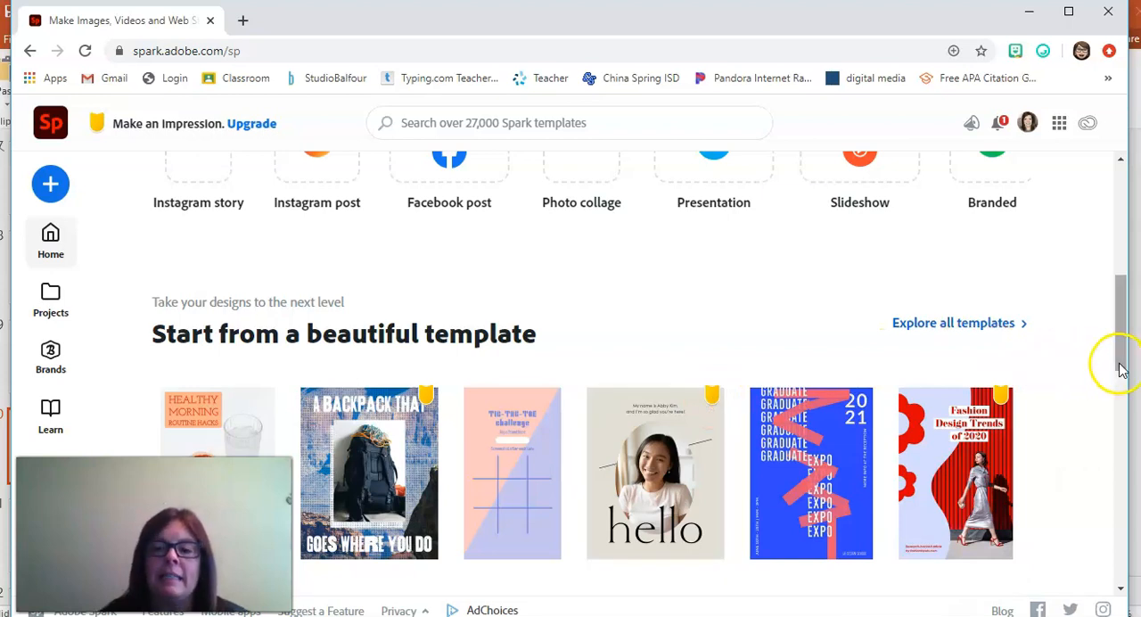
drag(1115, 362, 1110, 310)
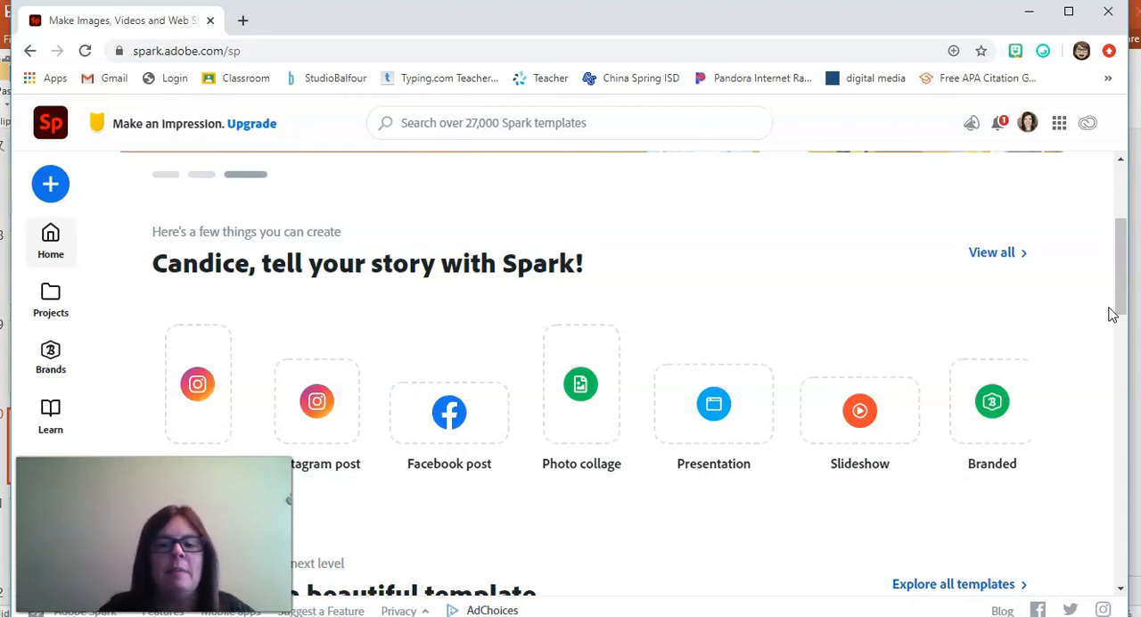
drag(1116, 297, 1120, 356)
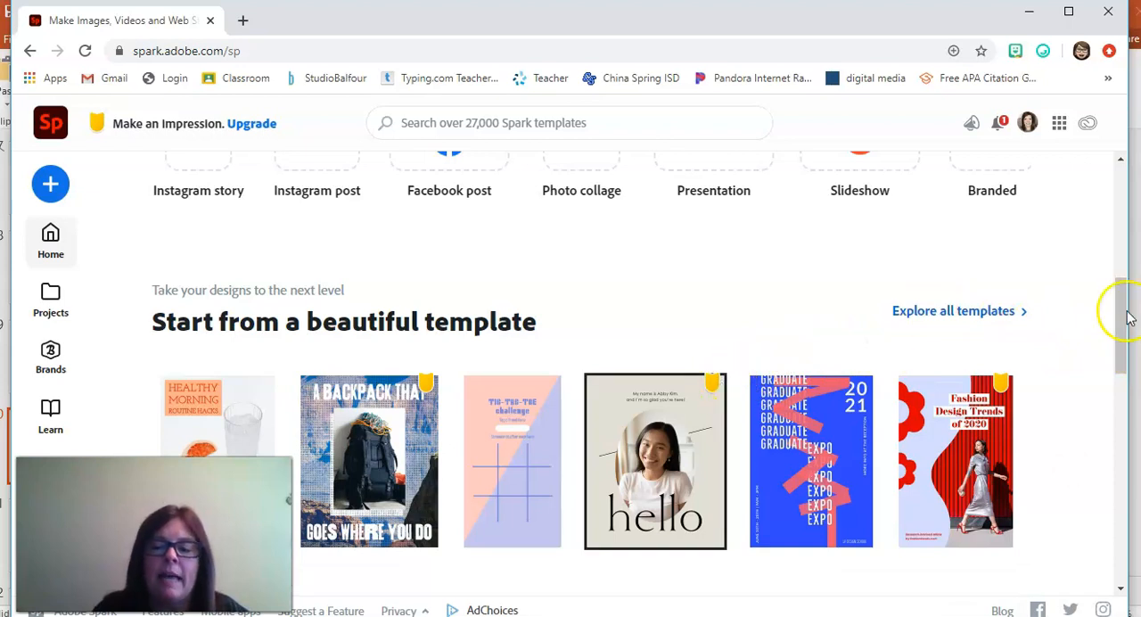
drag(1121, 344, 1096, 232)
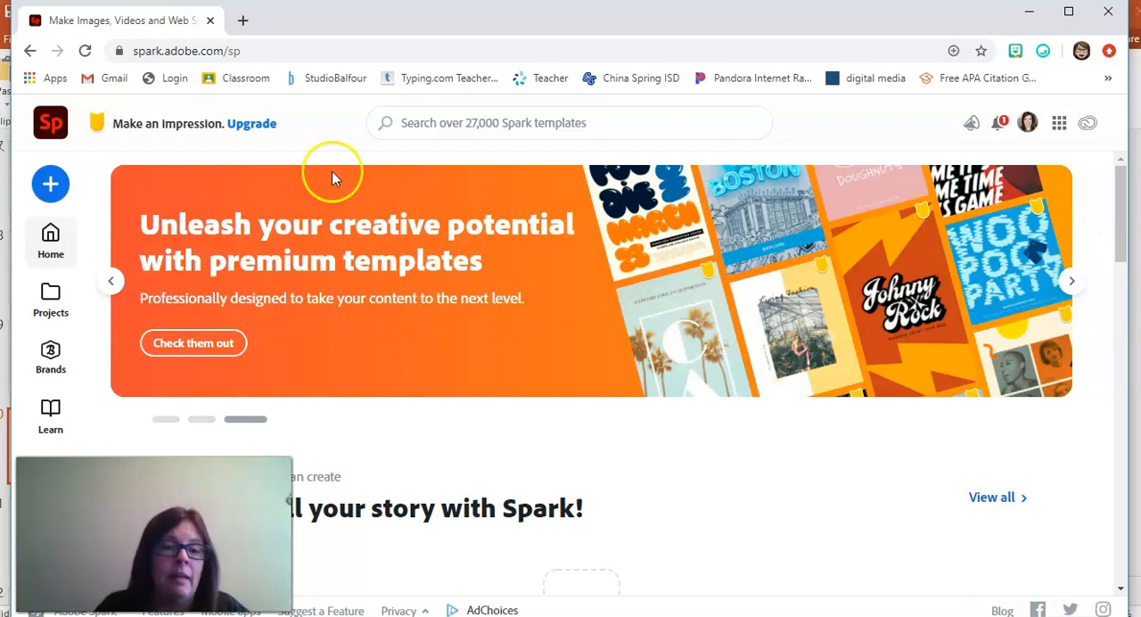
Step: Create a new blank Instagram post and browse the Spark templates offered for it
click(51, 183)
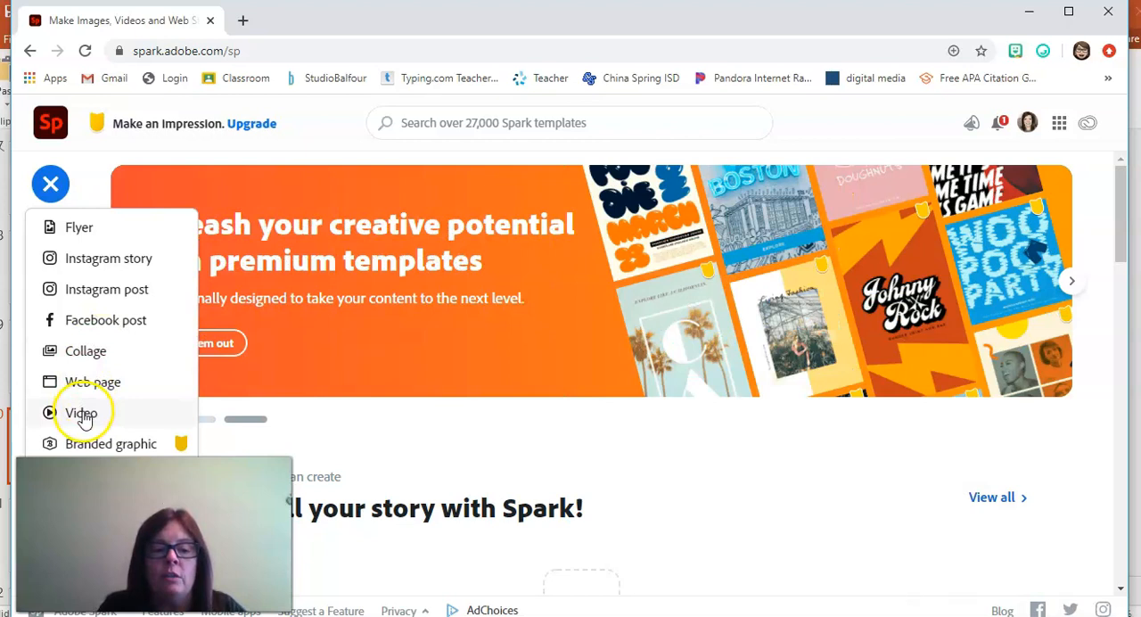
click(65, 294)
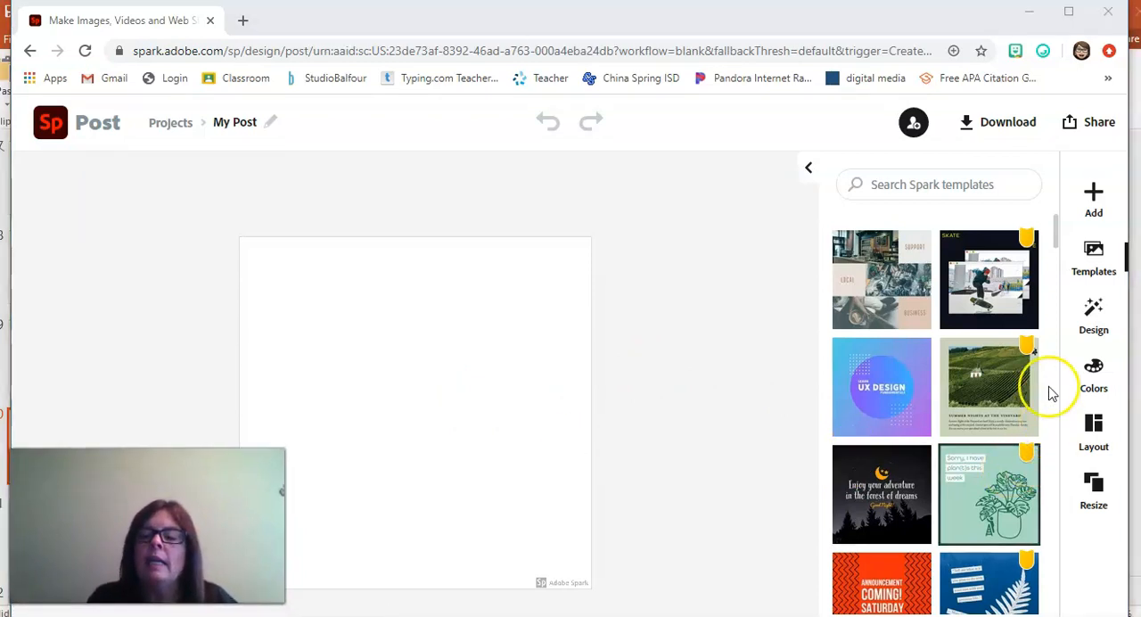
drag(1058, 247, 1052, 298)
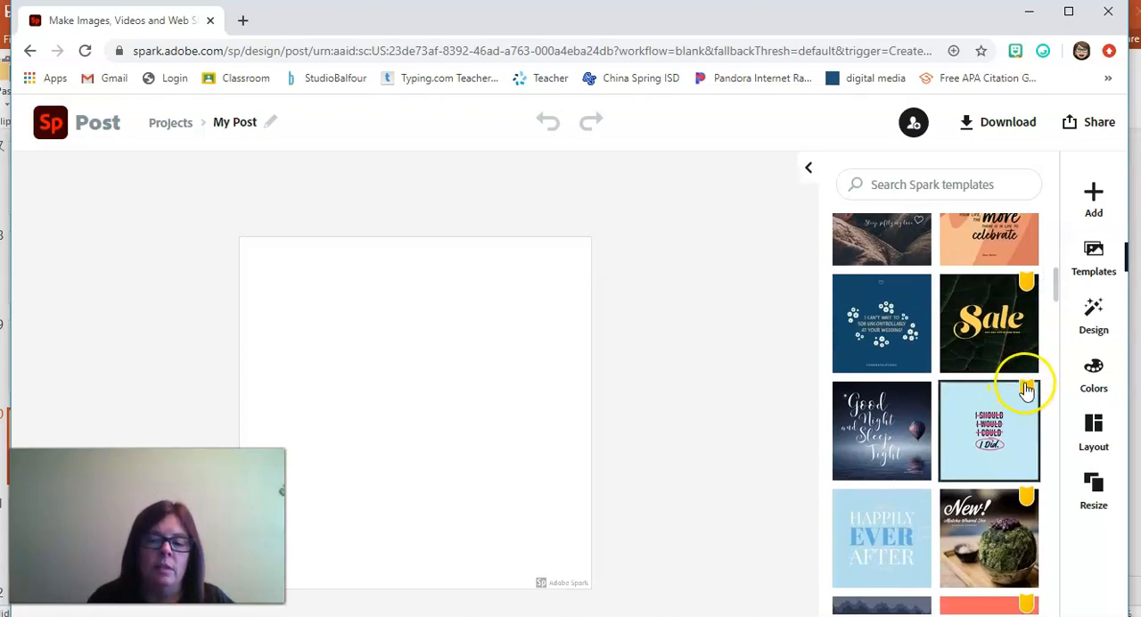
drag(1057, 293, 1044, 556)
click(877, 383)
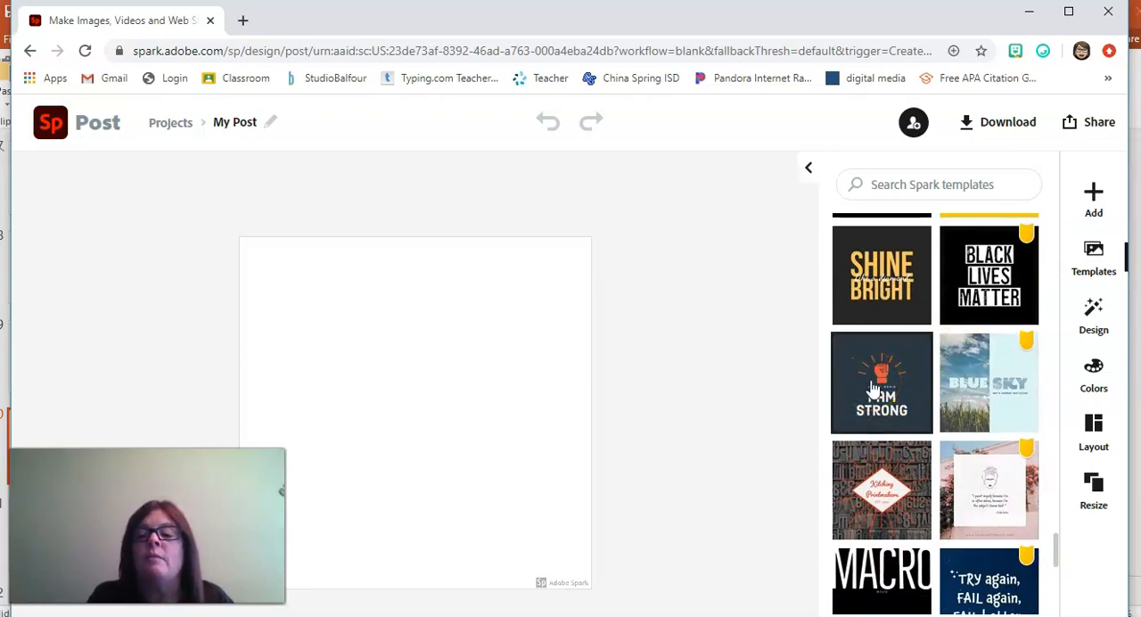
Step: Apply the first Decorative palette, orange through dark green, and shuffle its colors until the background is olive green
click(1096, 370)
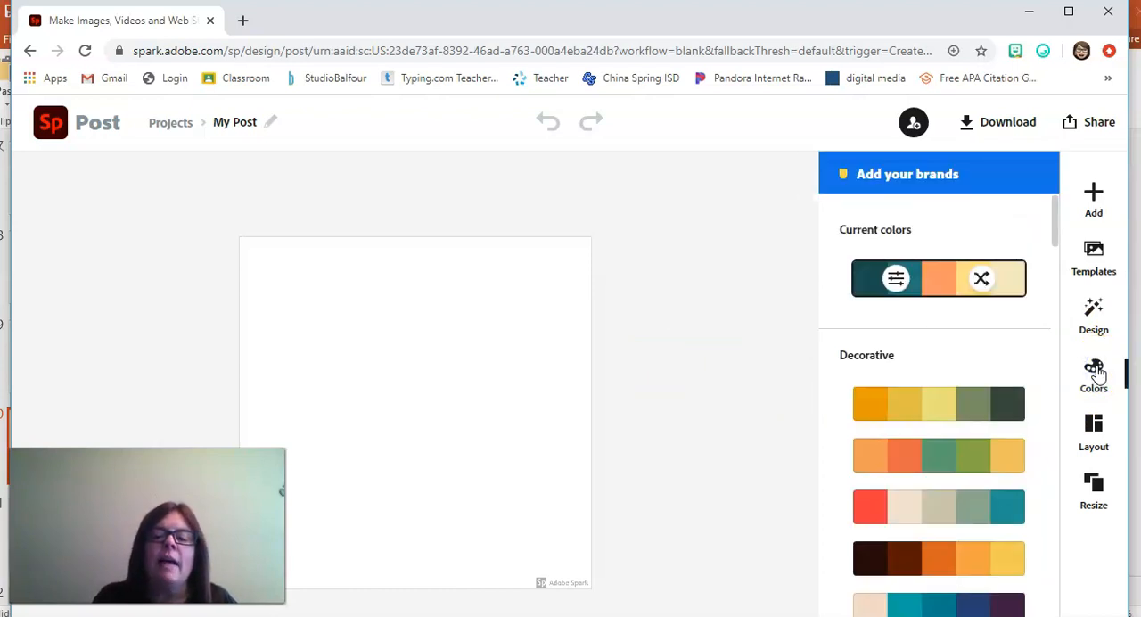
mouse_move(1054, 242)
mouse_down()
mouse_move(1042, 455)
mouse_move(1064, 226)
mouse_move(1064, 252)
mouse_up()
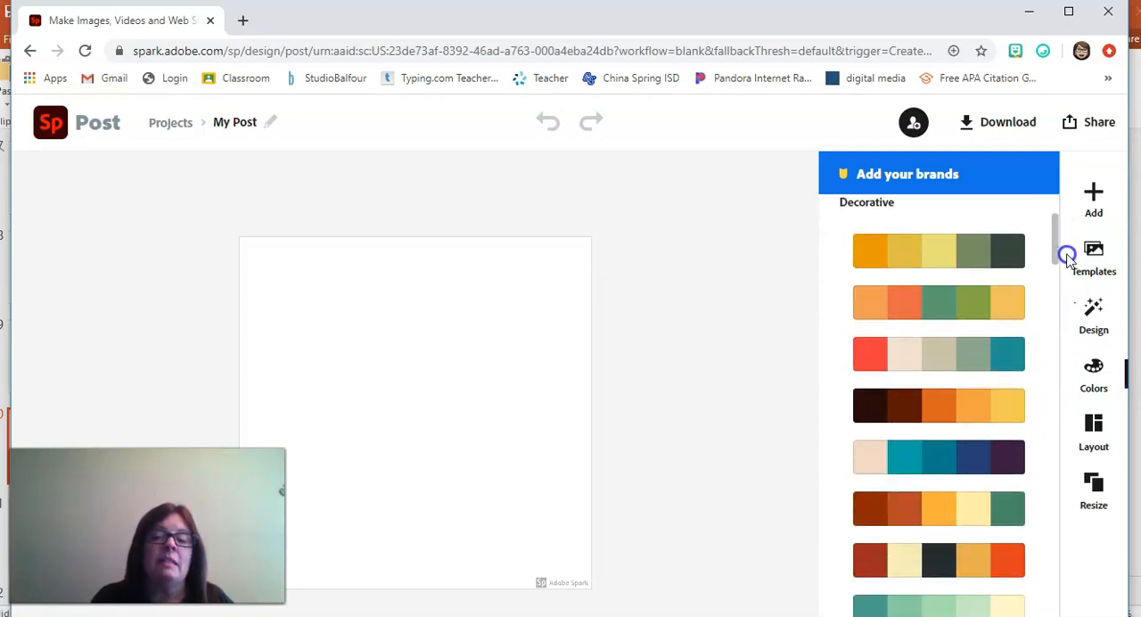
click(969, 264)
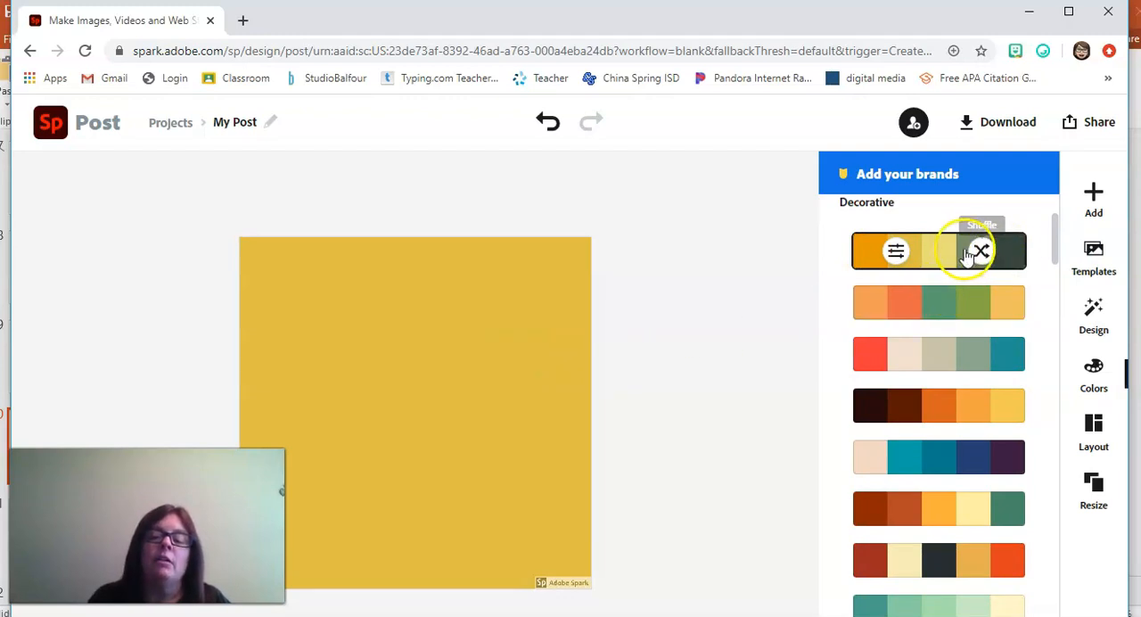
click(980, 253)
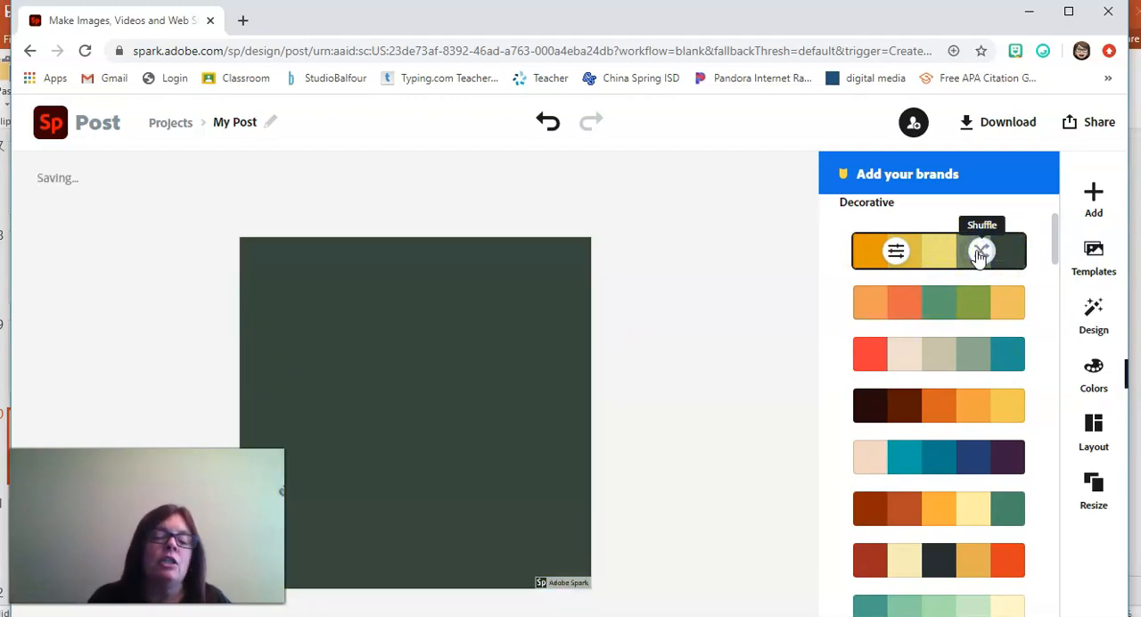
click(979, 254)
click(979, 254)
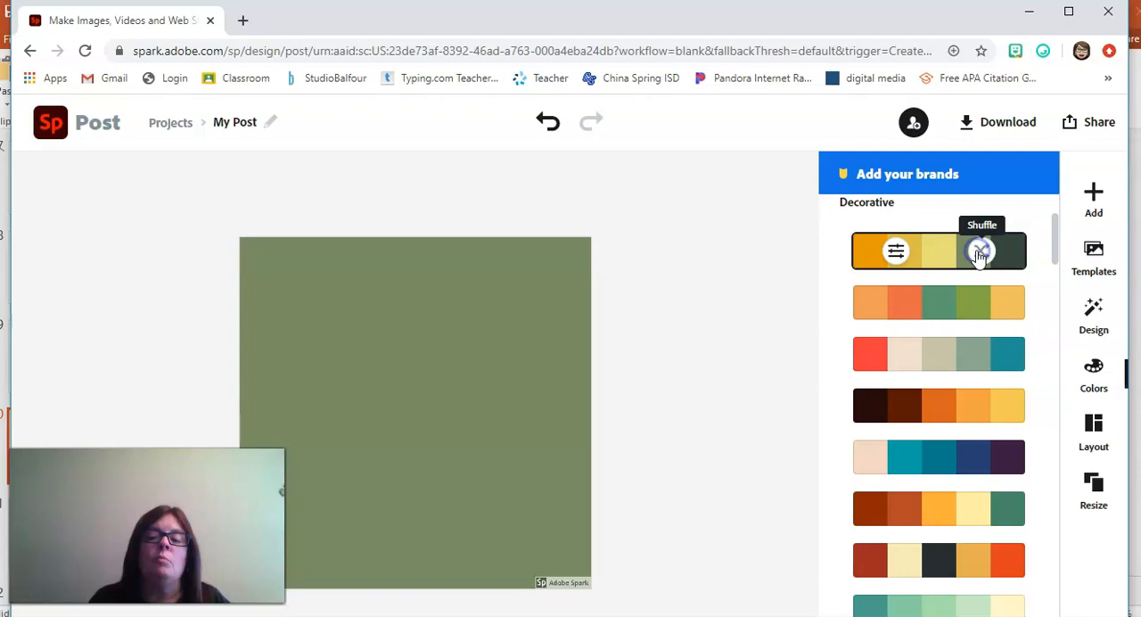
click(979, 254)
click(979, 254)
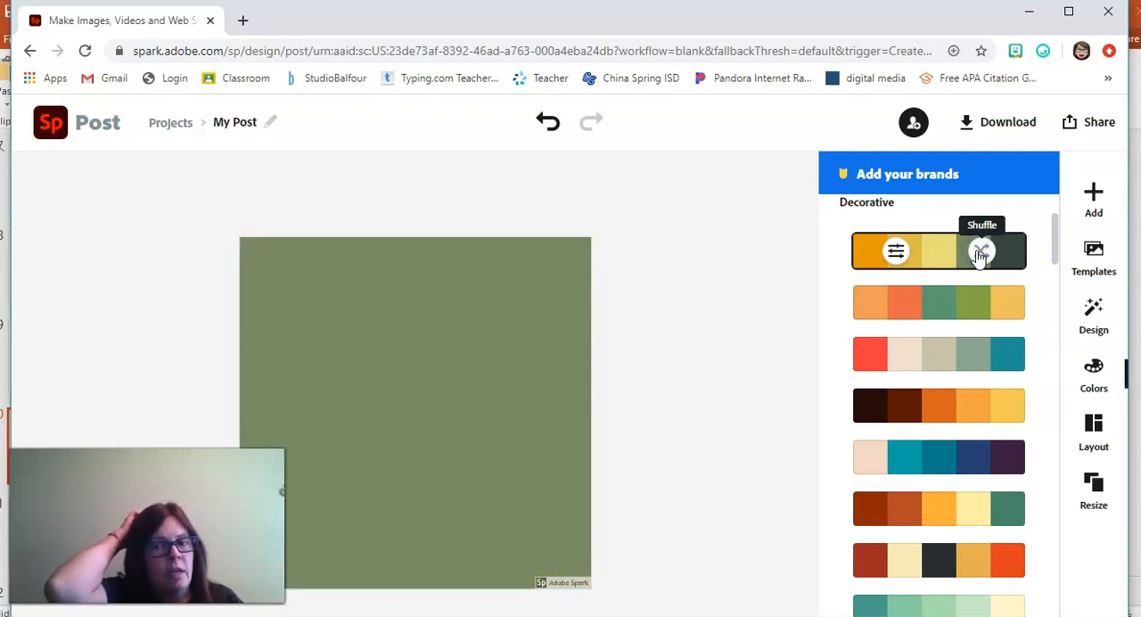
Step: Add text to the post from the "INNERBEAUTY" text template
click(1093, 205)
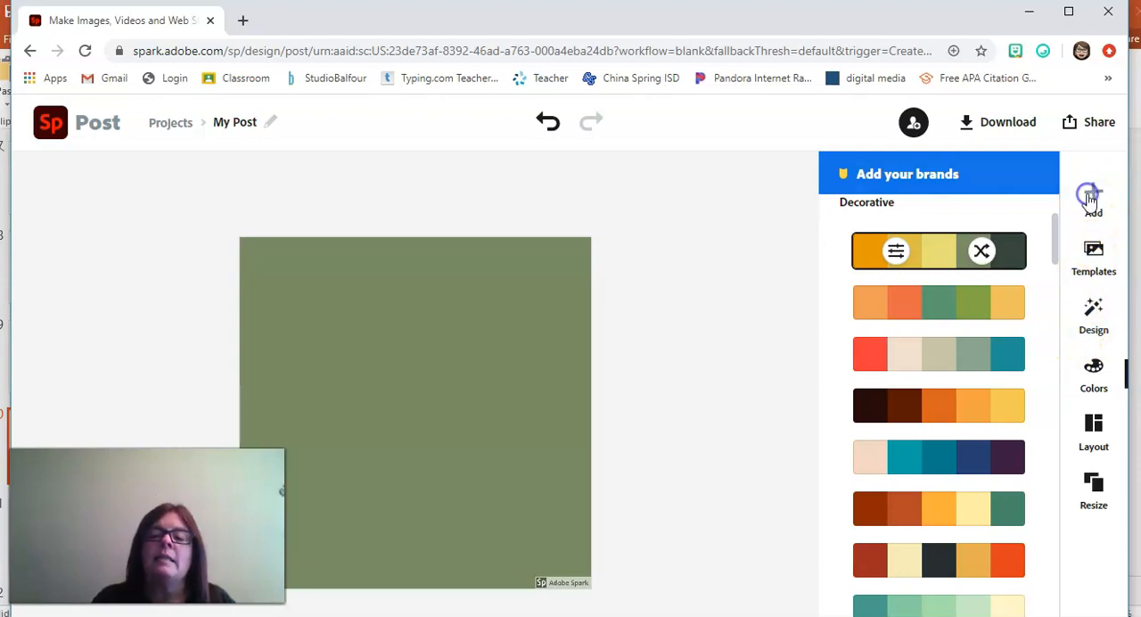
click(839, 205)
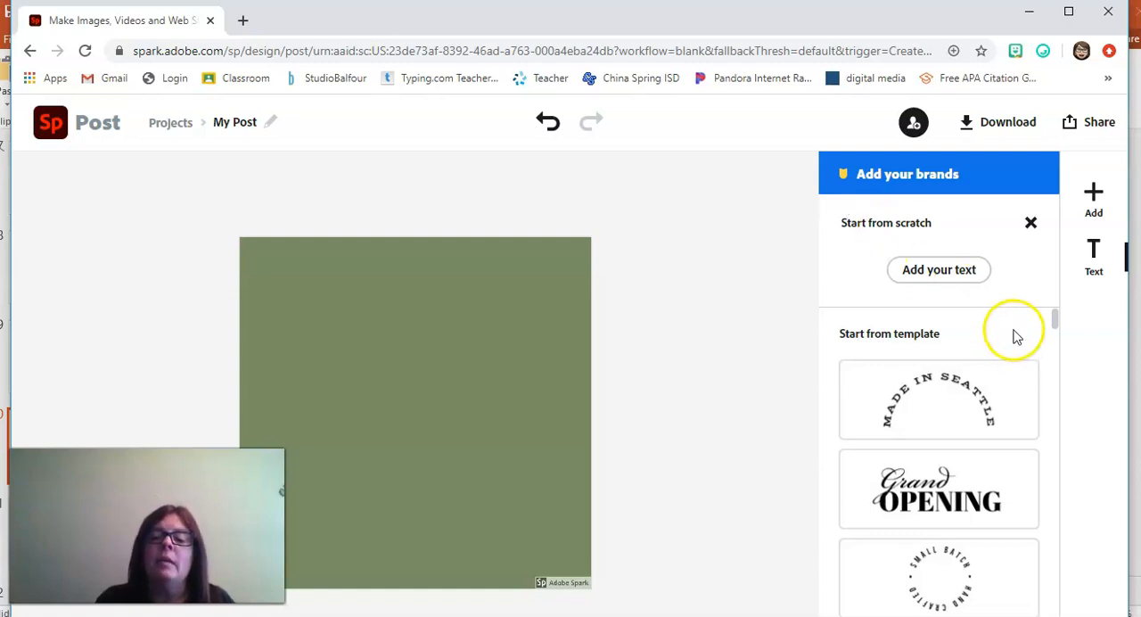
drag(1053, 319, 1054, 399)
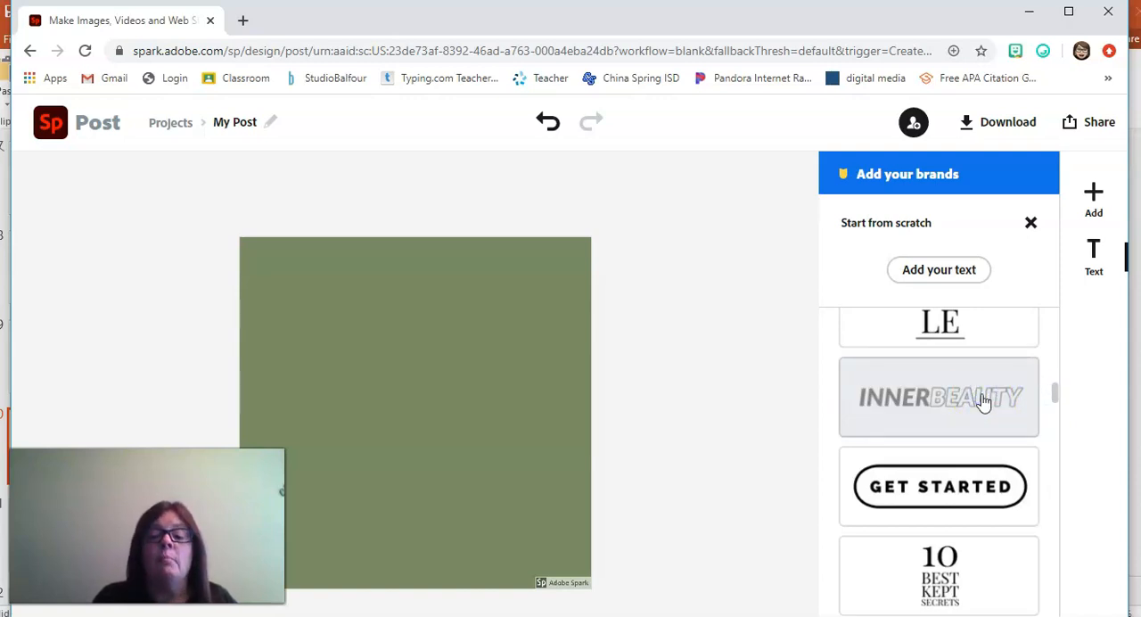
click(983, 401)
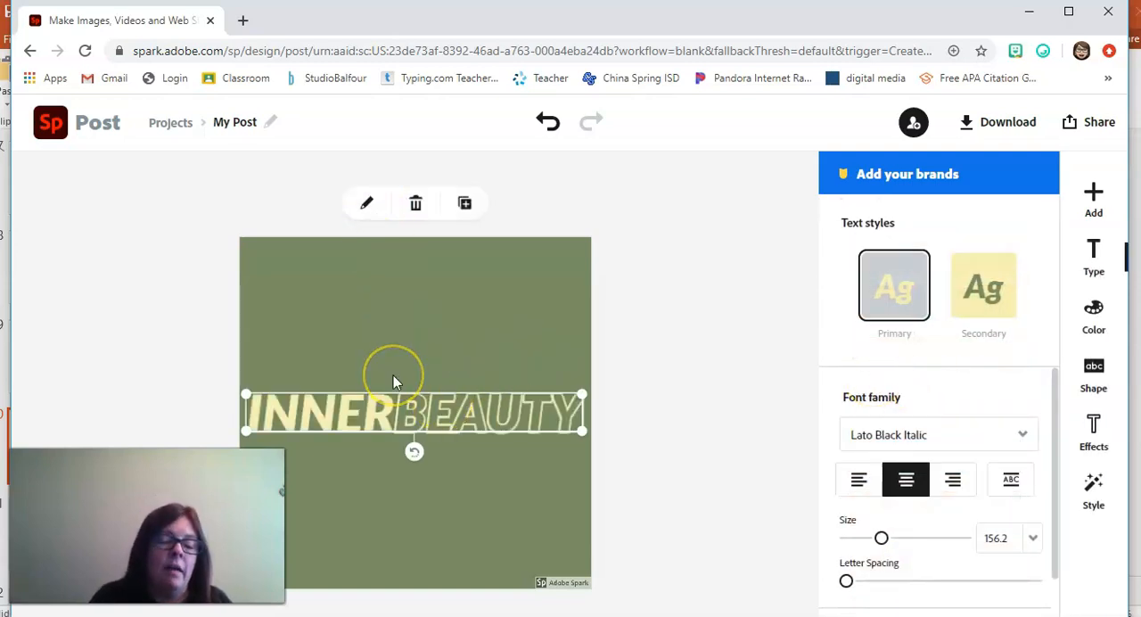
Step: Replace the "INNERBEAUTY" wording with "IAM"
click(364, 205)
key(BackSpace)
key(BackSpace)
key(BackSpace)
key(BackSpace)
key(BackSpace)
key(BackSpace)
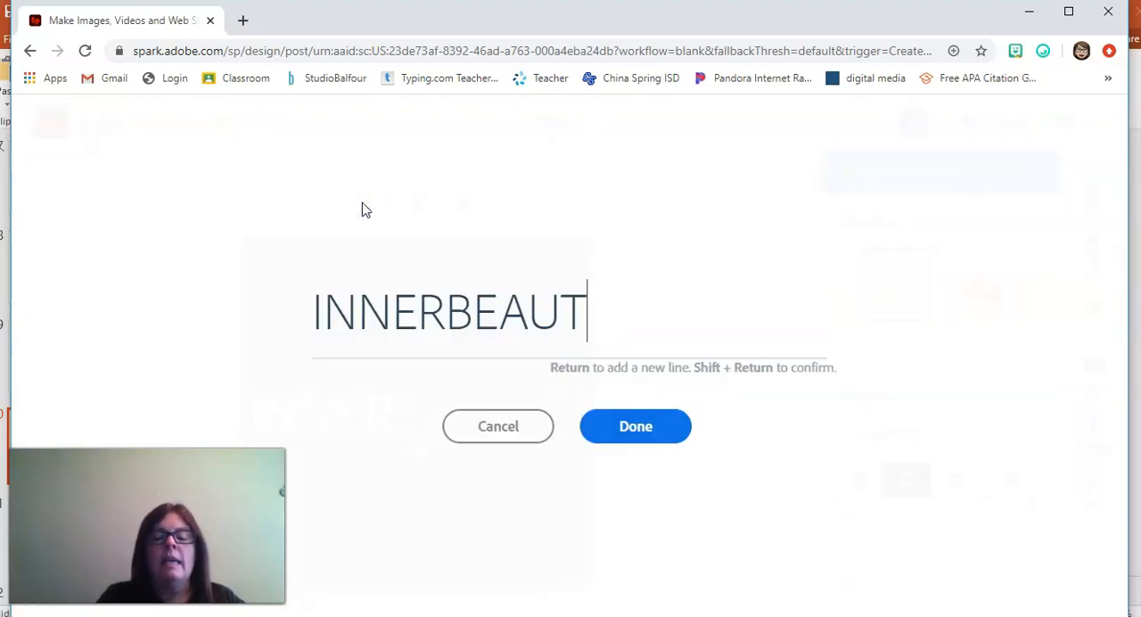
key(BackSpace)
key(BackSpace)
key(BackSpace)
key(BackSpace)
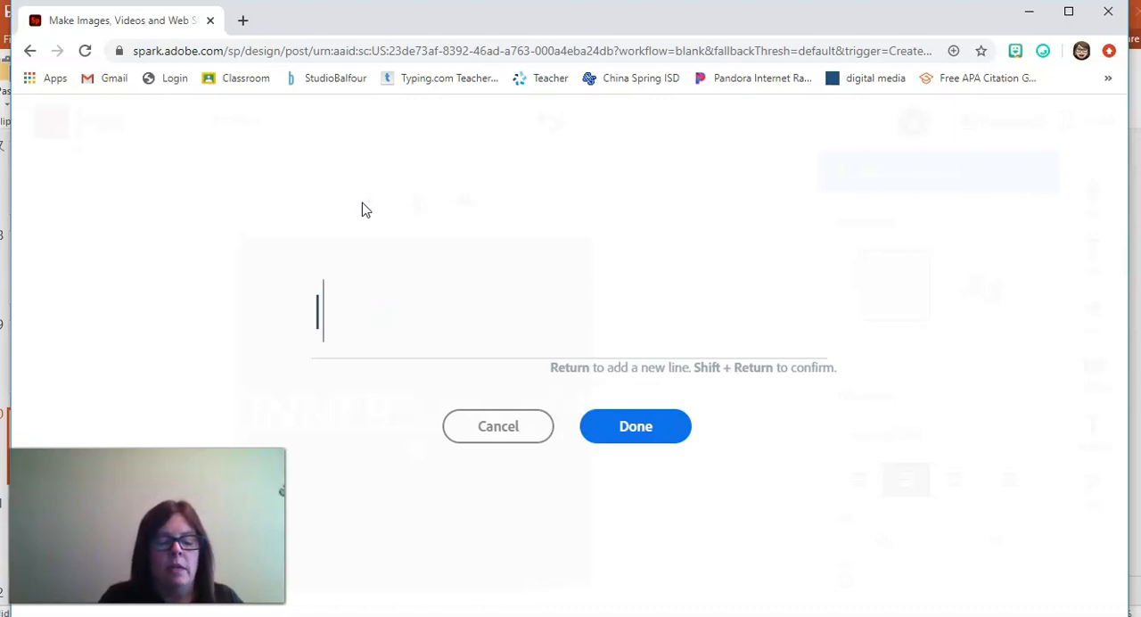
text(IAM)
click(622, 430)
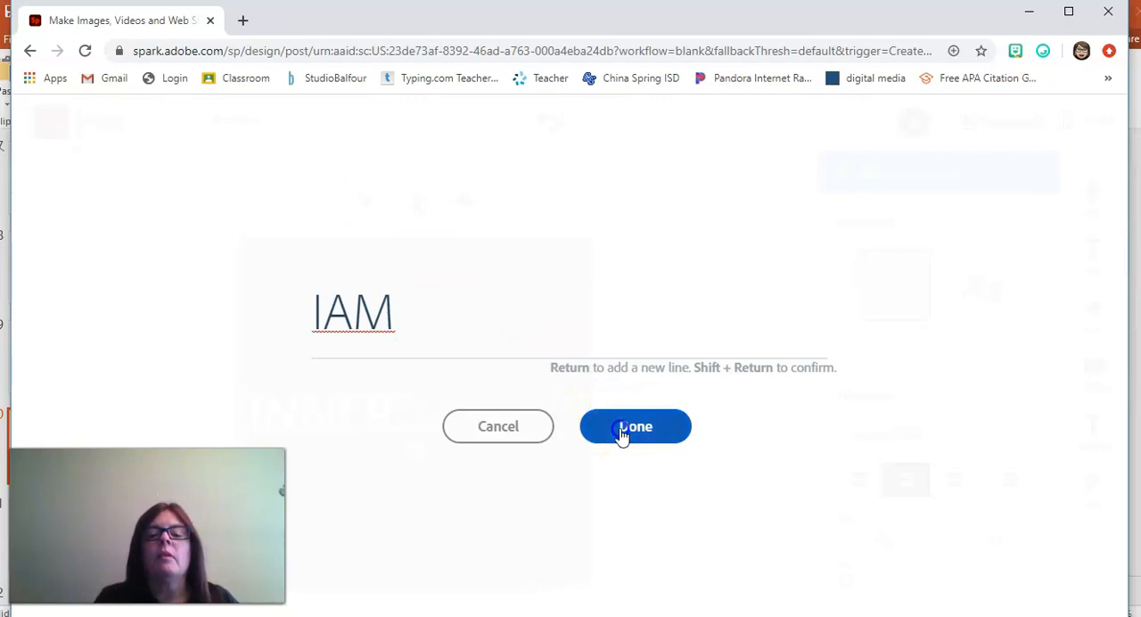
Step: Change the "IAM" text to "I AM ..." and move it near the top of the canvas
click(426, 402)
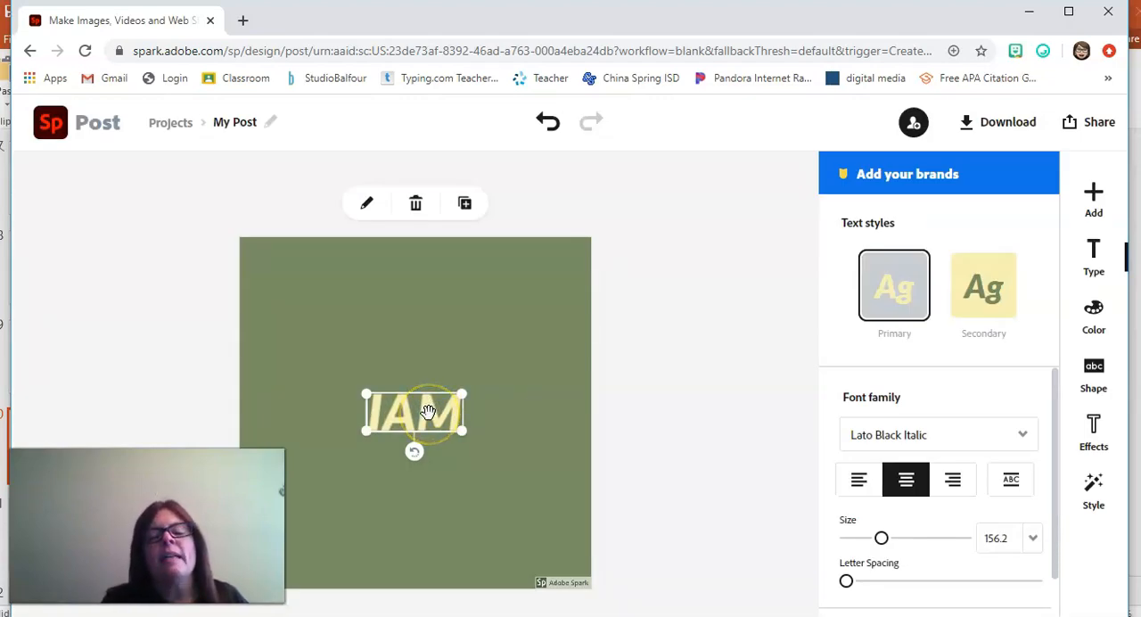
click(429, 413)
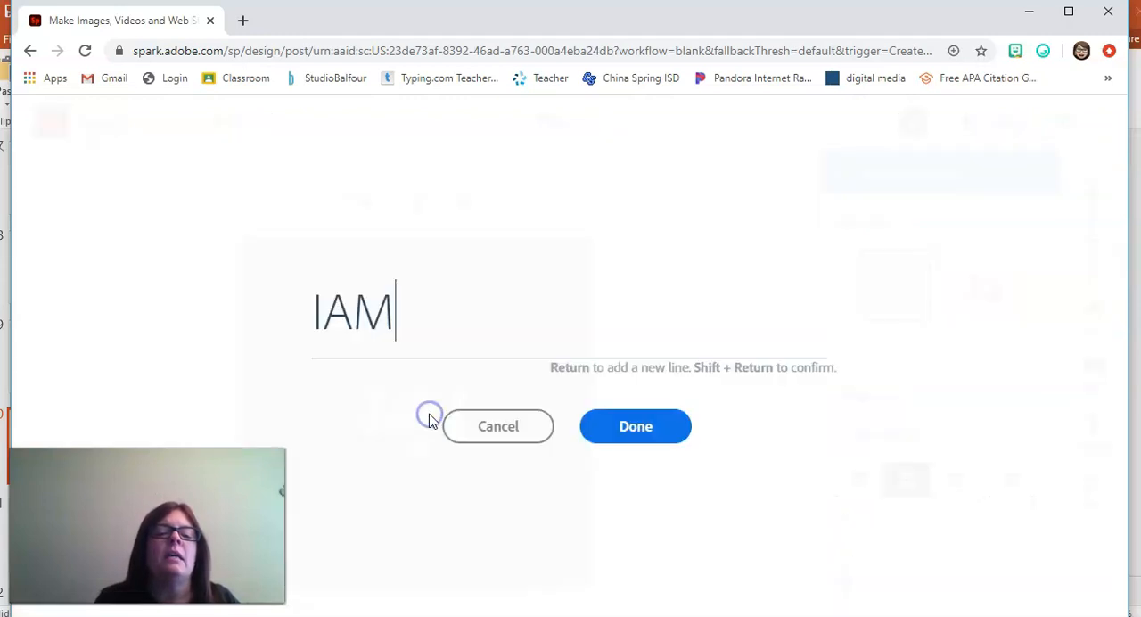
click(327, 307)
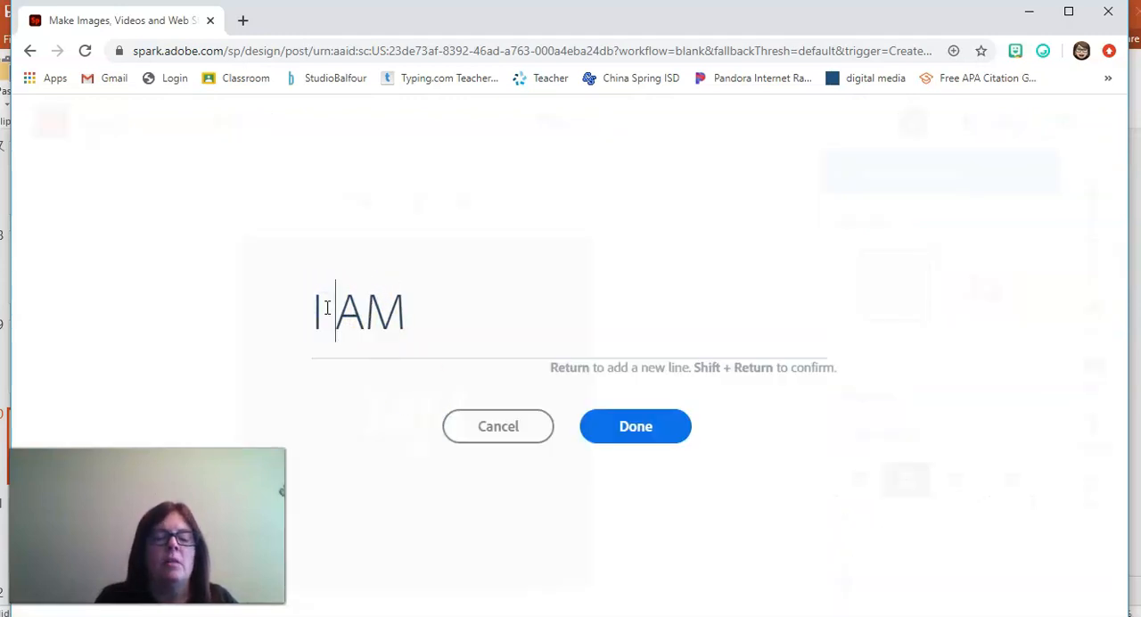
click(436, 319)
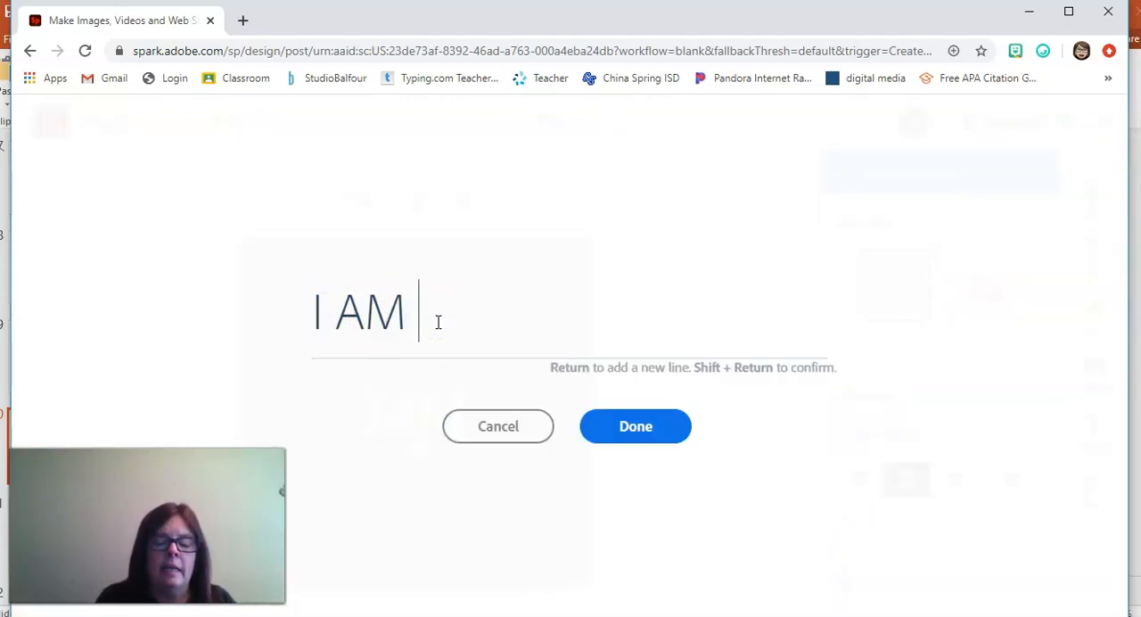
click(634, 427)
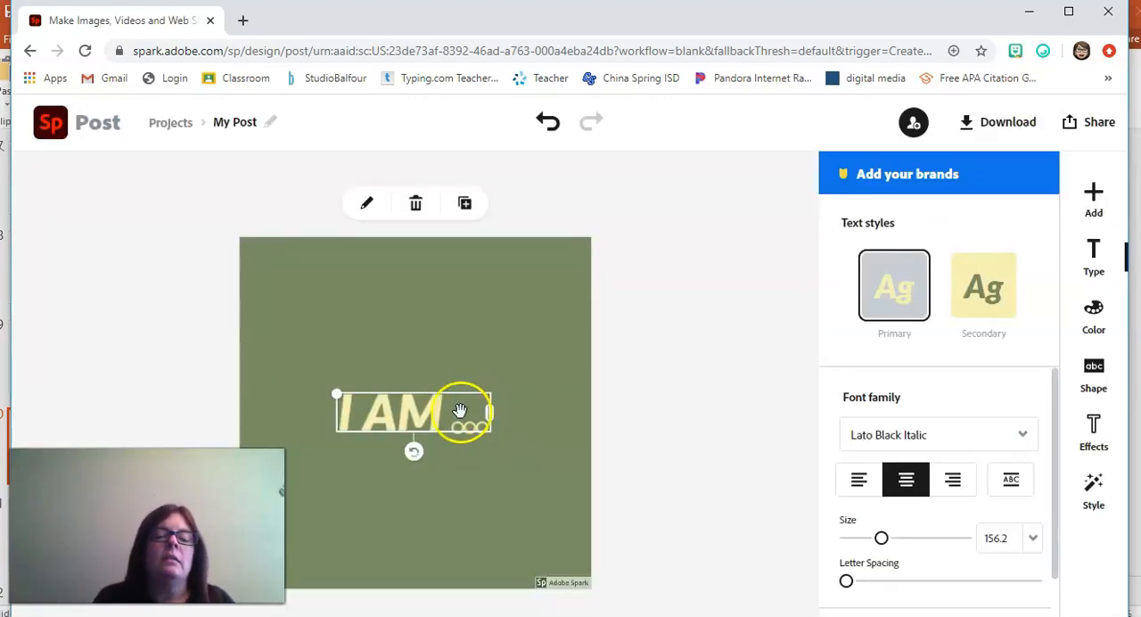
drag(420, 385, 410, 294)
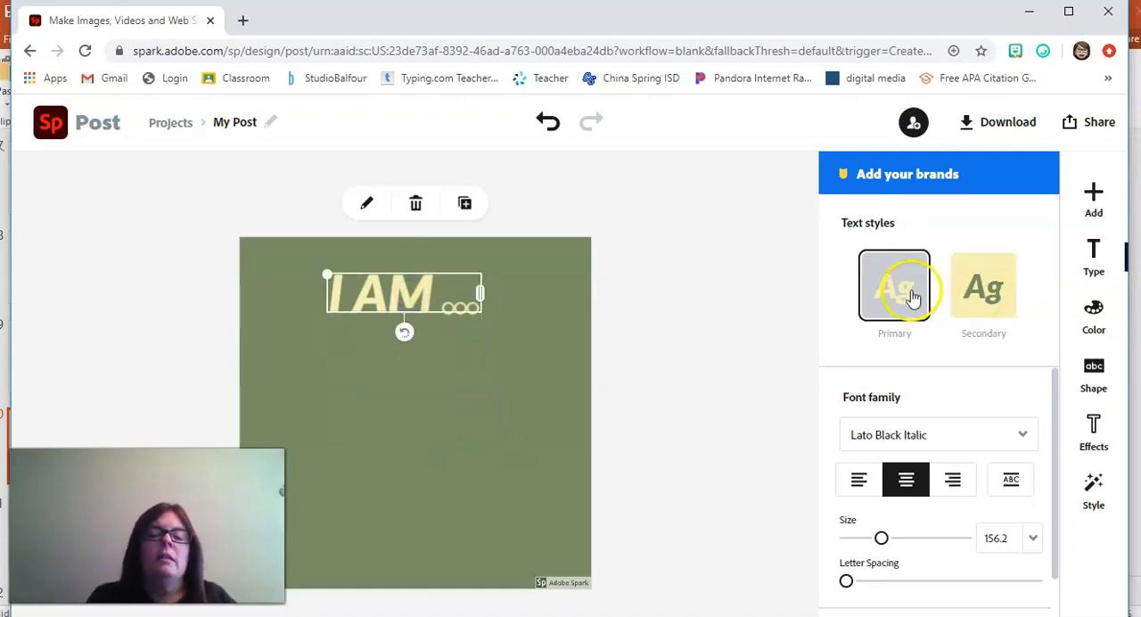
Step: Compare the Primary and Secondary text styles of the "I AM ..." text, ending on Primary
click(977, 305)
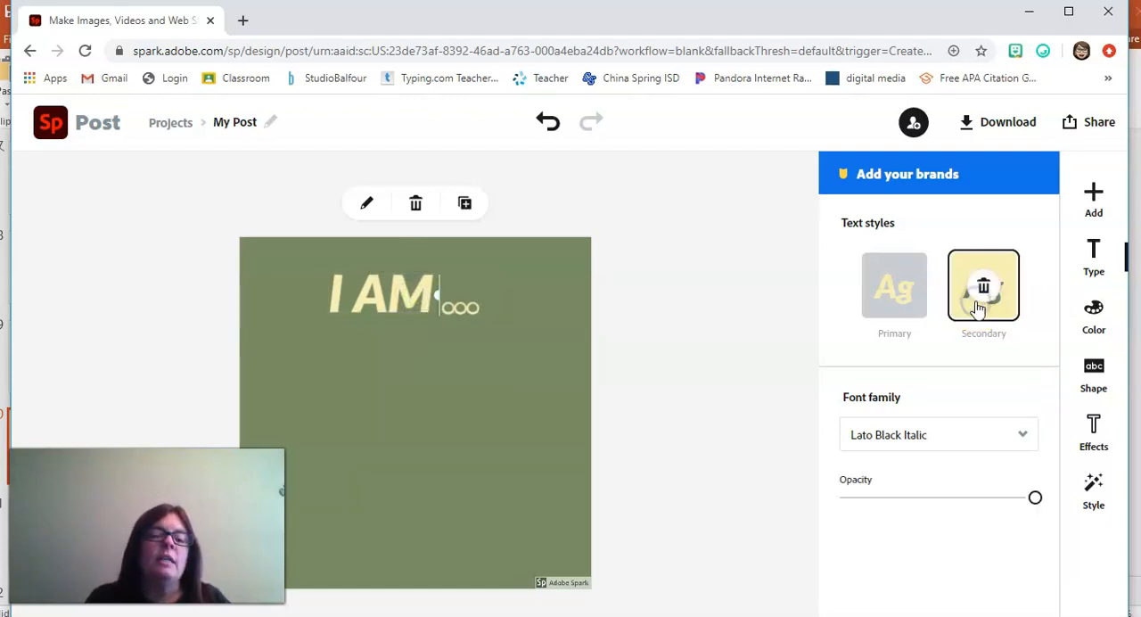
click(894, 287)
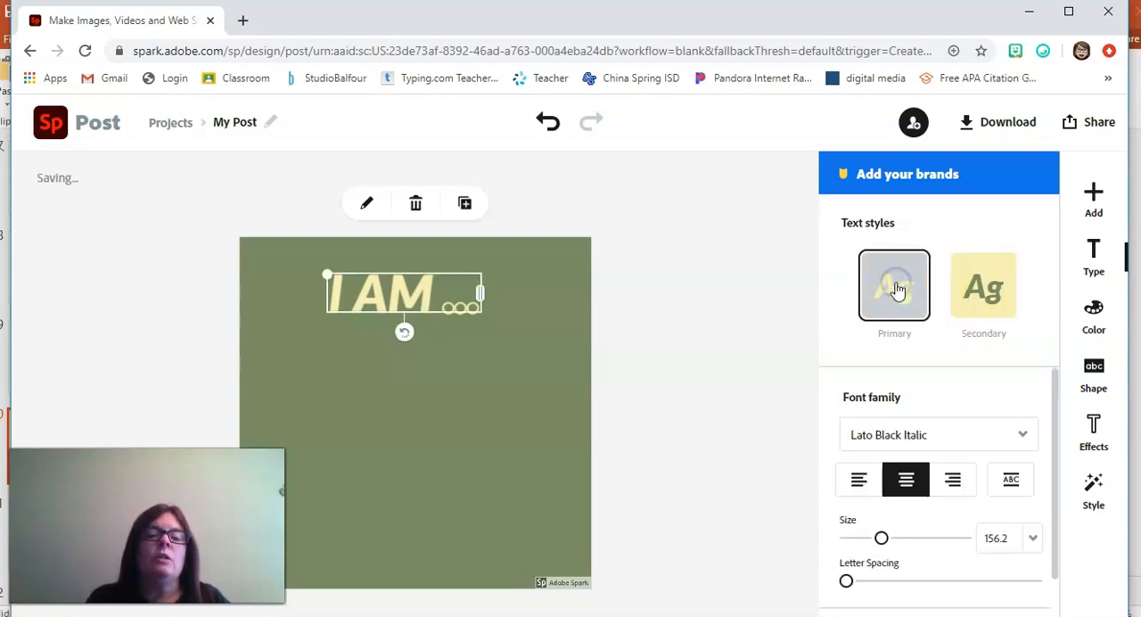
click(978, 321)
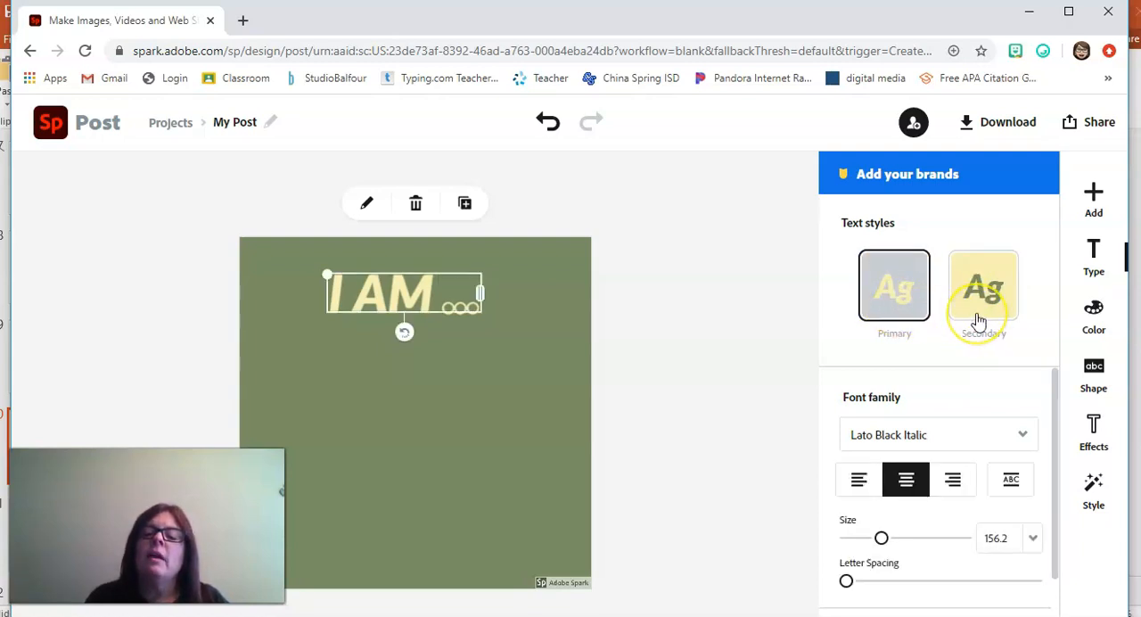
click(977, 319)
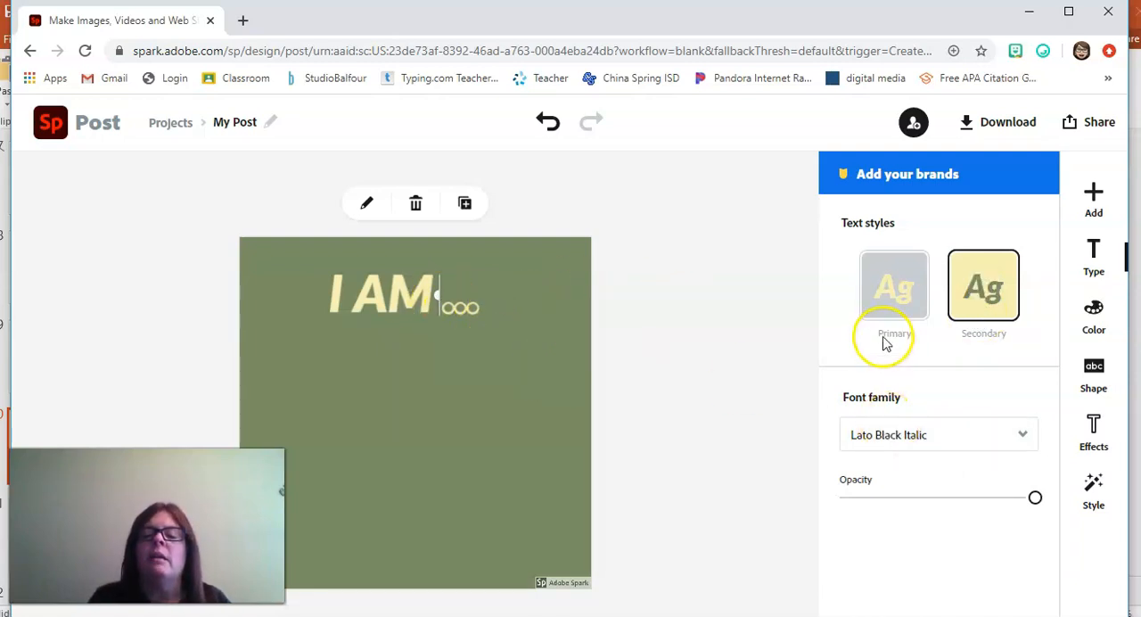
click(886, 303)
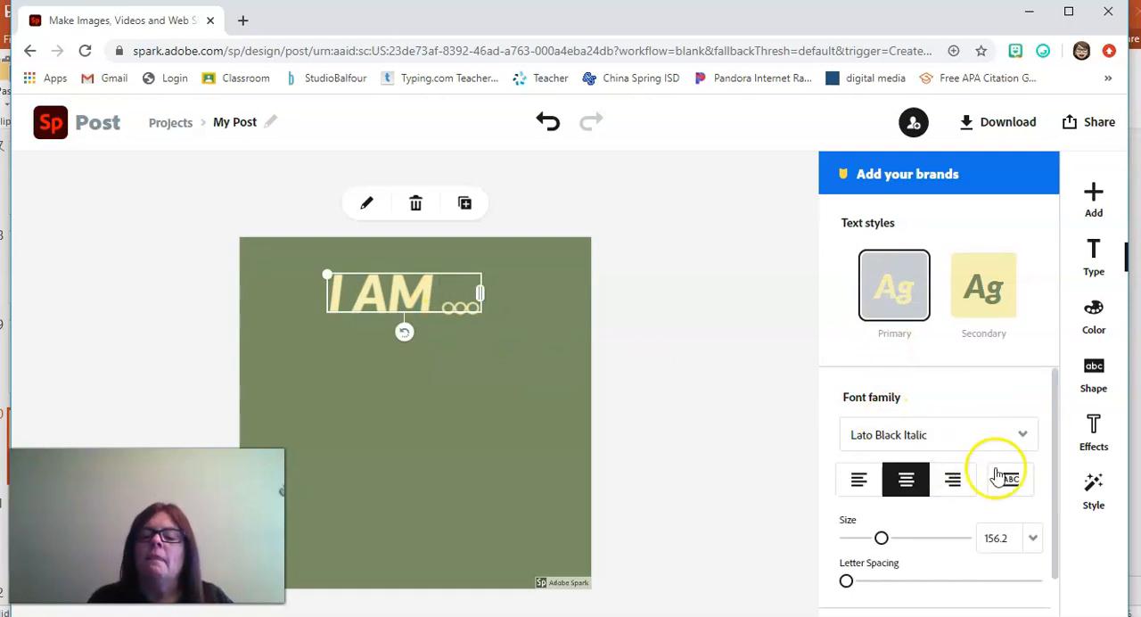
Step: Apply Capitalize & Fit to the "I AM ..." text, with size 199 and slightly wider letter spacing
click(1014, 480)
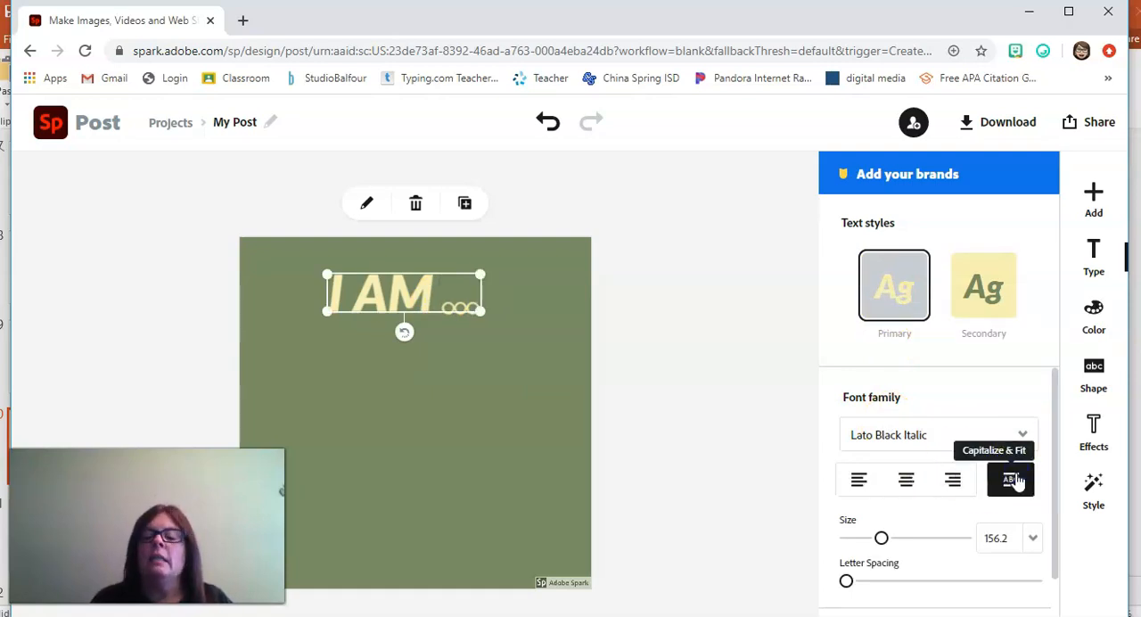
drag(1052, 428, 1058, 521)
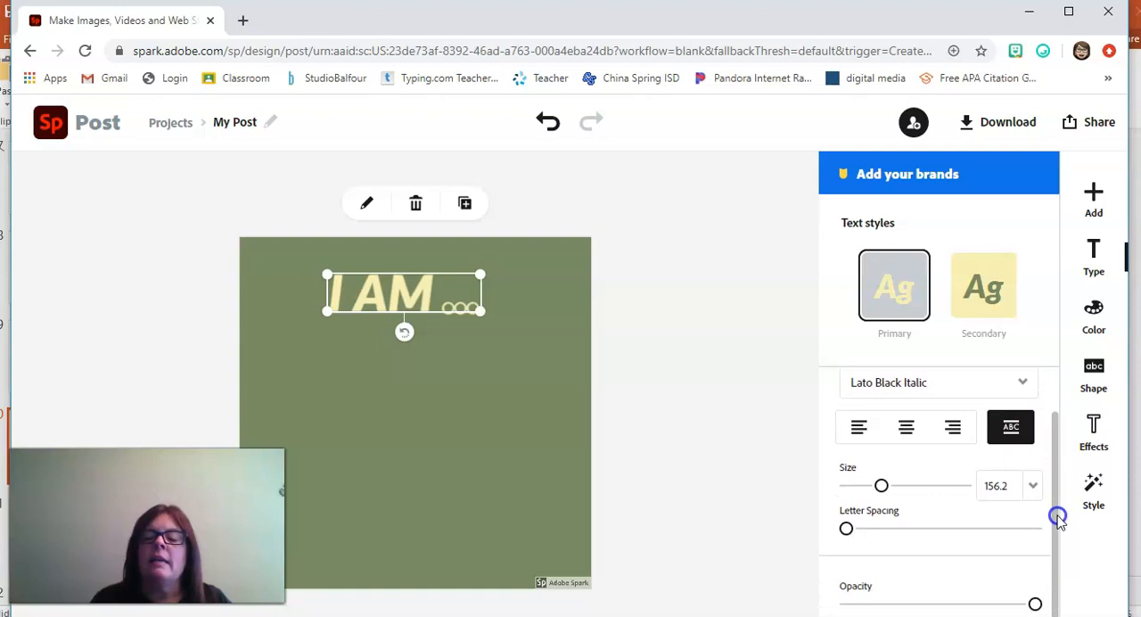
mouse_move(881, 485)
mouse_down()
mouse_move(903, 488)
mouse_move(891, 486)
mouse_up()
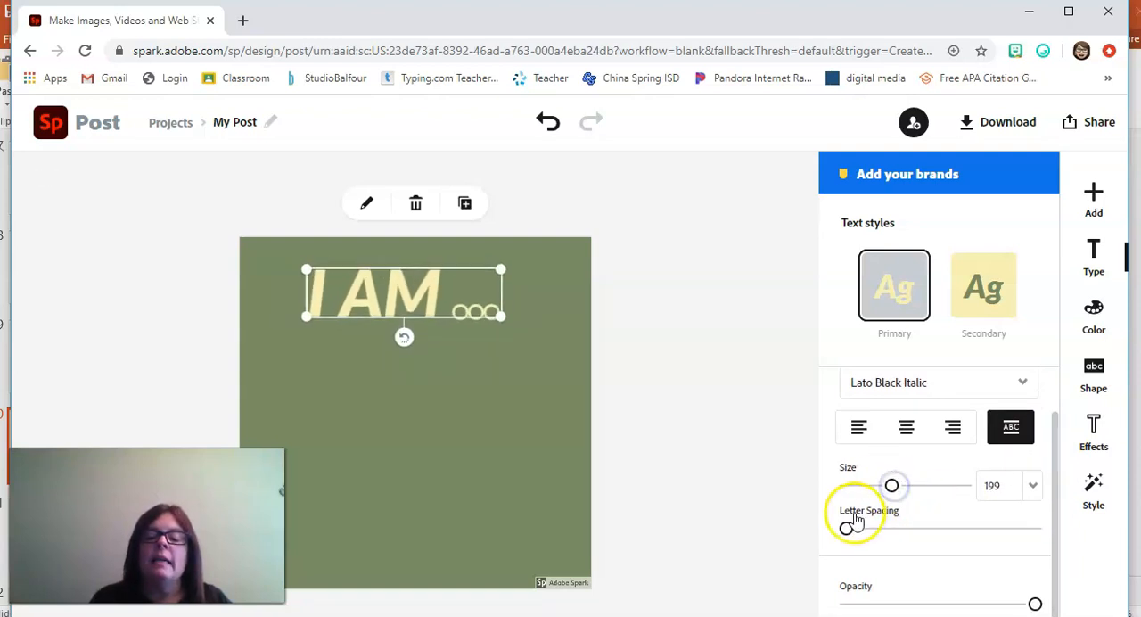
drag(852, 529, 852, 529)
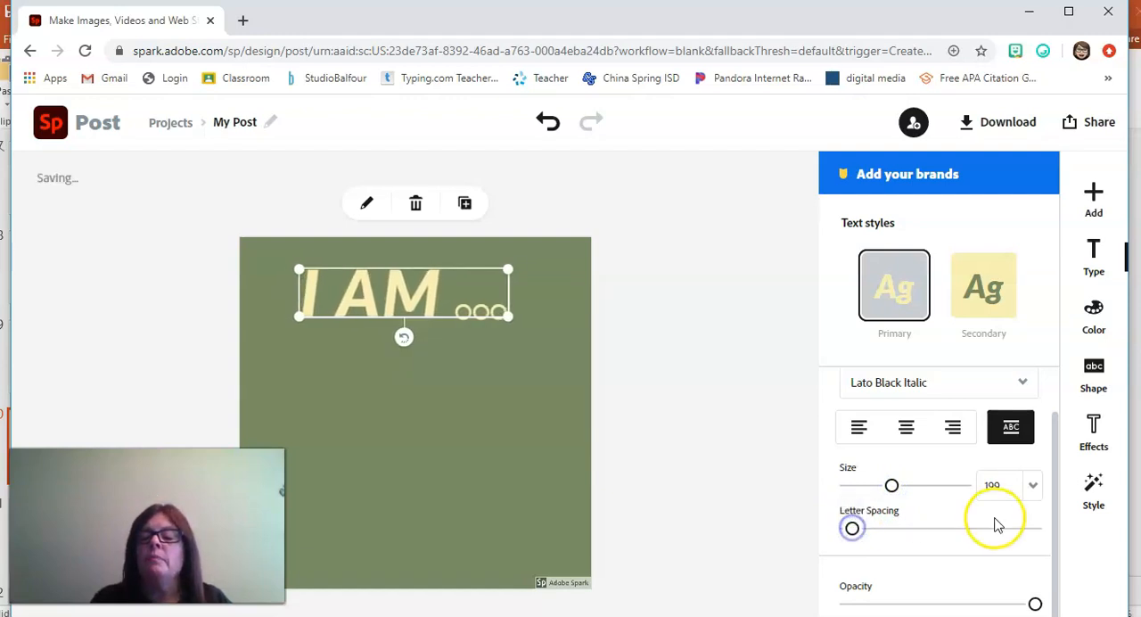
drag(1056, 524, 1054, 611)
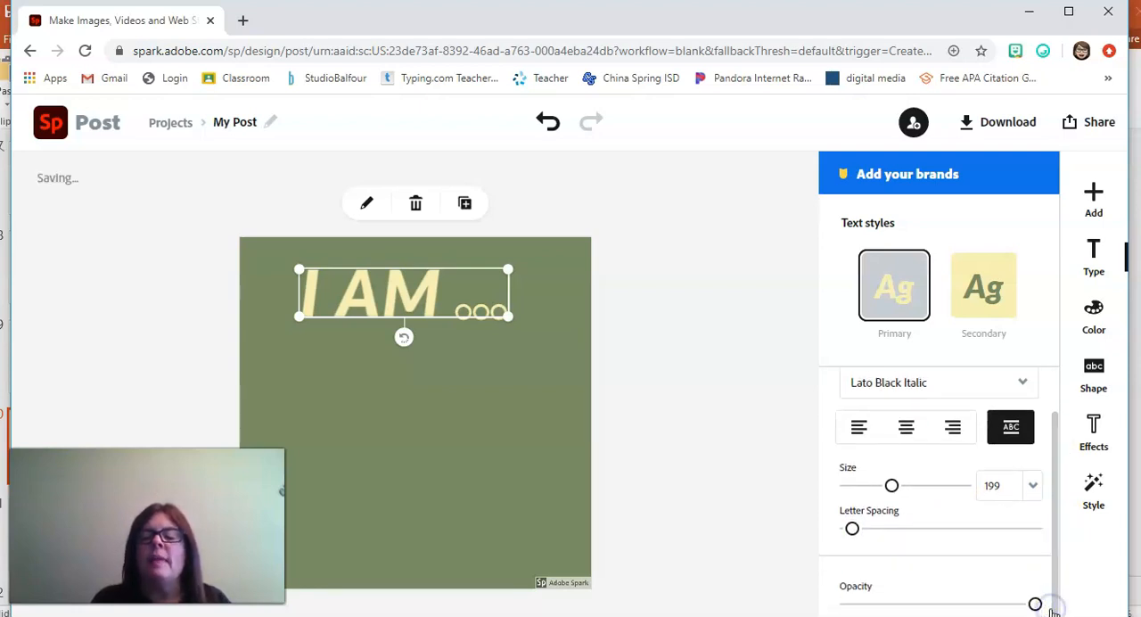
Step: Try several suggested styles on the "I AM ..." text, ending on the orange lettering over a black rectangle
click(1093, 488)
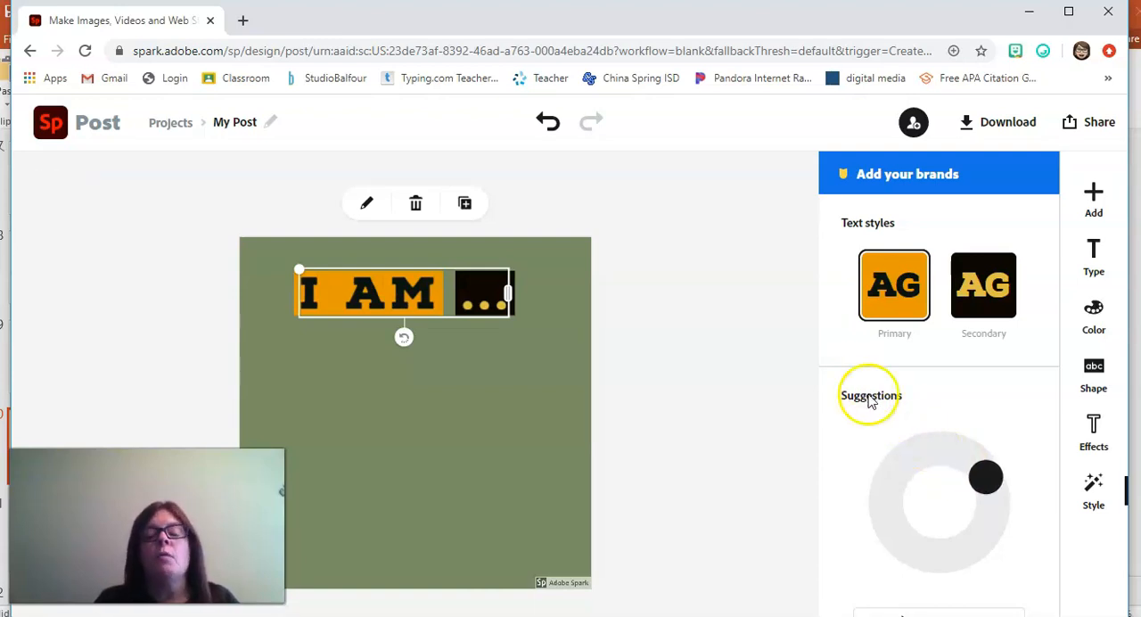
drag(990, 484, 910, 543)
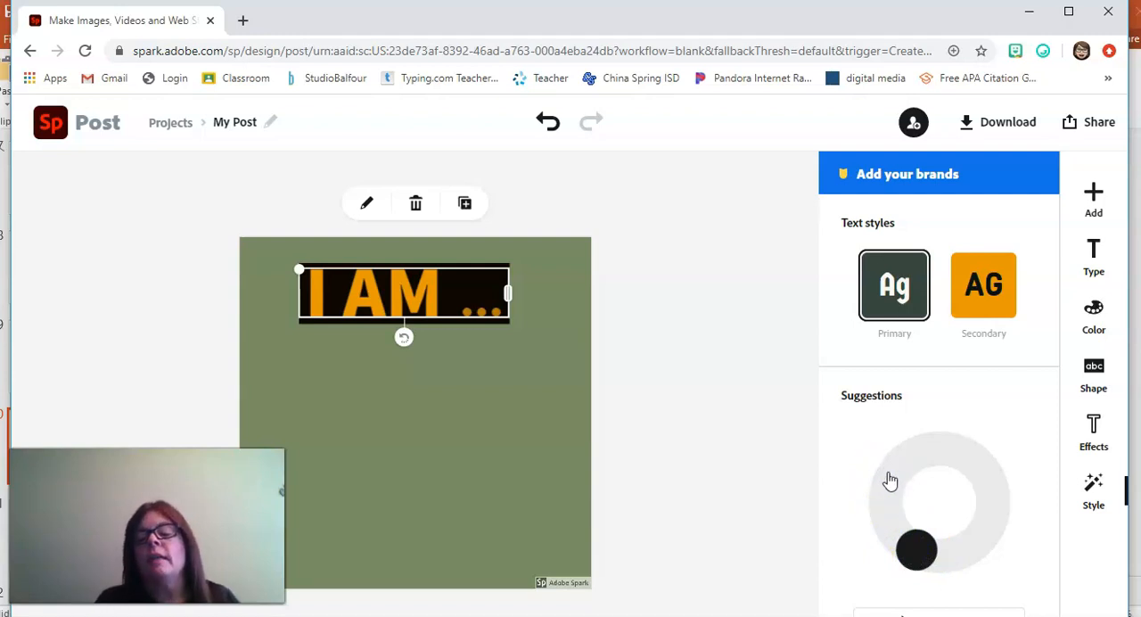
mouse_move(884, 497)
mouse_down()
mouse_move(879, 504)
mouse_move(888, 485)
mouse_up()
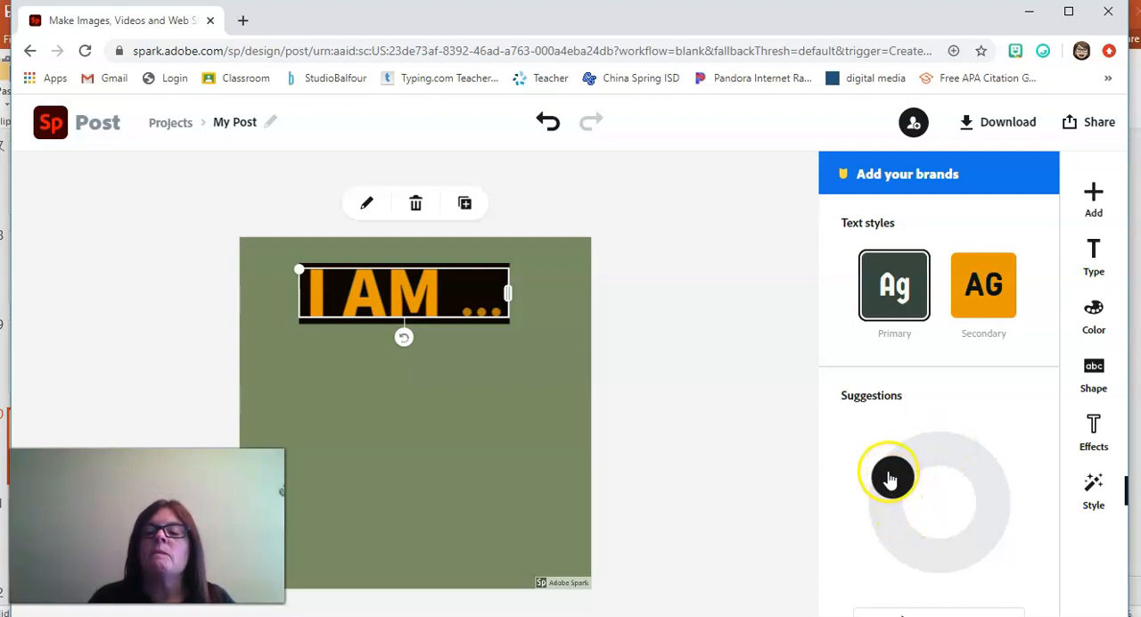
drag(890, 479, 913, 468)
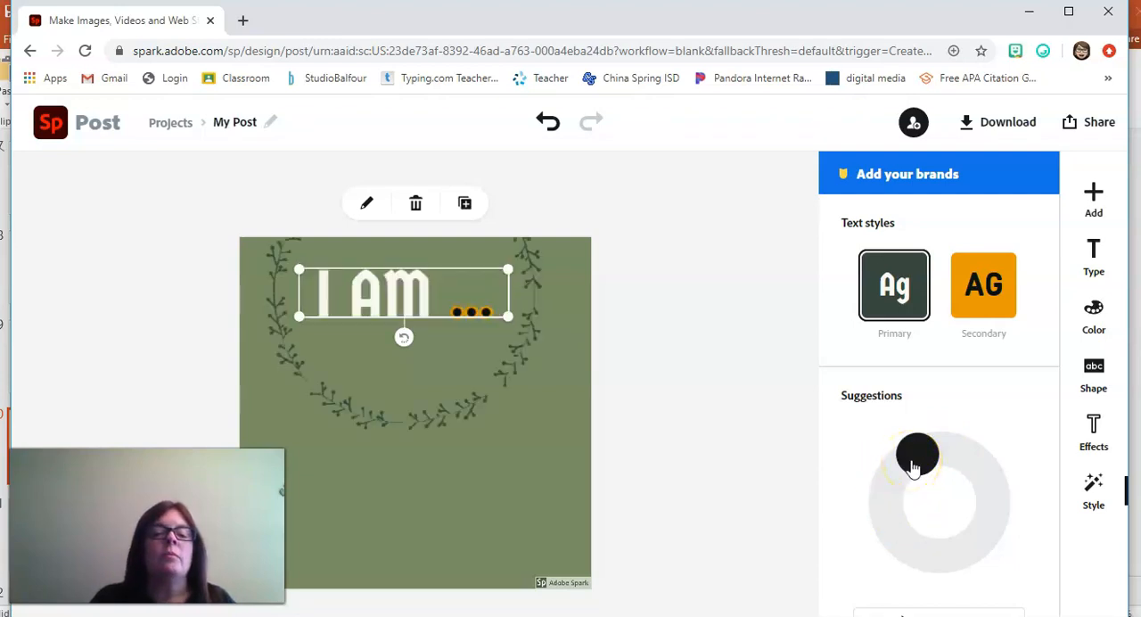
click(889, 489)
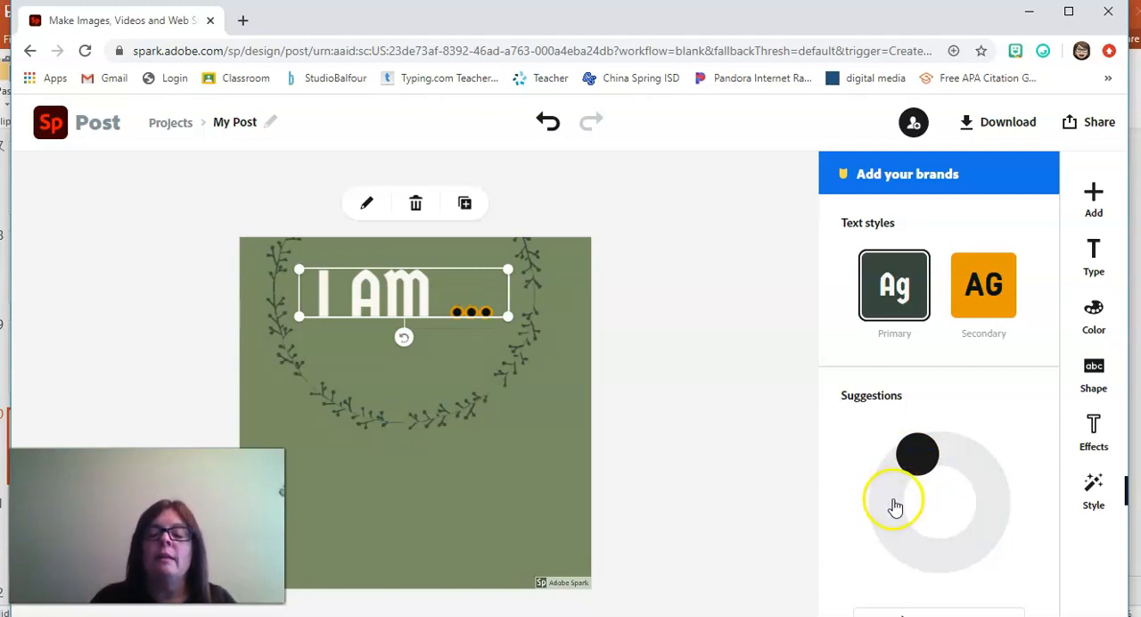
click(887, 492)
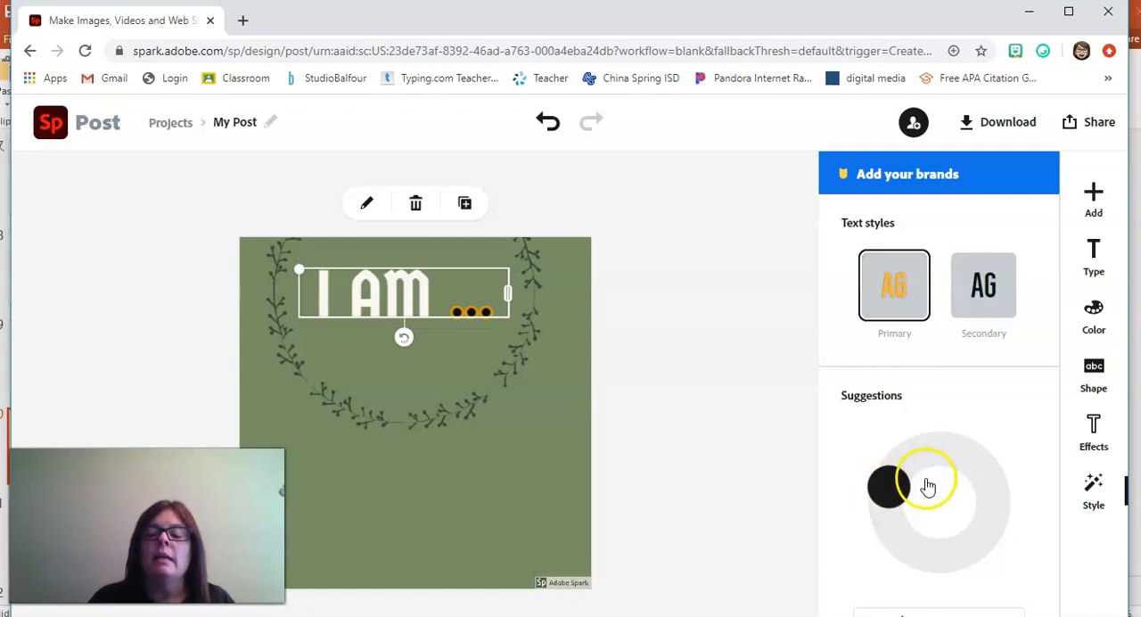
click(897, 532)
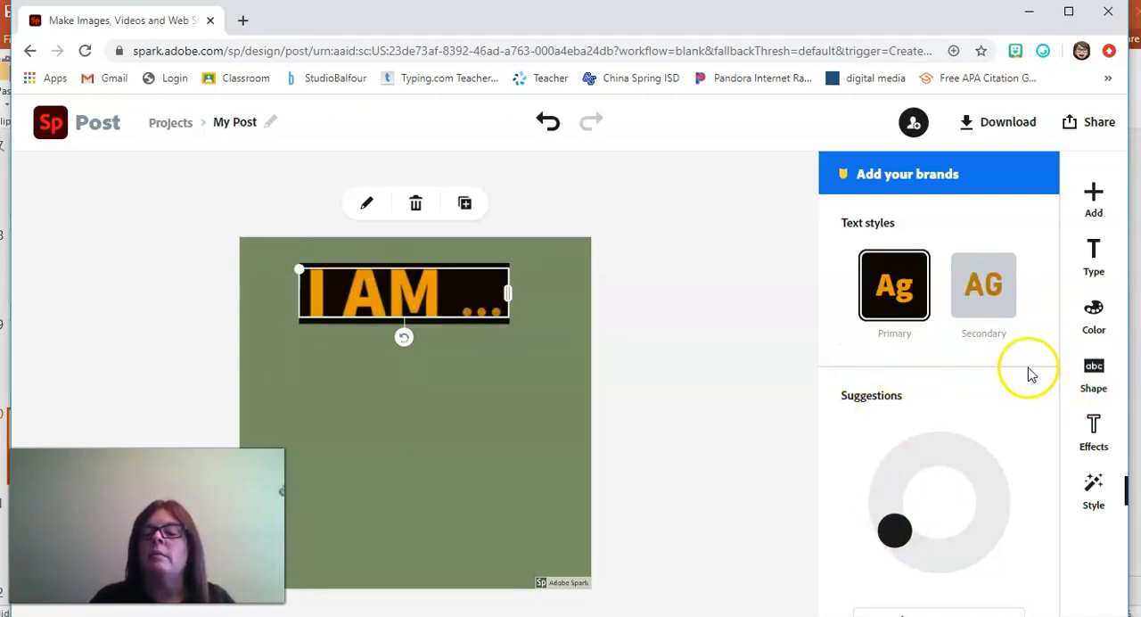
Step: Increase the padding of the black rectangle behind the "I AM ..." text
click(1093, 369)
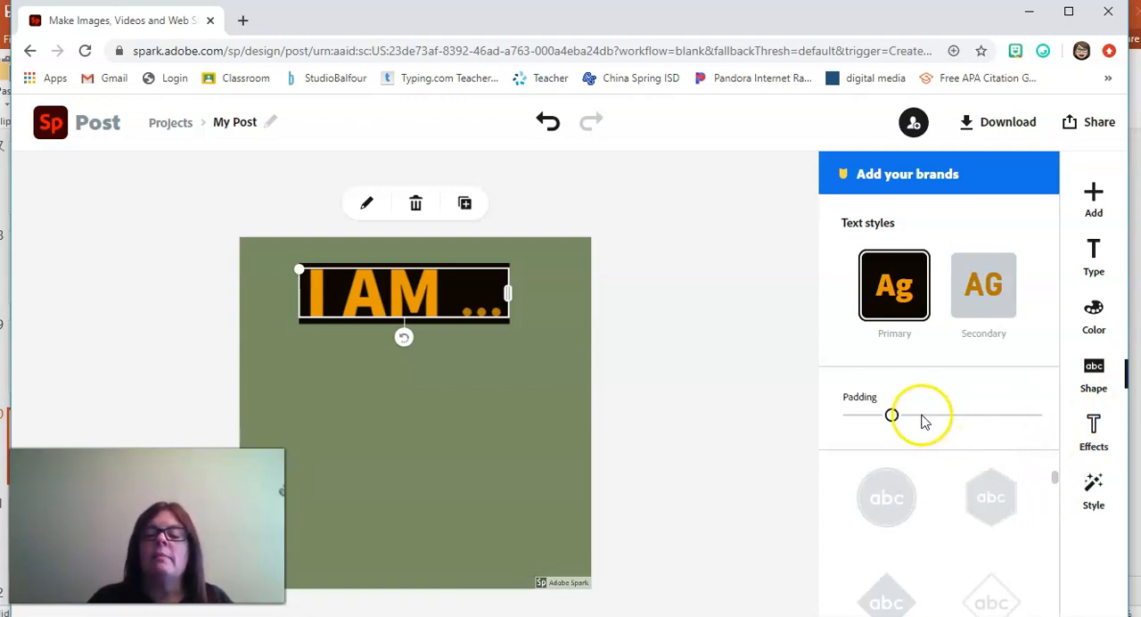
drag(891, 416, 927, 426)
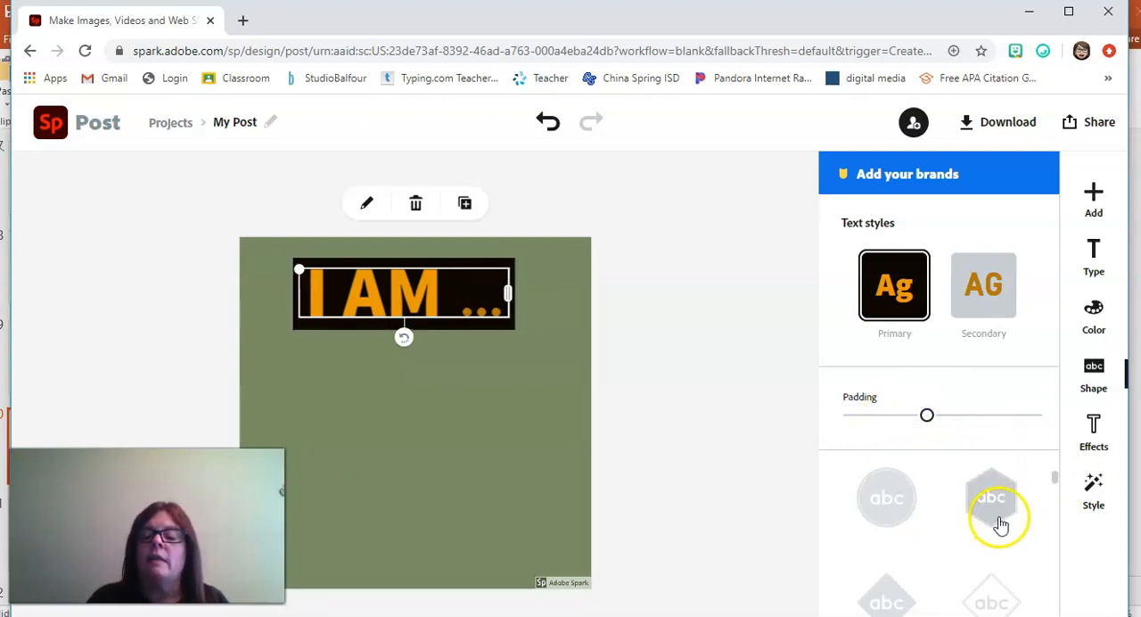
Step: Try the bracket and double-line shapes around the "I AM ..." text, and undo the shape changes
drag(1051, 477, 1048, 509)
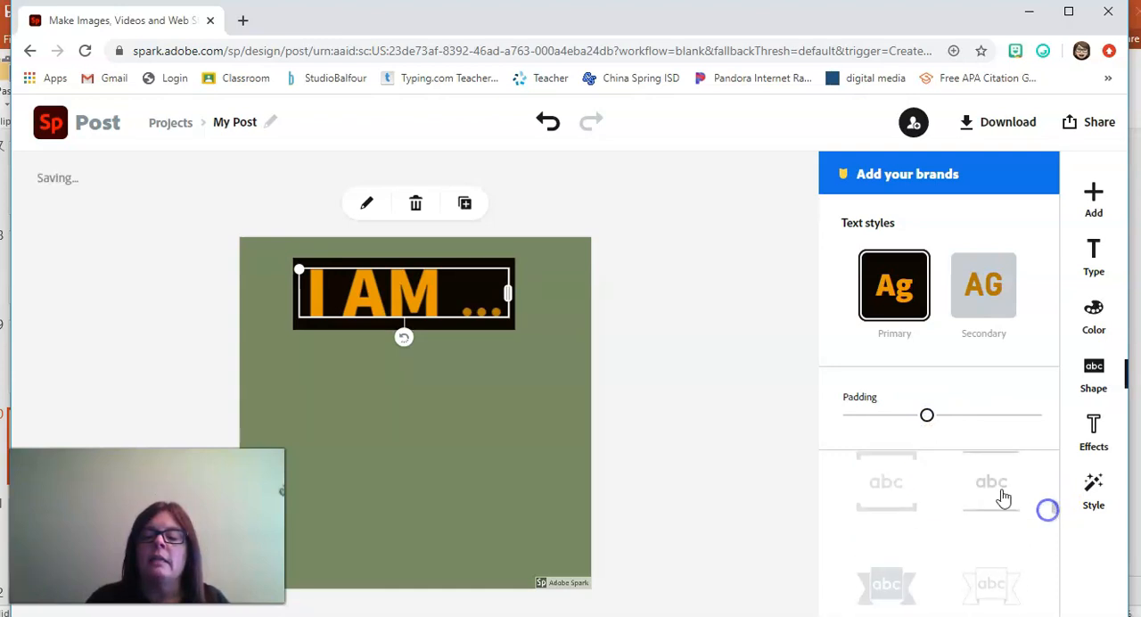
click(875, 485)
click(973, 497)
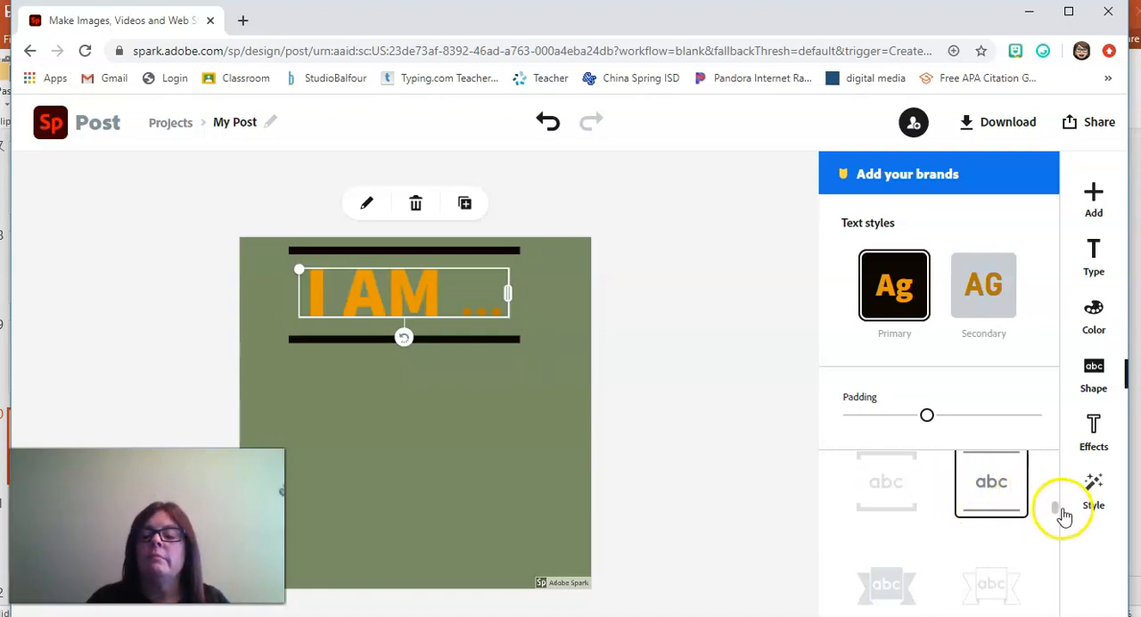
drag(1055, 509, 1053, 496)
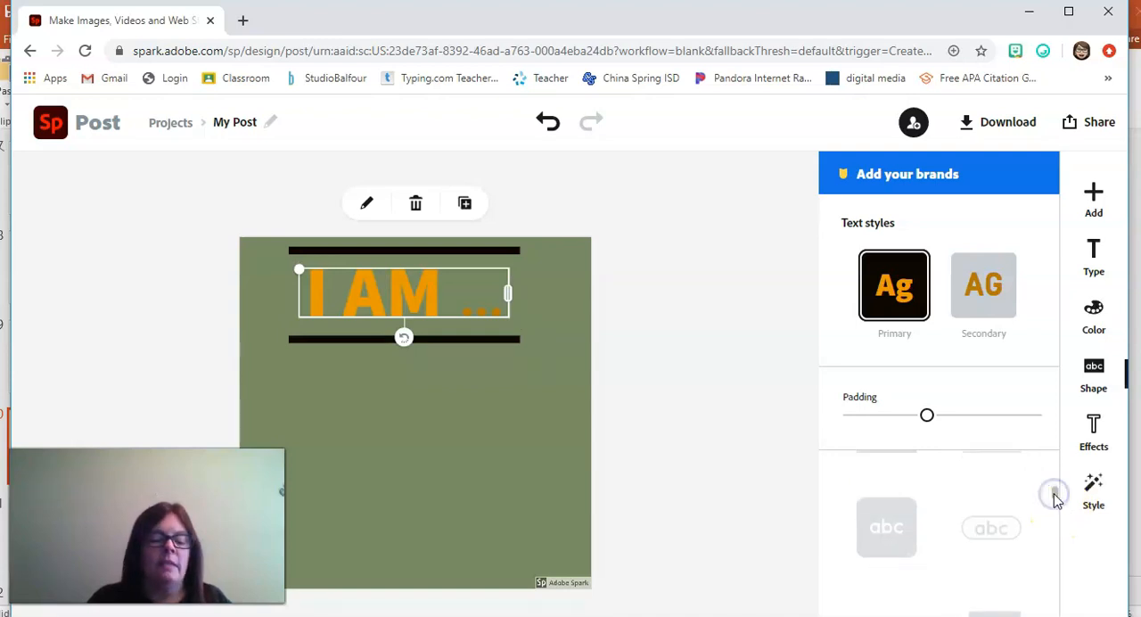
click(1054, 494)
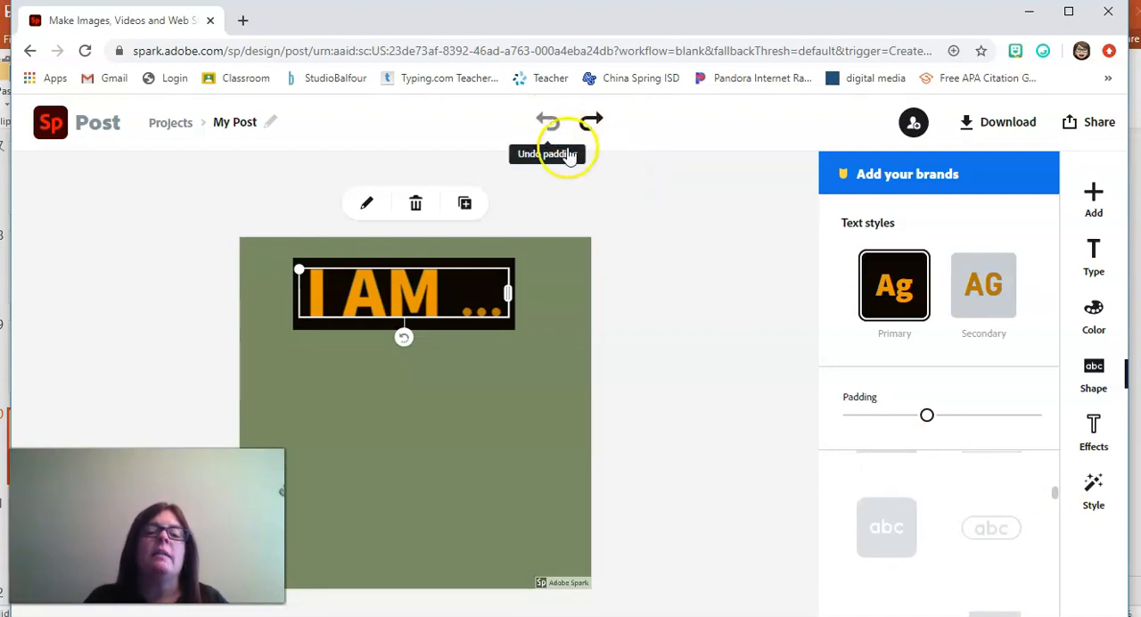
Step: Add a second text block below "I AM ..." from the "DESIGN YOUR OWN" text template
click(667, 325)
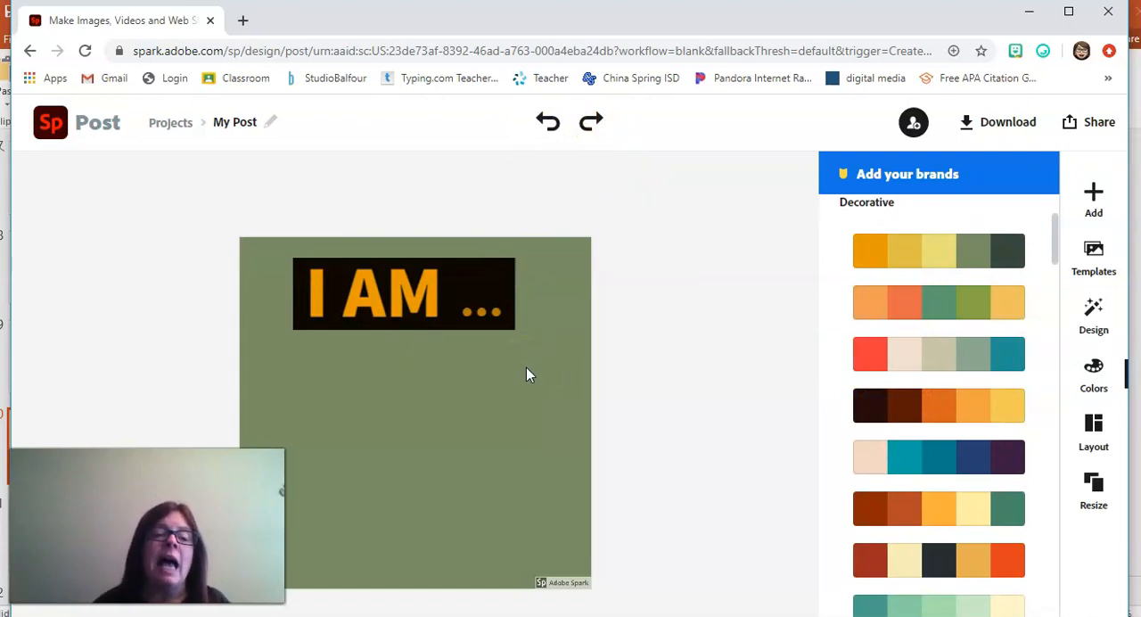
click(610, 344)
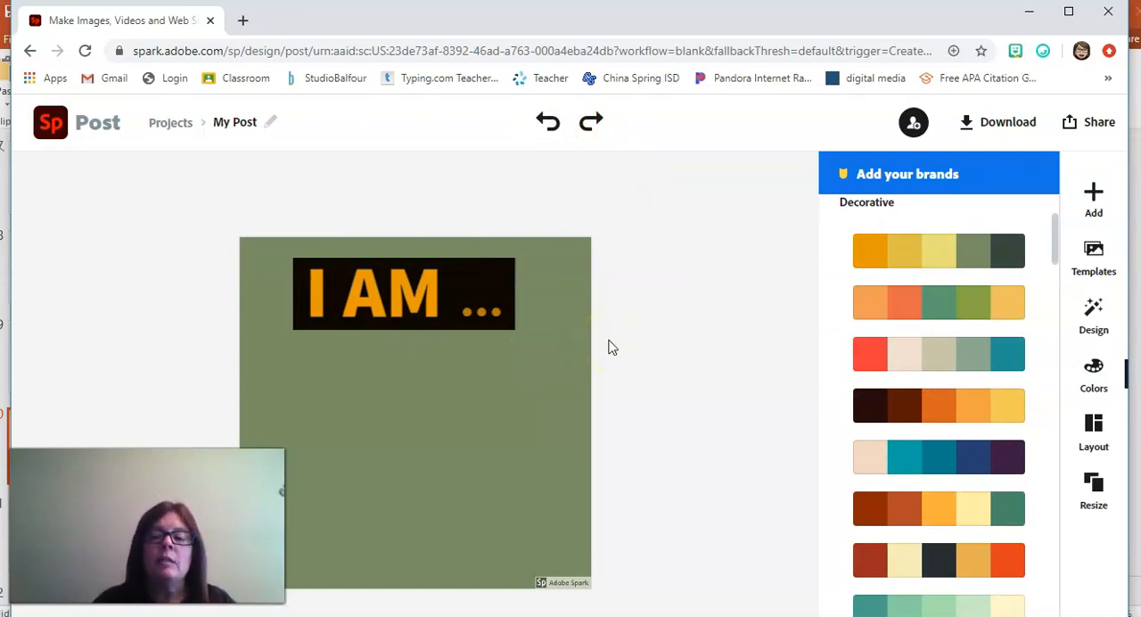
click(1093, 198)
click(849, 202)
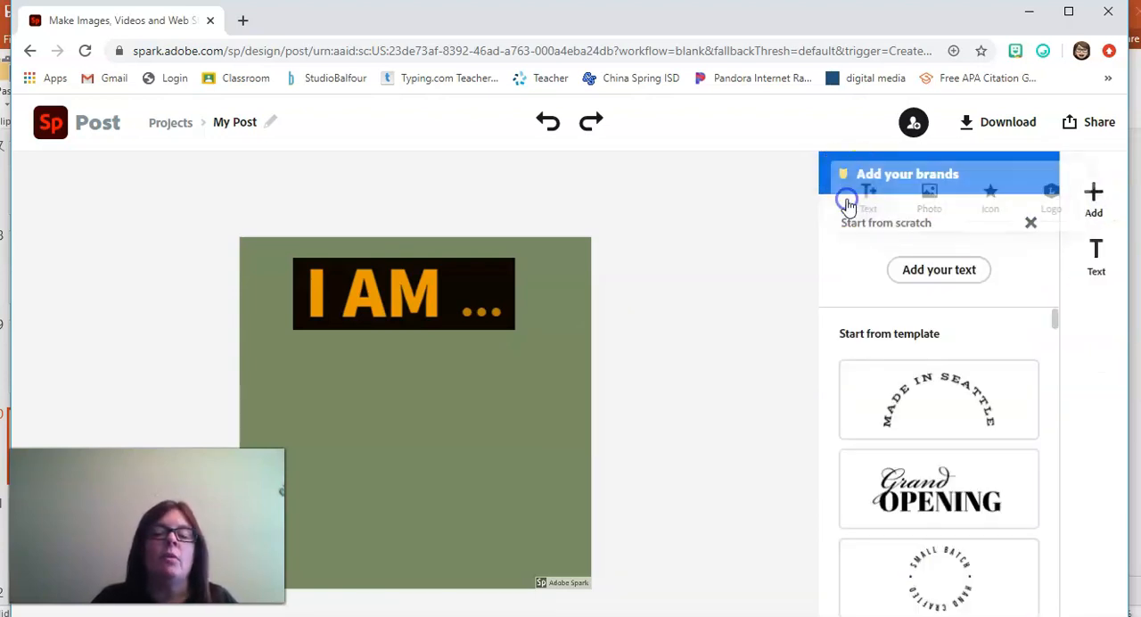
drag(1055, 316, 1045, 532)
click(934, 442)
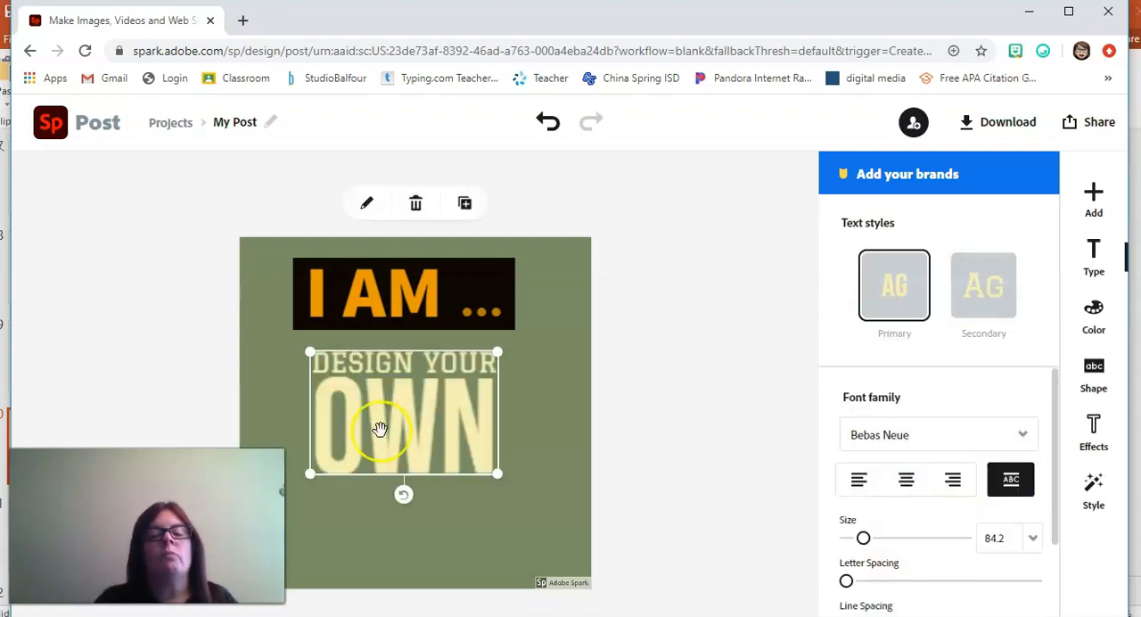
Step: Replace the "Design your OWN" wording with "a teacher"
click(376, 375)
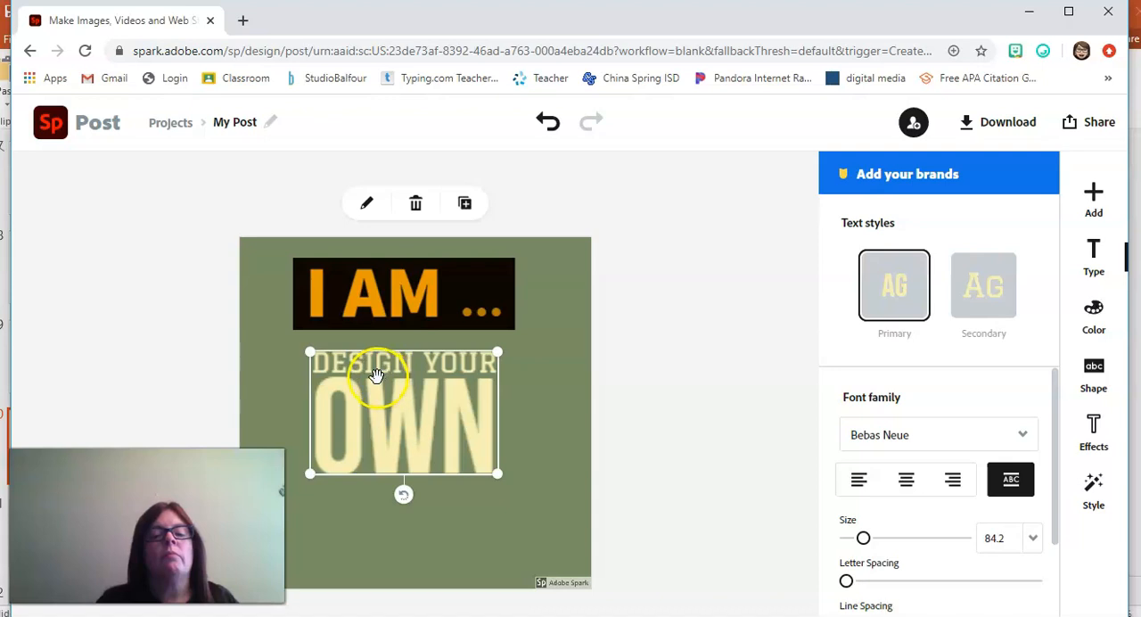
double_click(414, 472)
drag(562, 254, 304, 272)
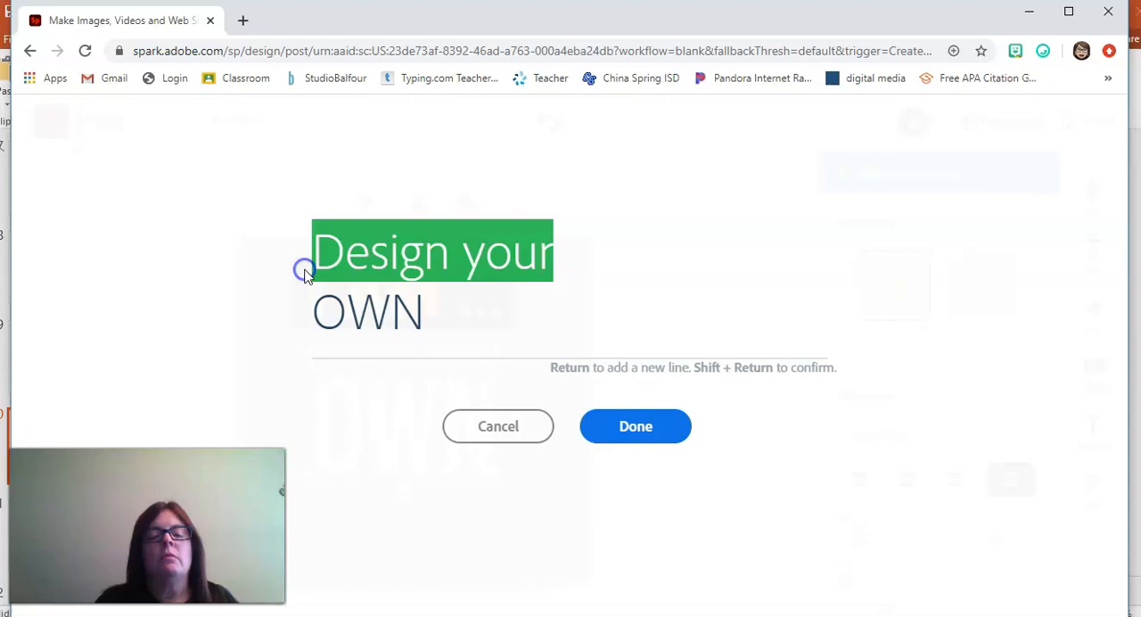
click(408, 309)
drag(440, 308, 278, 278)
text(te)
key(BackSpace)
key(BackSpace)
text(a teacher)
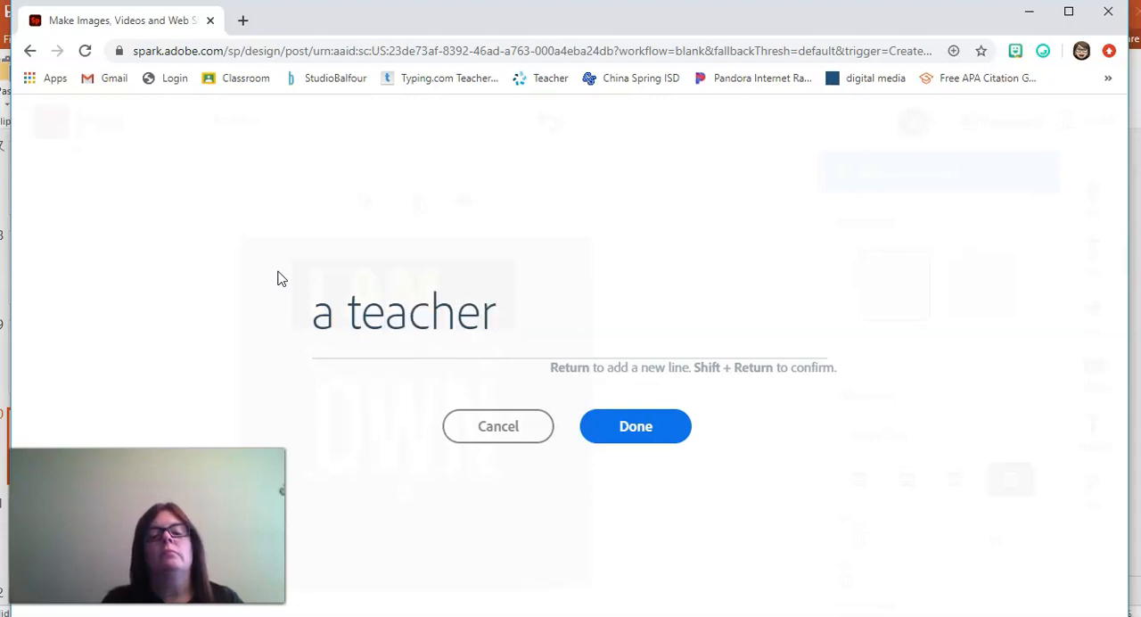
Step: Add the lines "and" and "a creator!" below "a teacher", and enlarge the text block to about size 118.4
key(Return)
text(and)
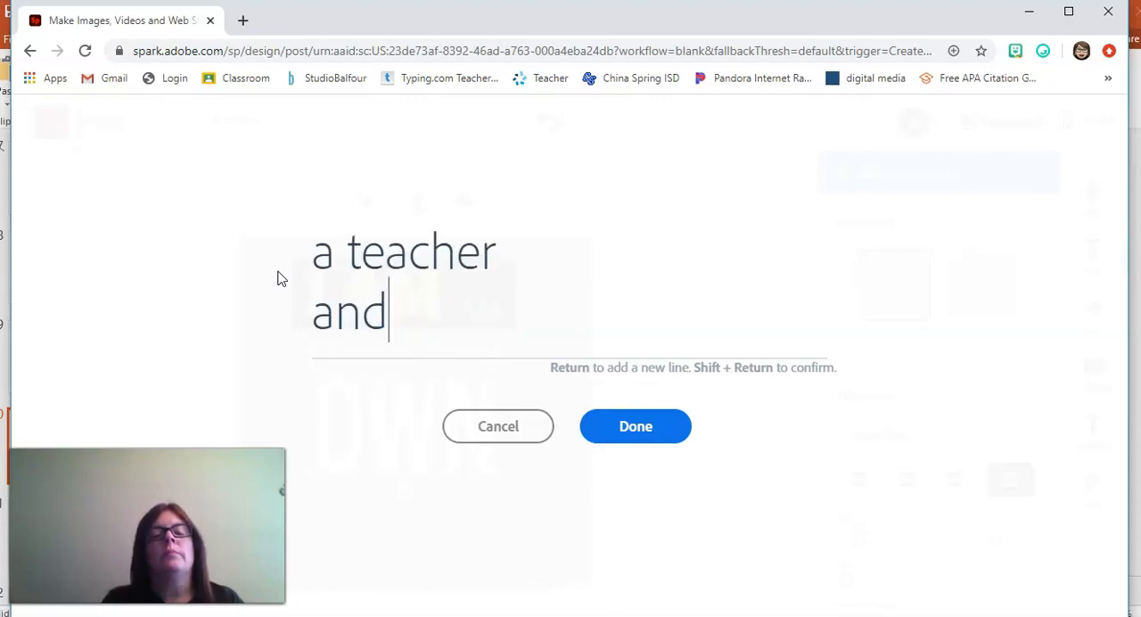
key(Return)
text(creat)
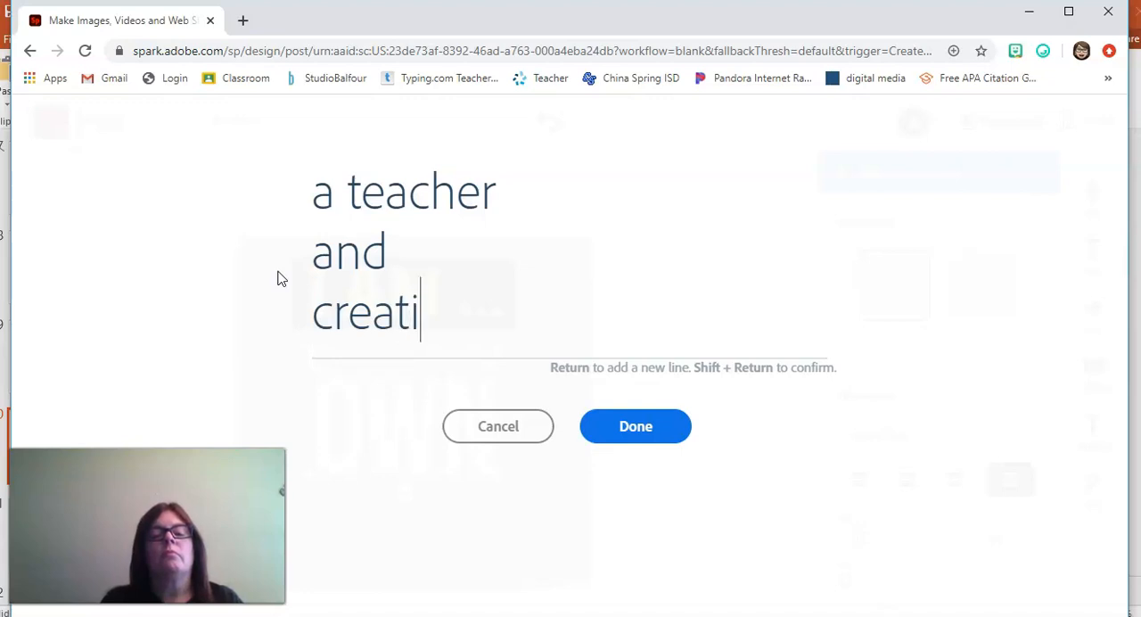
key(BackSpace)
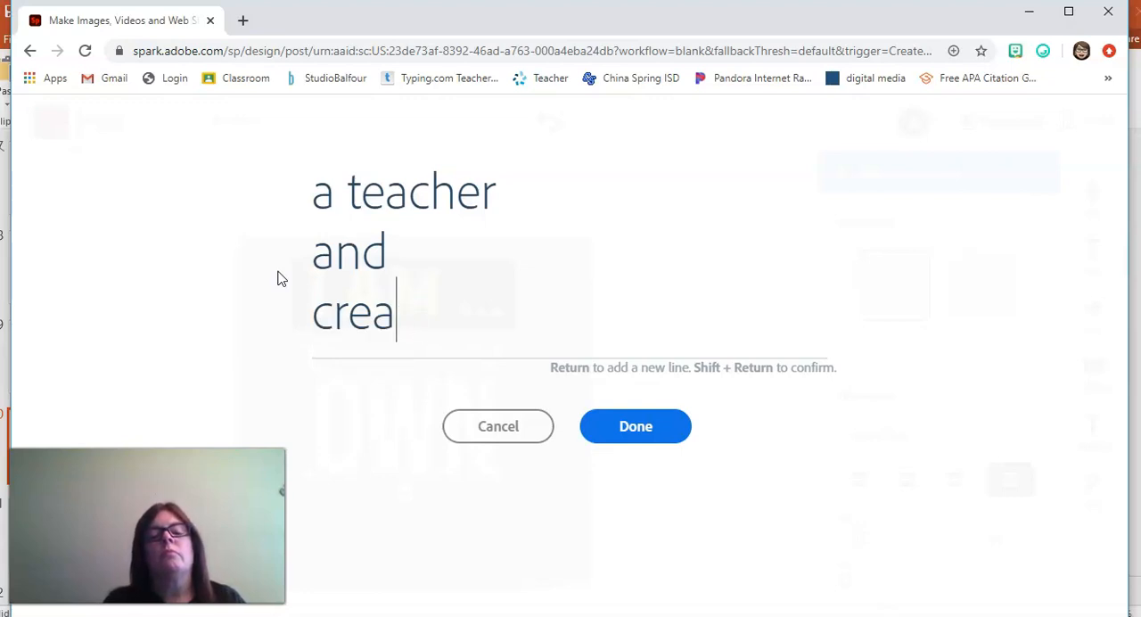
key(BackSpace)
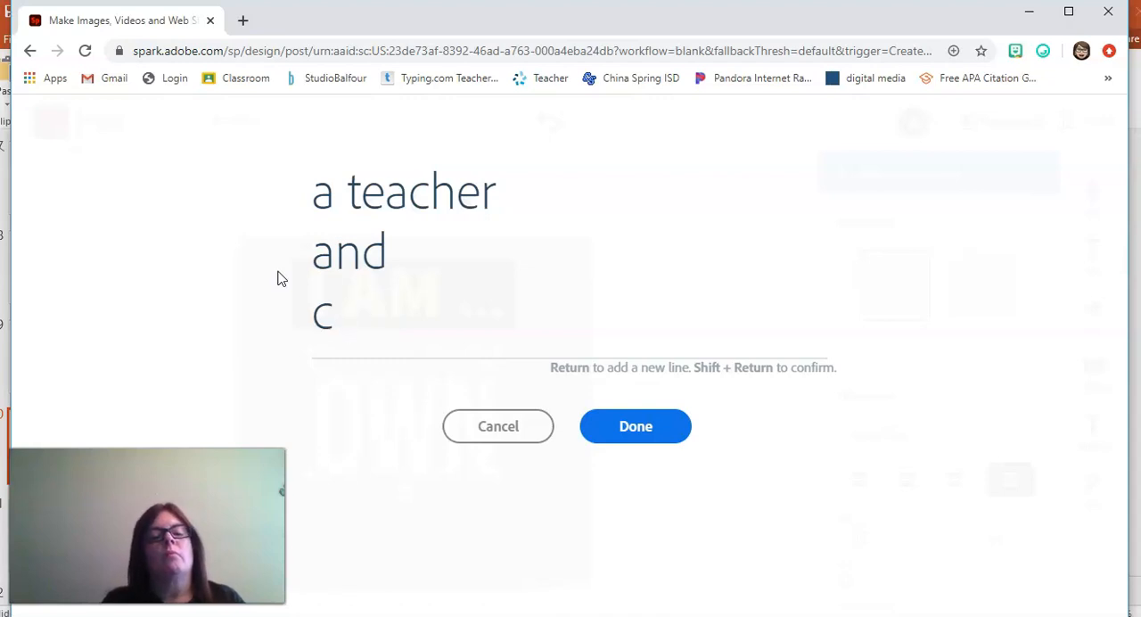
key(BackSpace)
text(a creator!)
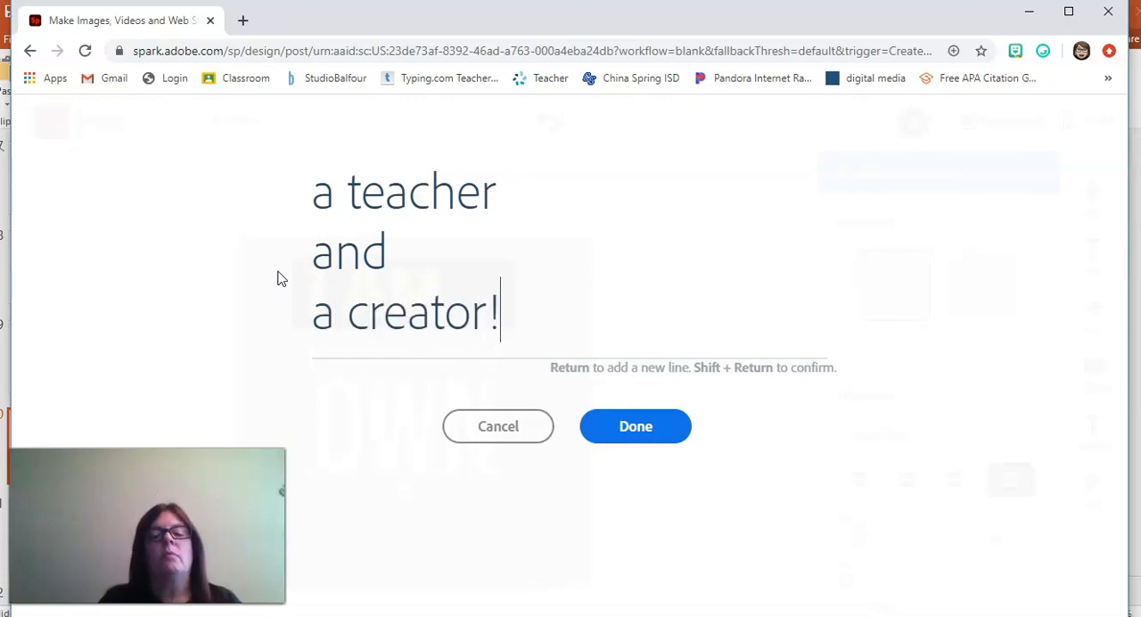
click(600, 432)
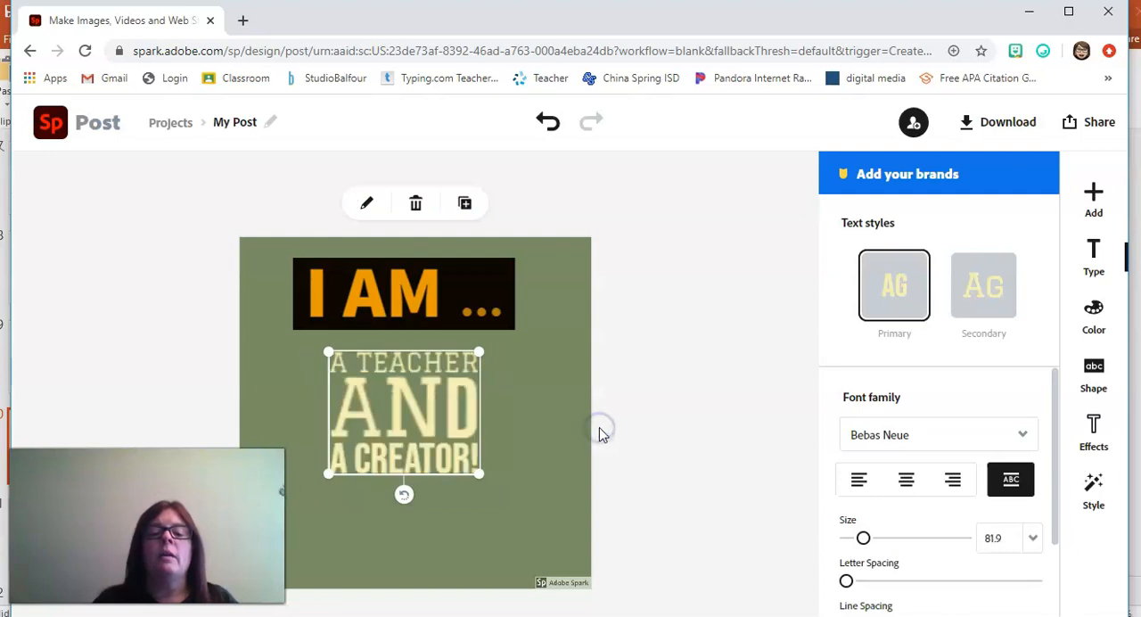
drag(479, 473, 446, 476)
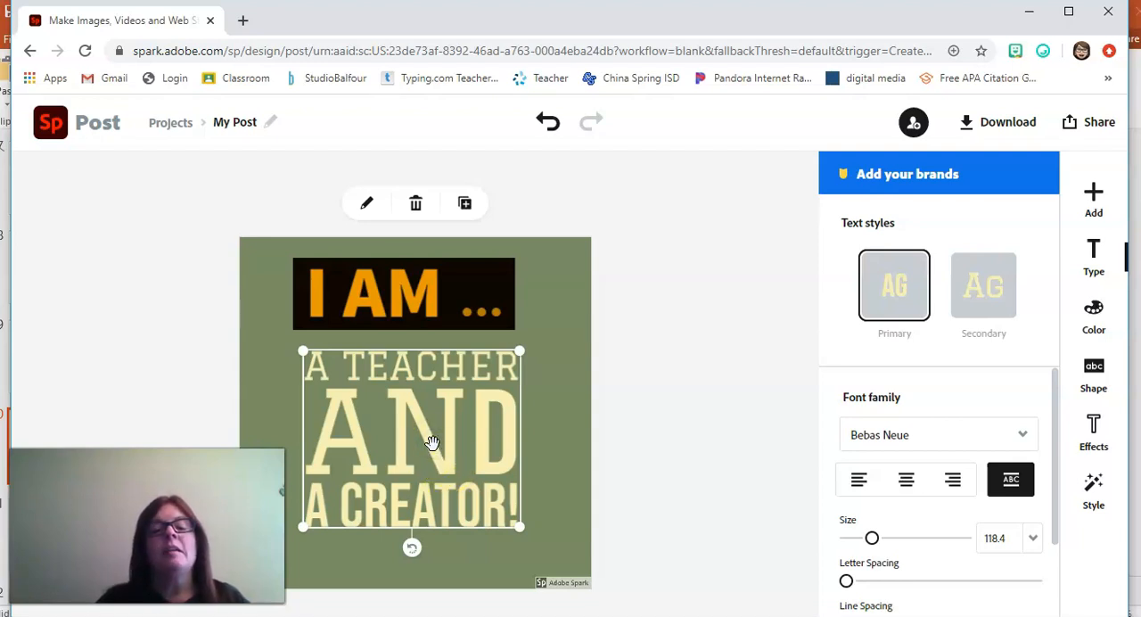
Step: Replace "and" with "&" in the teacher and creator text, and resize the block to about size 77.2
double_click(435, 446)
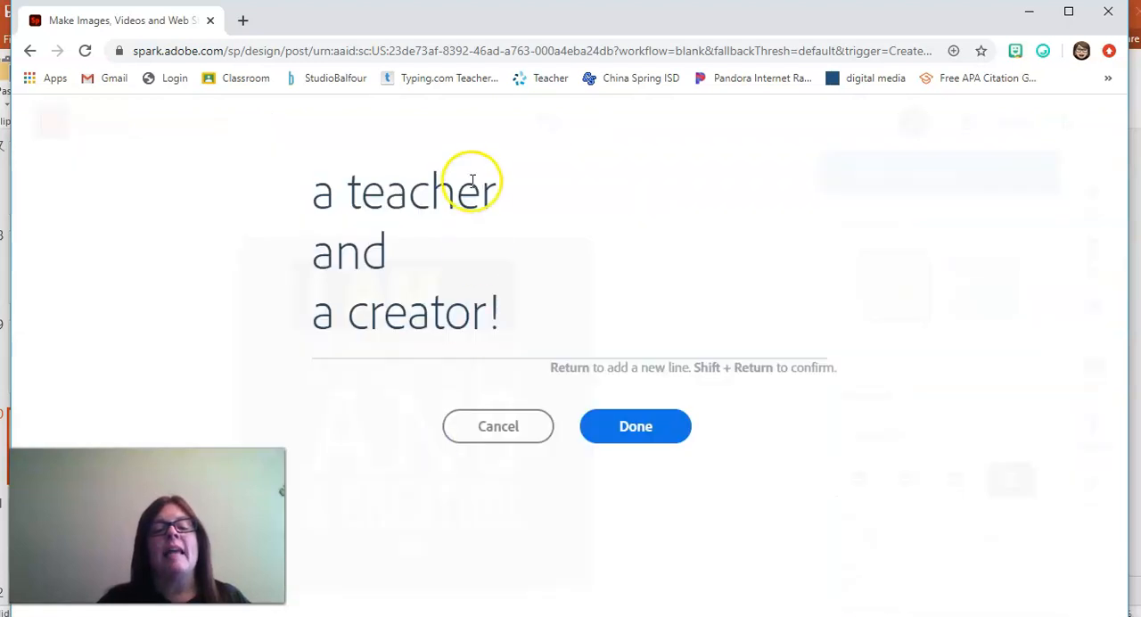
drag(395, 255, 344, 260)
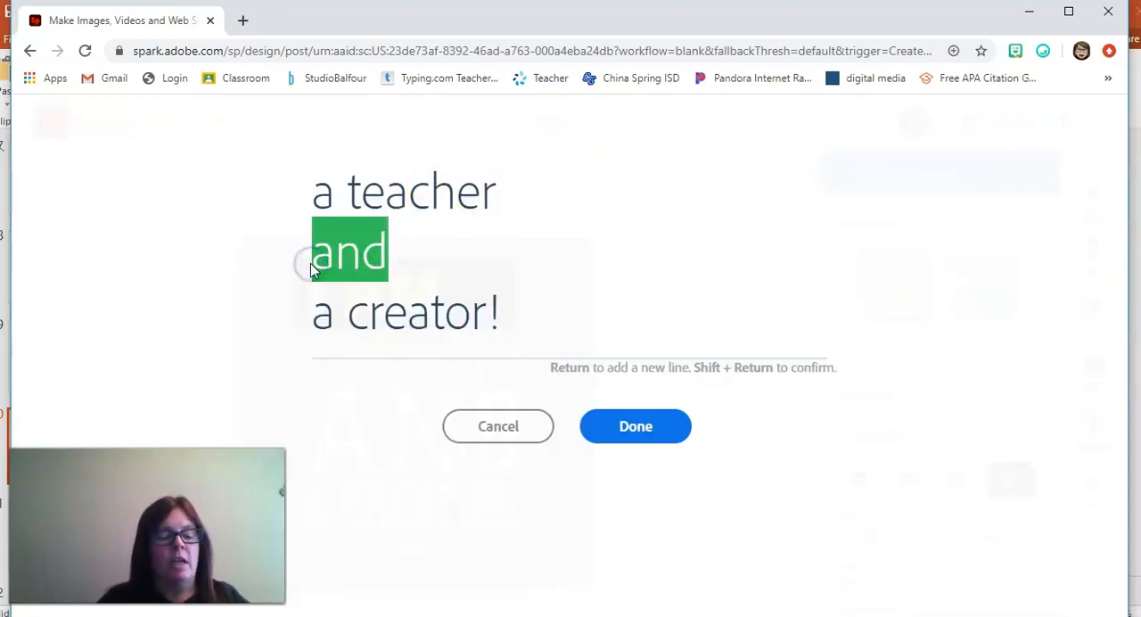
text(&)
click(600, 435)
drag(469, 528, 535, 573)
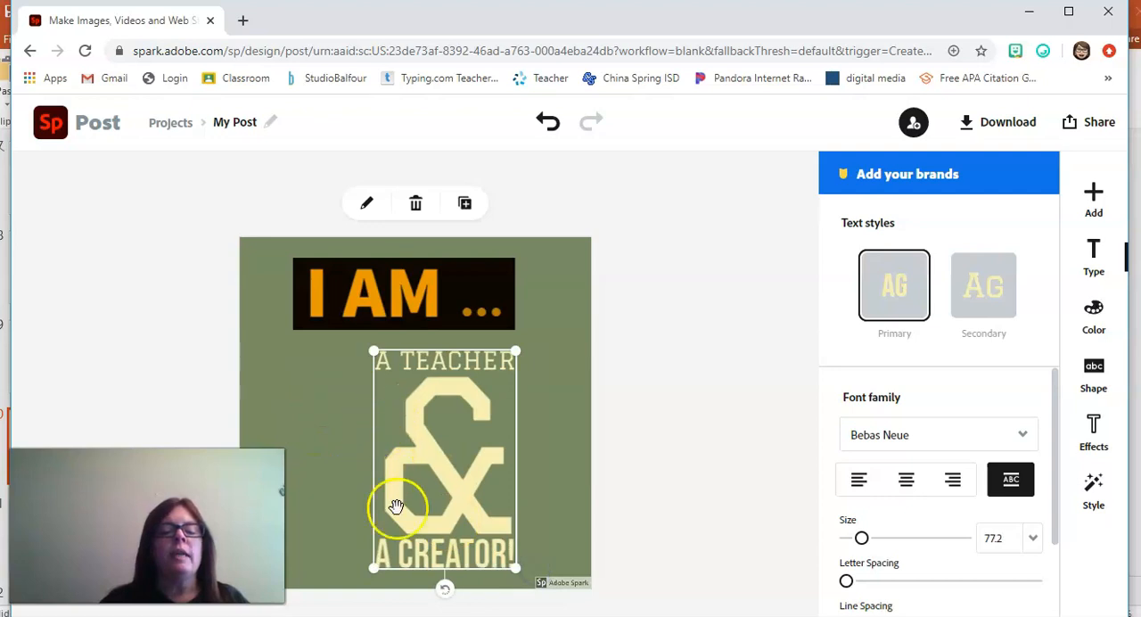
Step: Resize the teacher and creator text block to size 81.8 and centre it below "I AM ..."
drag(514, 567, 509, 500)
drag(417, 449, 402, 467)
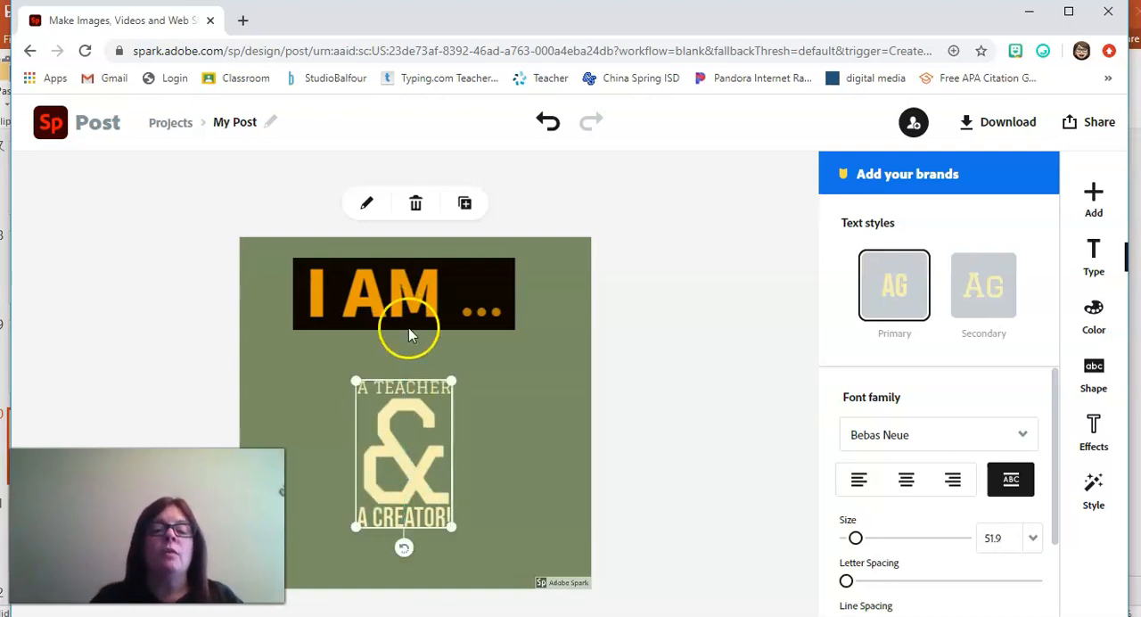
mouse_move(402, 466)
mouse_down()
mouse_move(466, 474)
mouse_move(417, 471)
mouse_up()
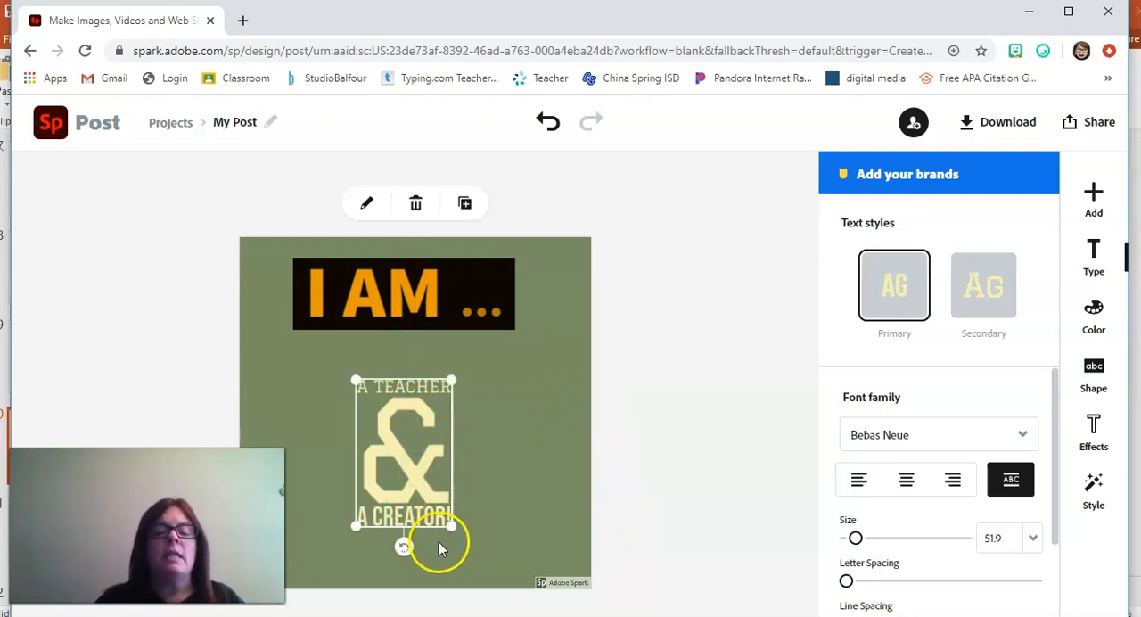
drag(452, 526, 553, 561)
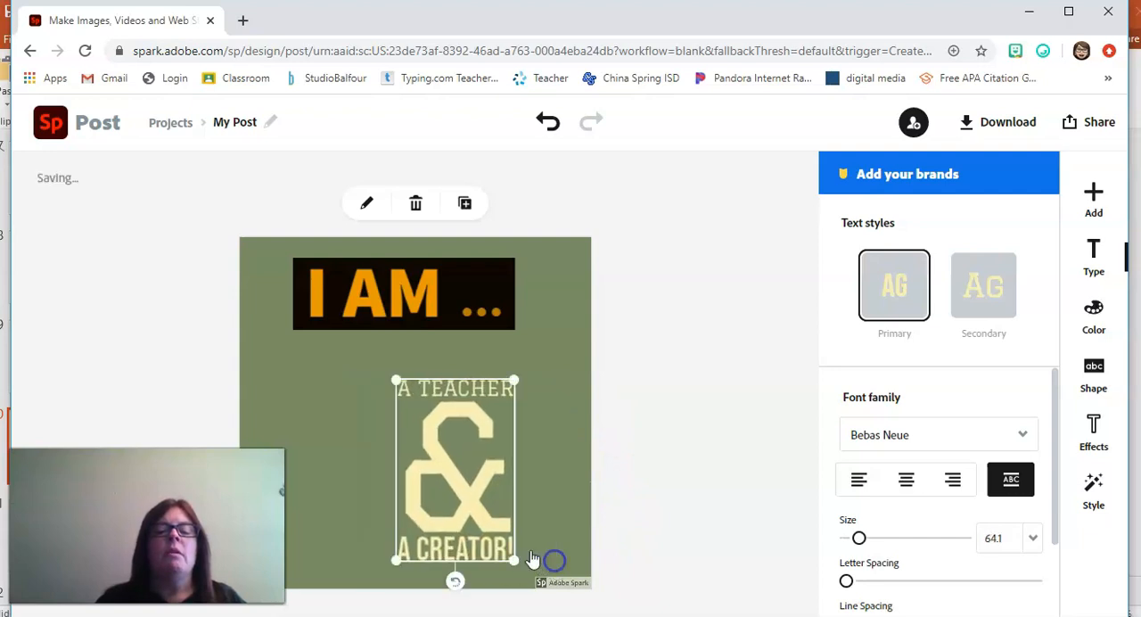
drag(399, 380, 297, 331)
drag(386, 441, 397, 461)
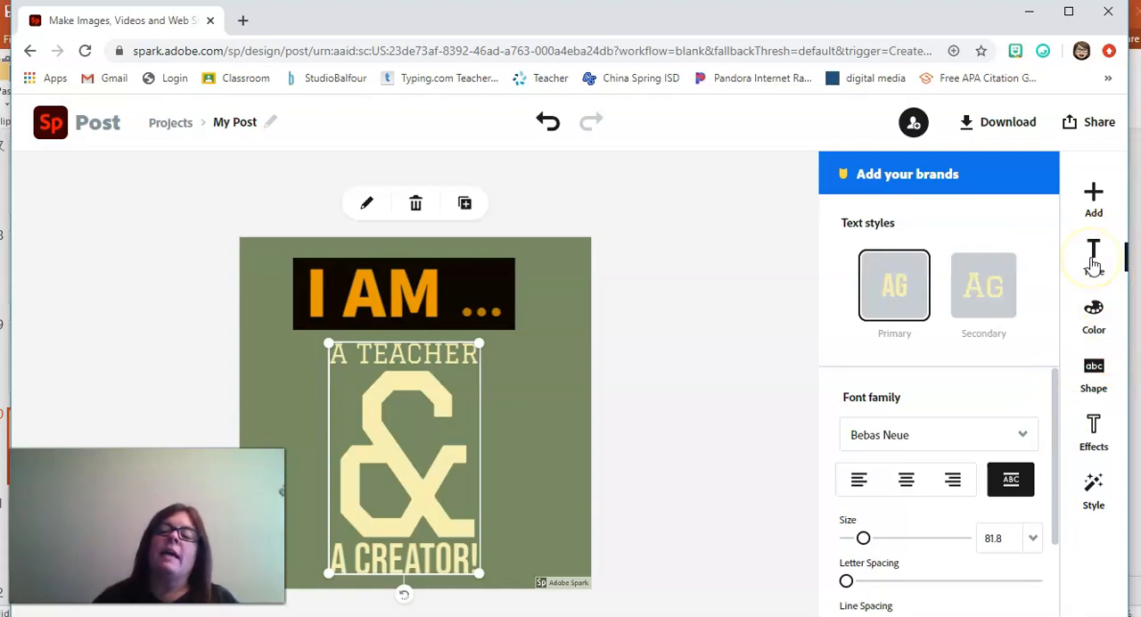
Step: Try a dotted circle shape and a two-line shape behind the teacher and creator text, undoing each
click(1095, 368)
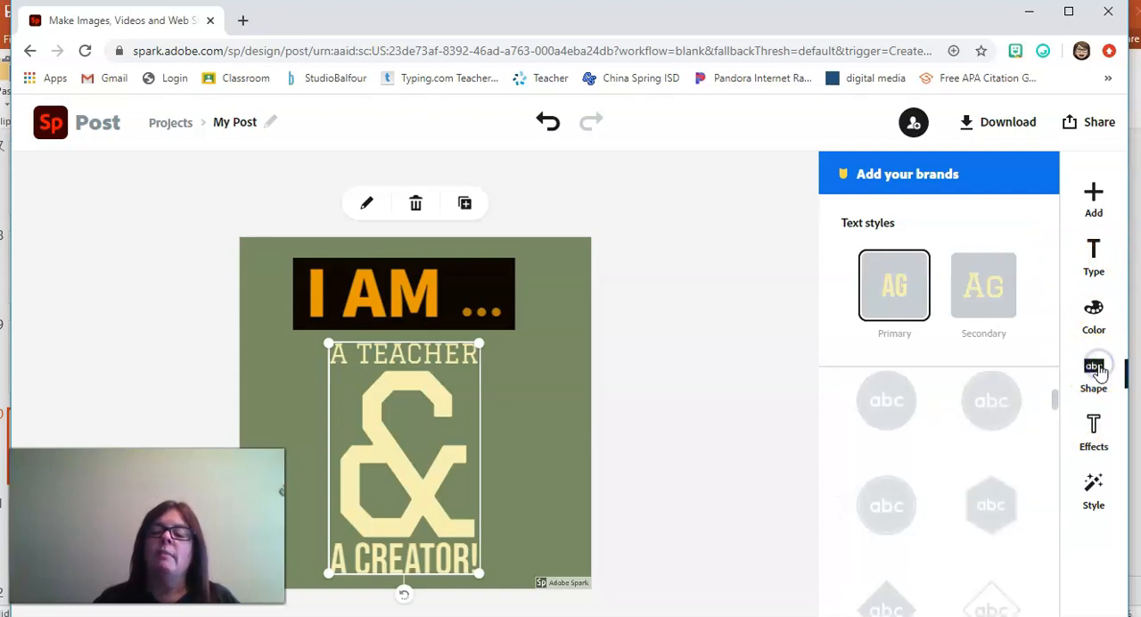
click(1002, 403)
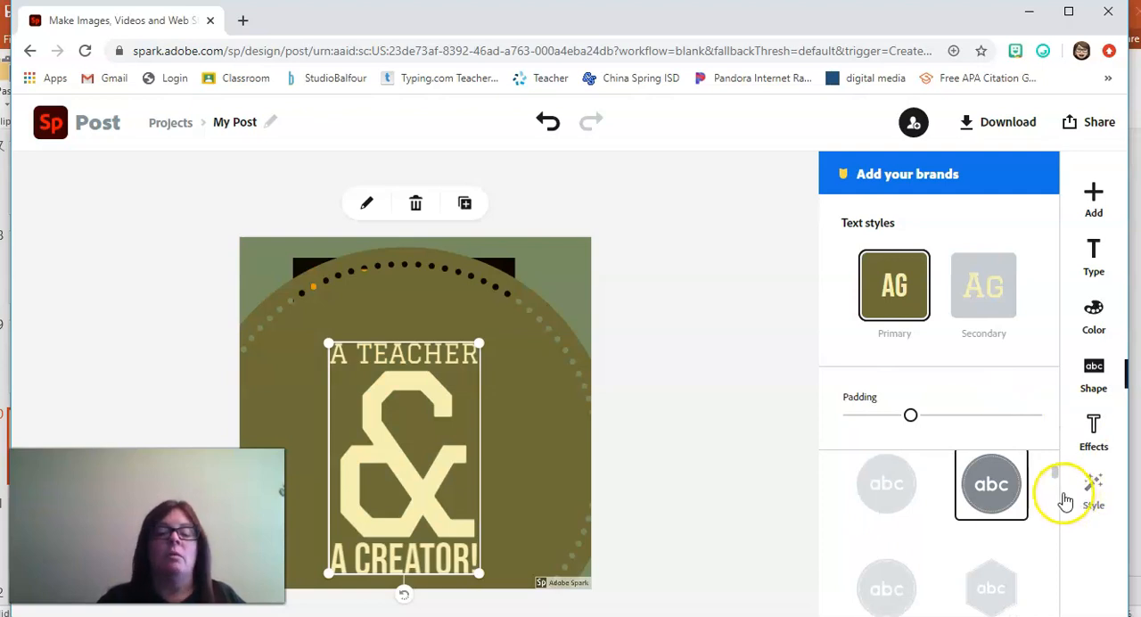
key(ctrl+z)
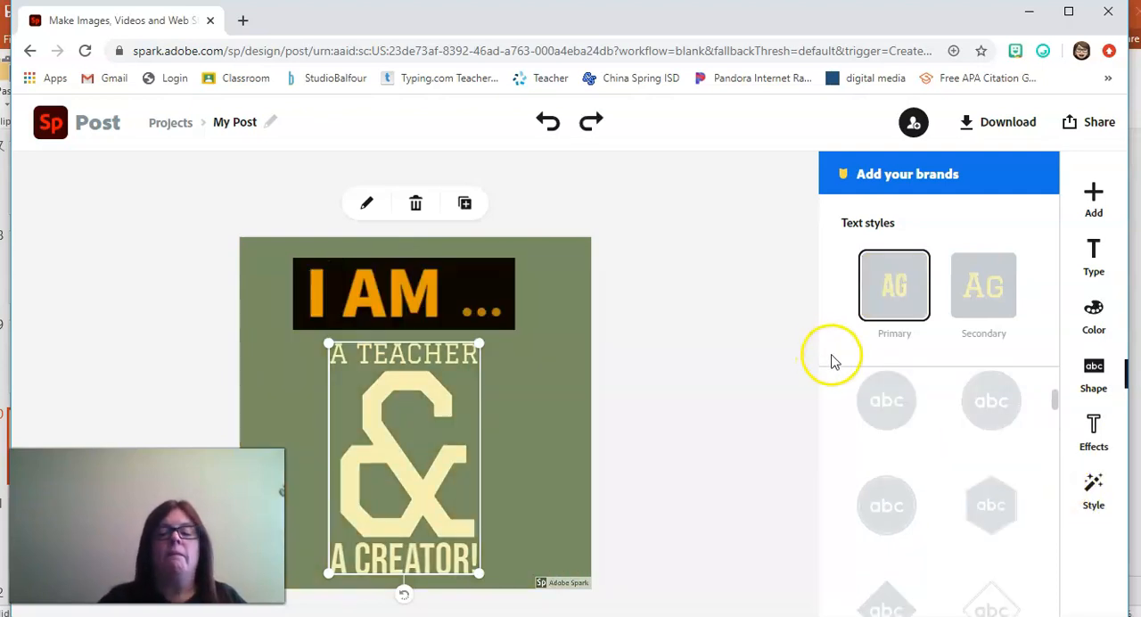
drag(1053, 397, 1061, 450)
click(1021, 451)
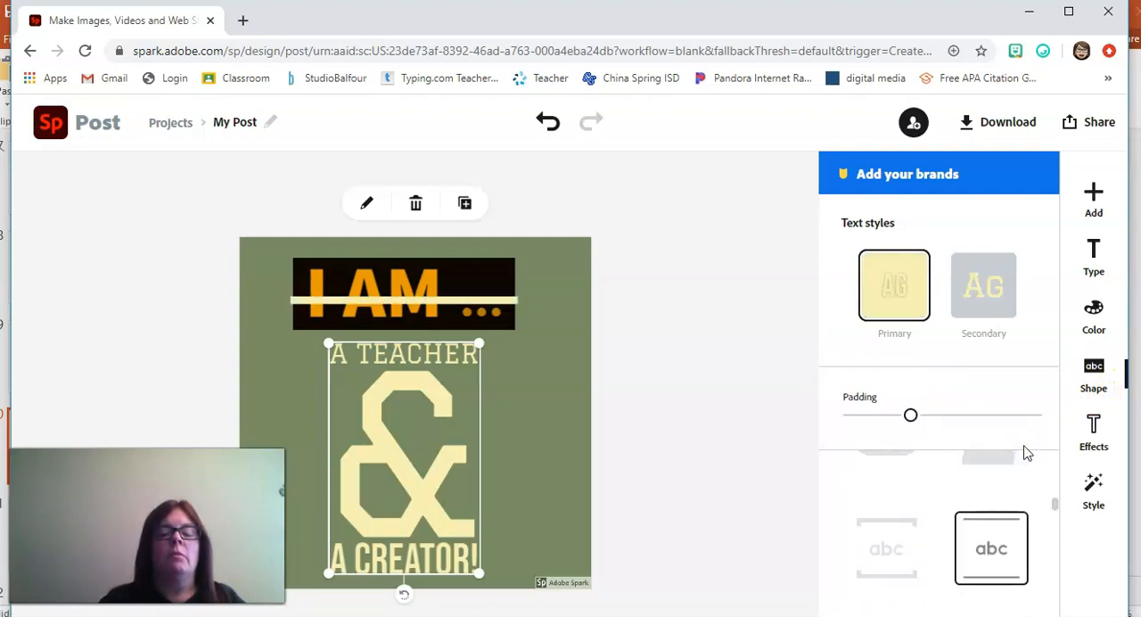
key(ctrl+z)
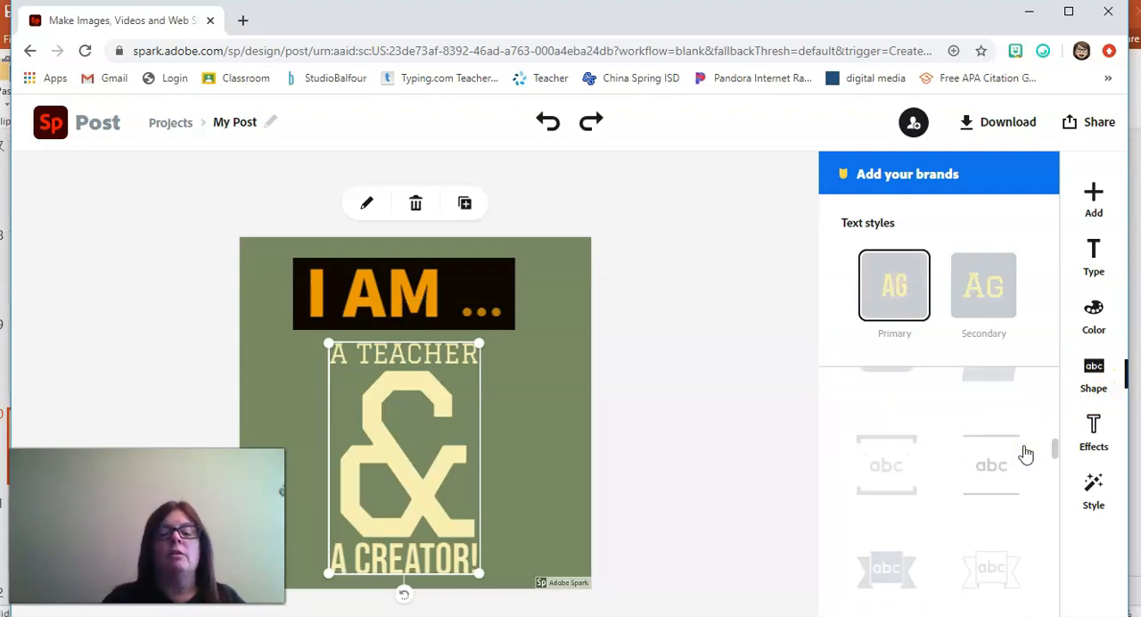
Step: Reduce the teacher and creator text to size 42.8 and widen its letter spacing slightly
click(1091, 267)
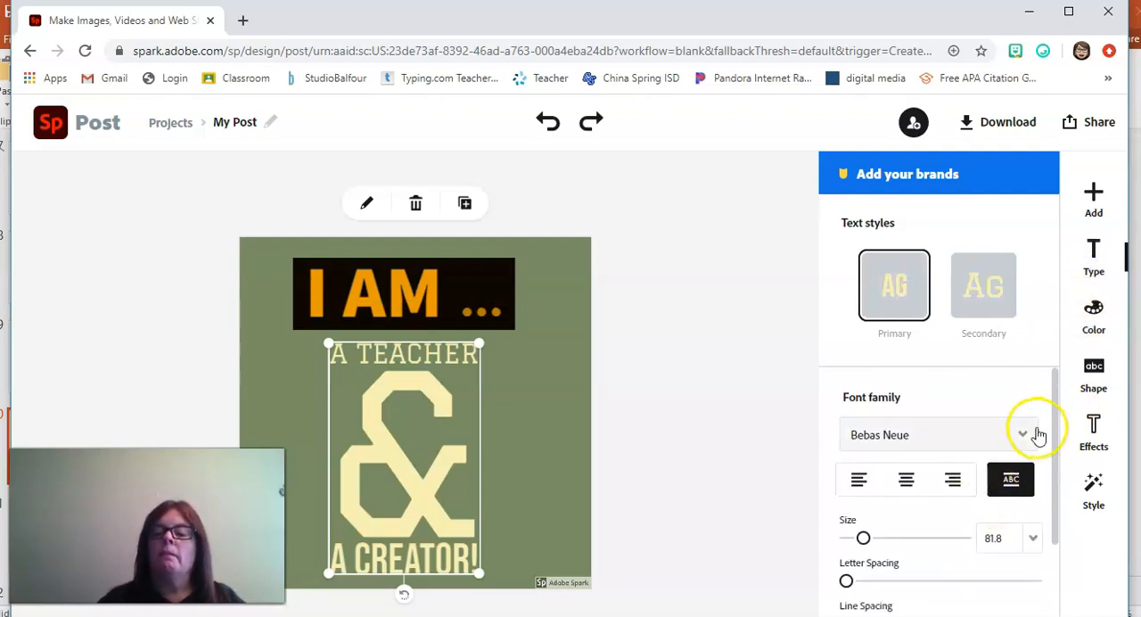
drag(864, 539, 855, 538)
drag(846, 584, 918, 591)
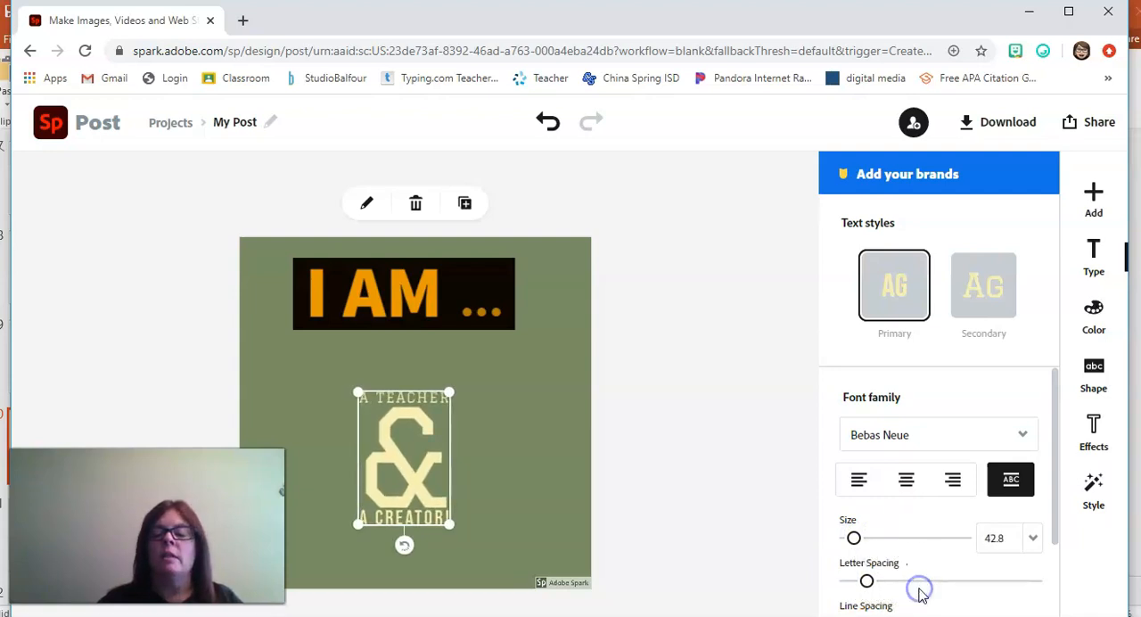
Step: Replace "&" with "and" in the teacher and creator text
double_click(435, 455)
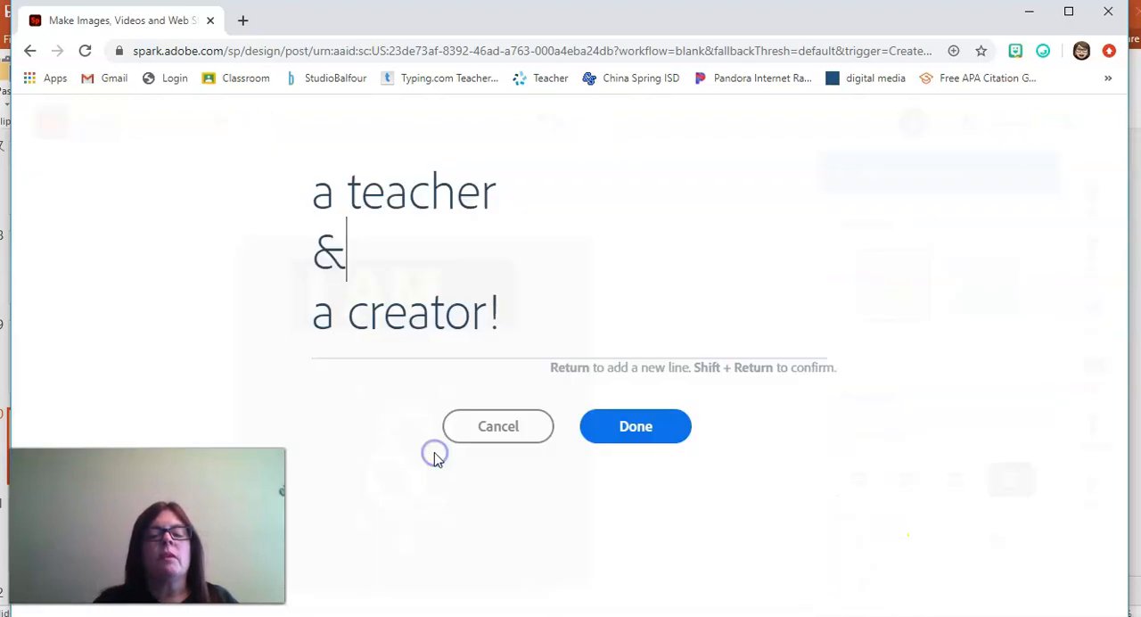
click(339, 254)
drag(340, 254, 293, 253)
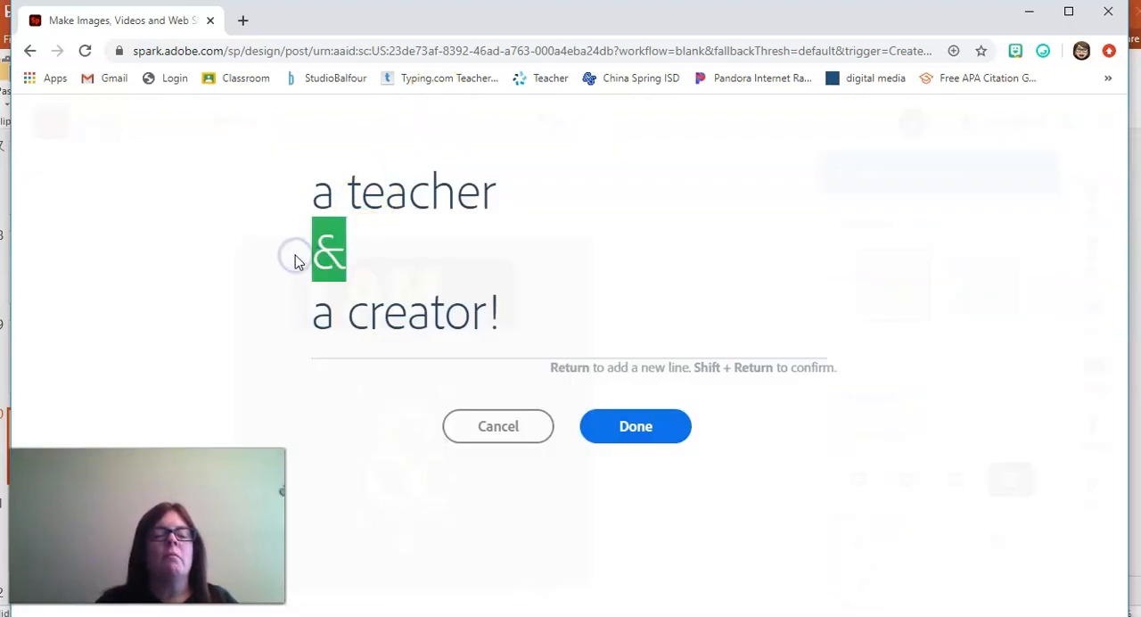
text(ansd)
key(BackSpace)
key(BackSpace)
text(d)
click(640, 426)
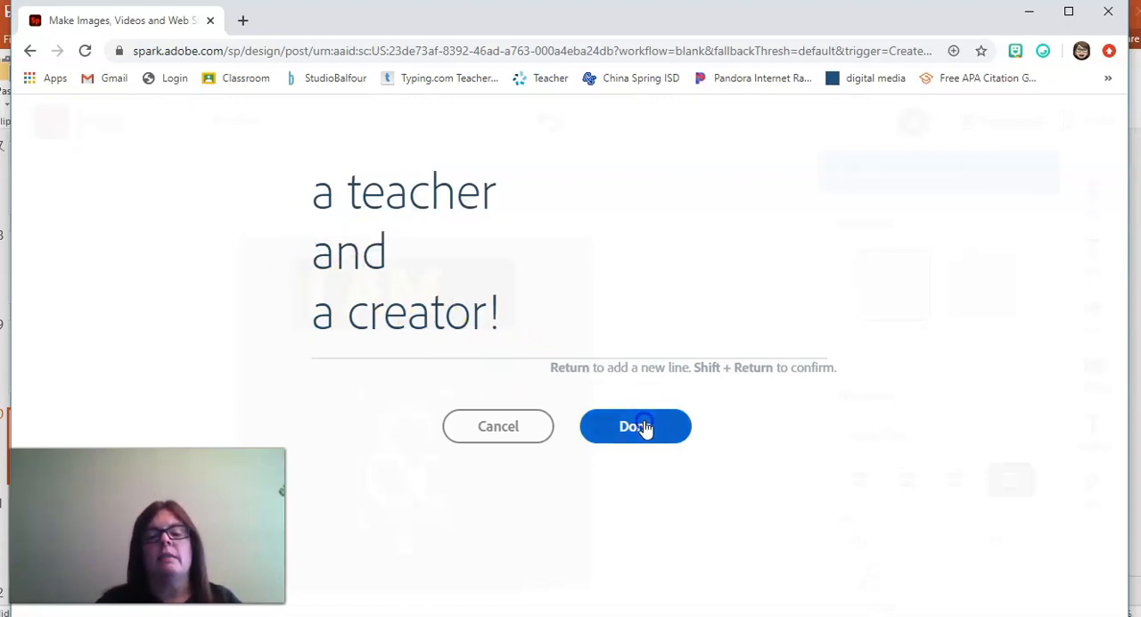
Step: Set the teacher and creator text to size 408 and place it in the lower middle of the post
drag(418, 491, 417, 409)
drag(921, 540, 942, 542)
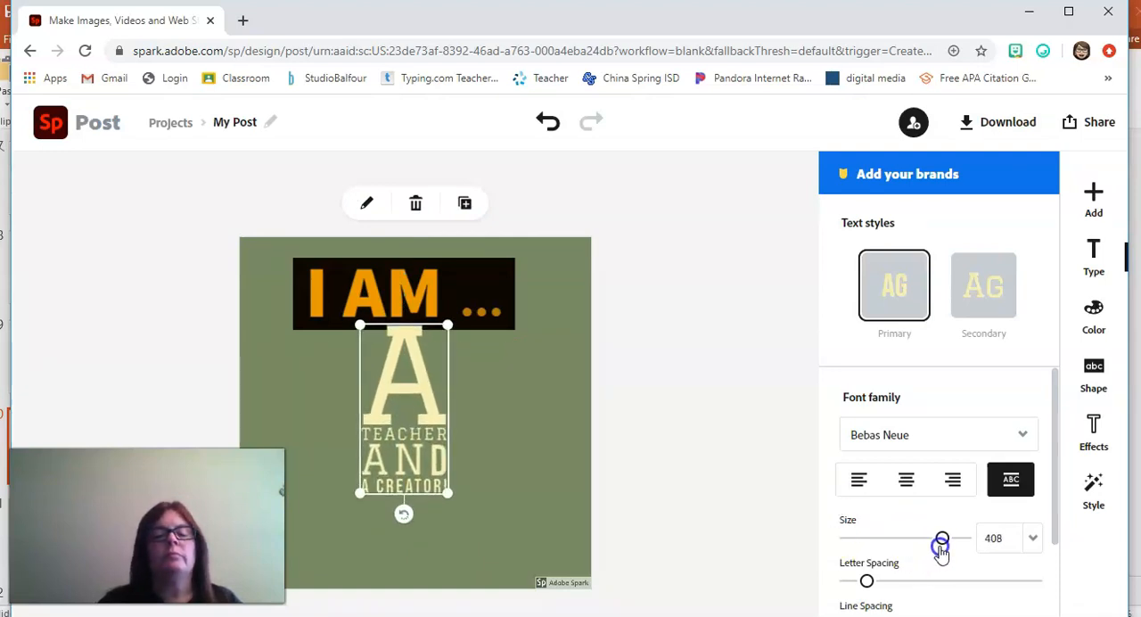
drag(418, 441, 416, 486)
Step: Remove the secondary text style from the "I AM ..." text, keeping only the primary style
click(484, 298)
click(487, 299)
click(974, 297)
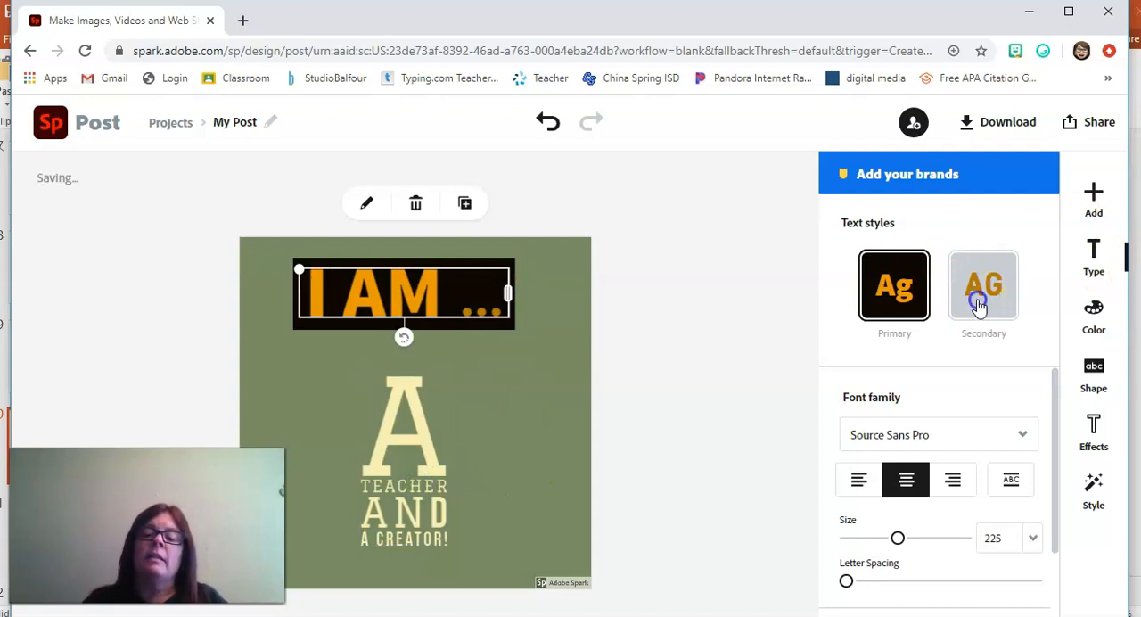
click(974, 302)
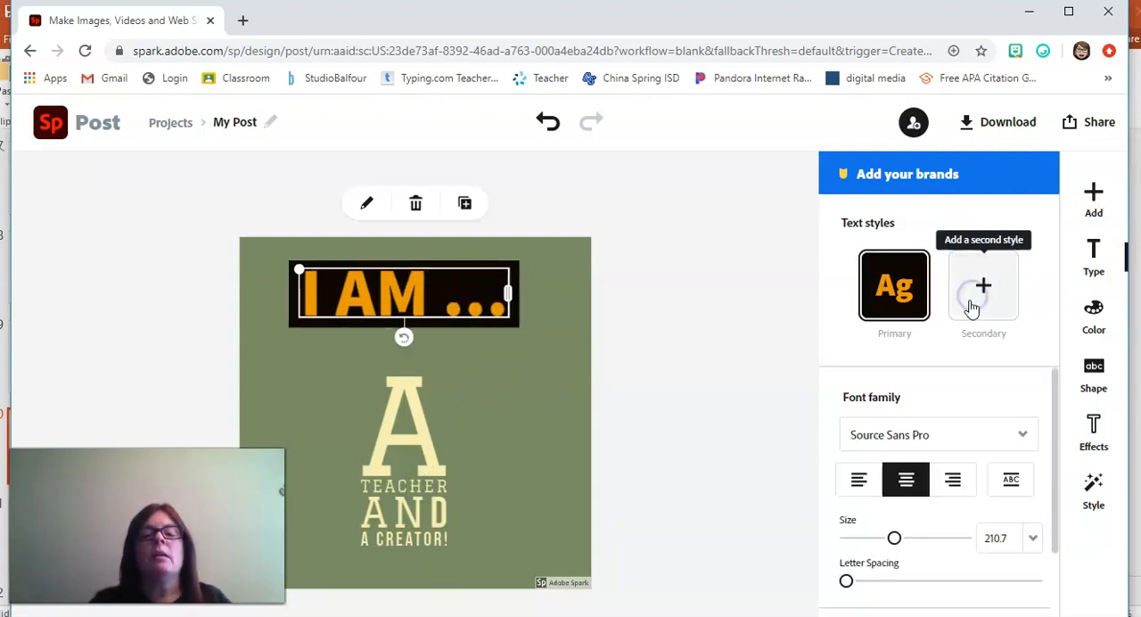
click(904, 283)
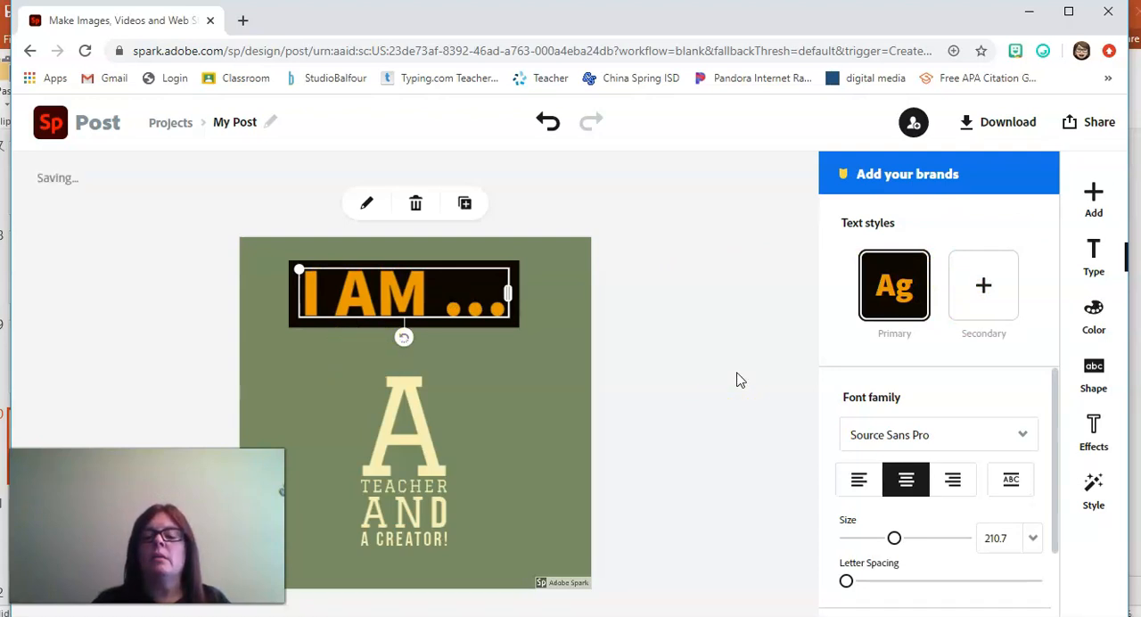
Step: Apply a suggested style with cream slab-serif capitals on a black bar to the "I AM ..." text
click(1094, 488)
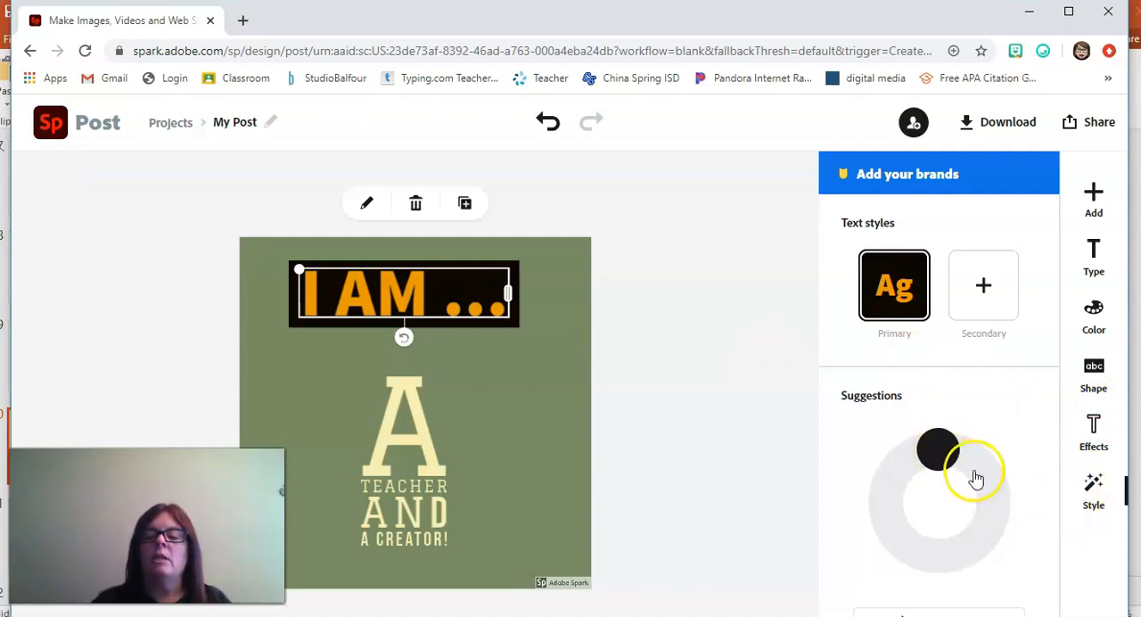
click(976, 477)
click(985, 514)
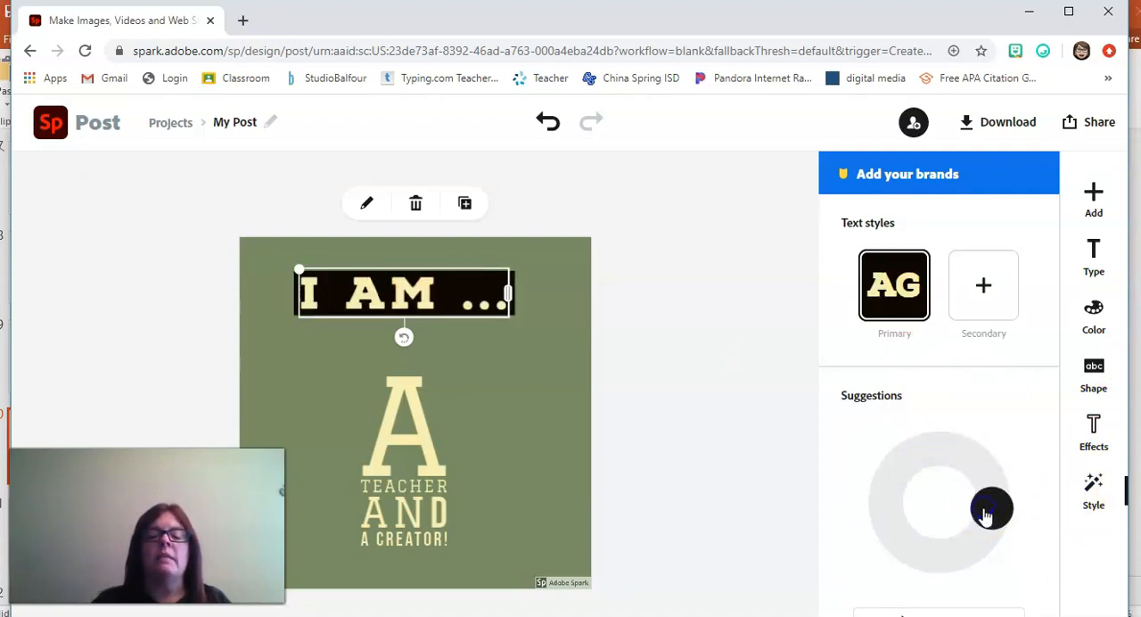
click(673, 446)
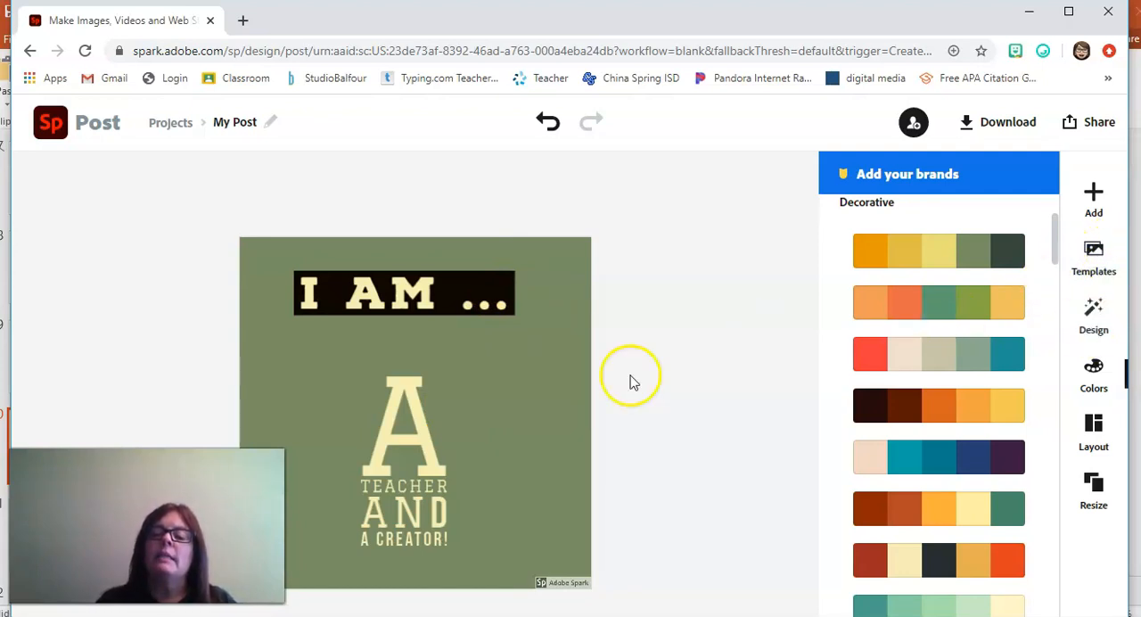
click(585, 385)
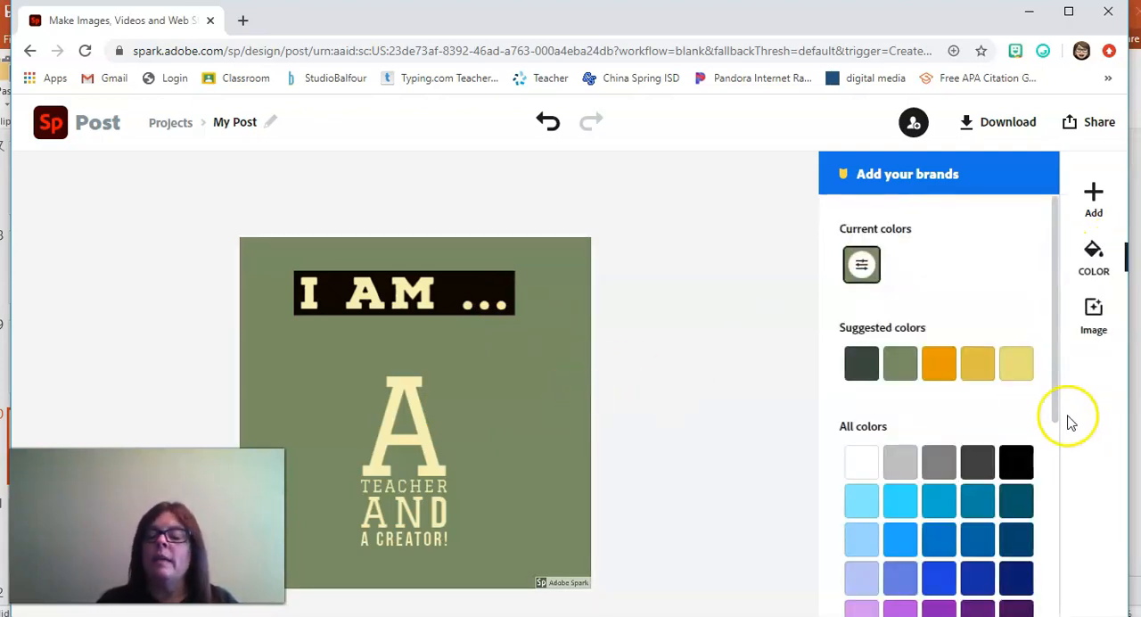
click(554, 403)
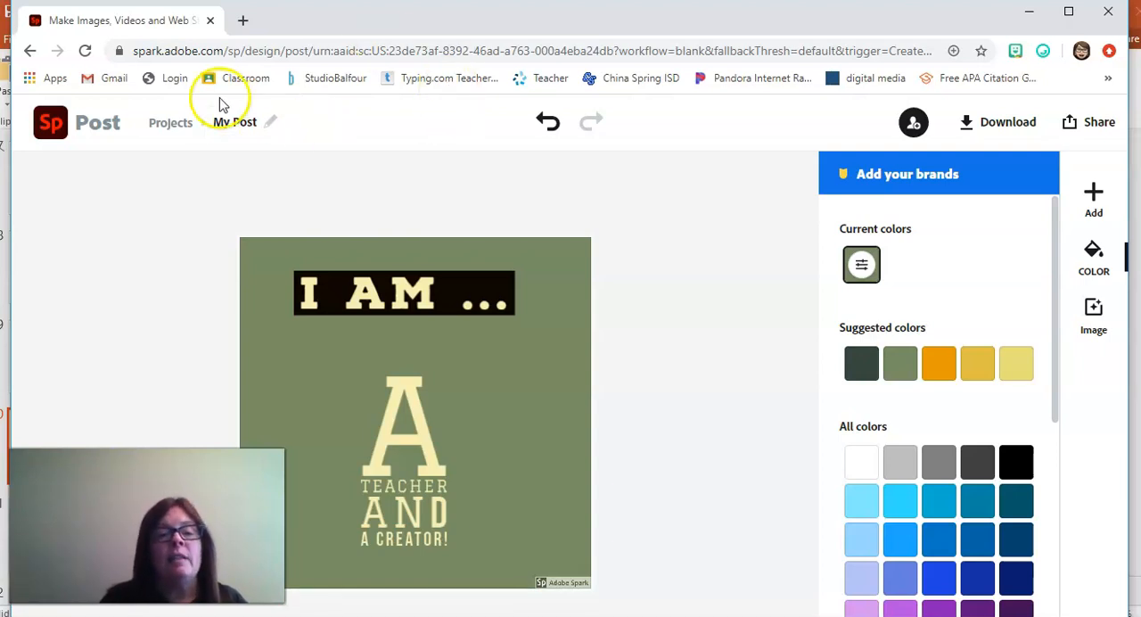
Step: Rename the project from "My Post" to "I am"
click(232, 124)
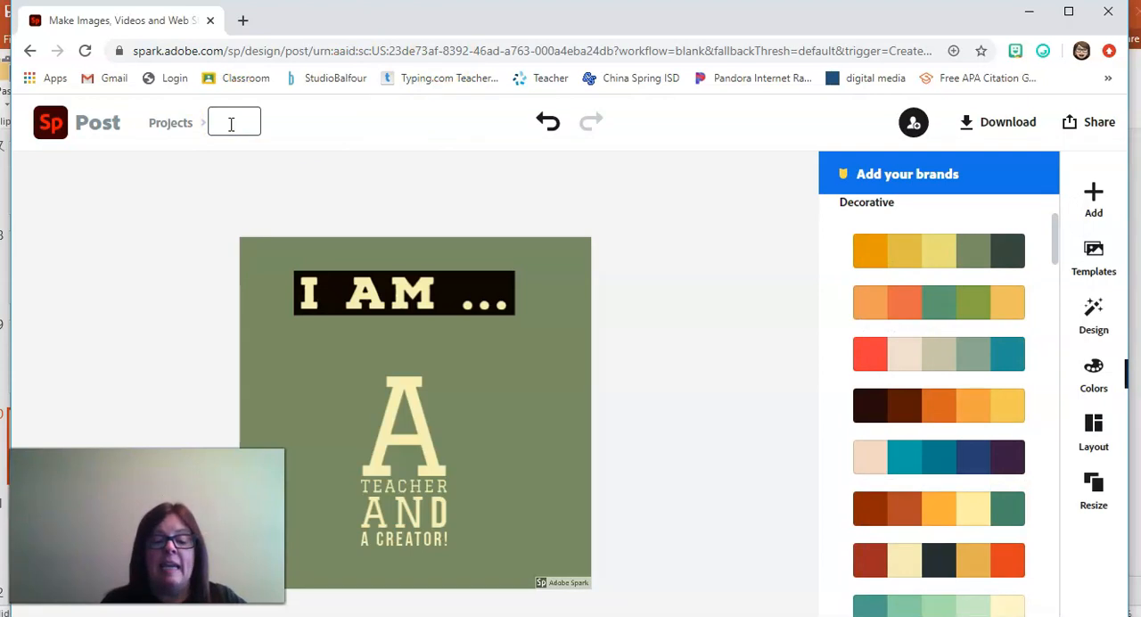
text(I am)
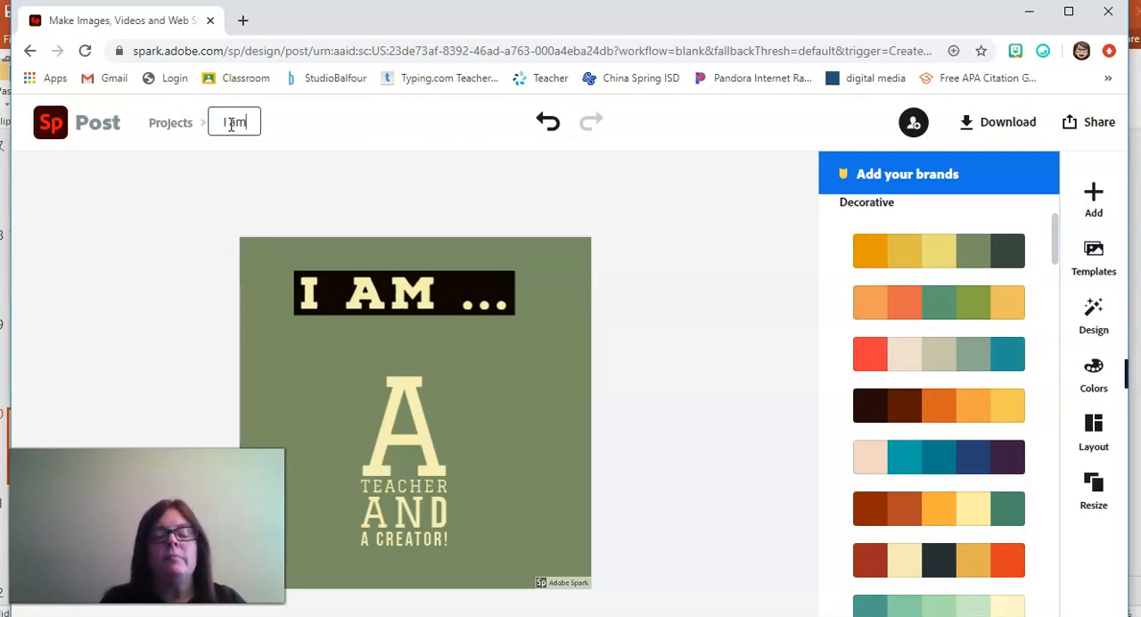
click(744, 232)
click(677, 279)
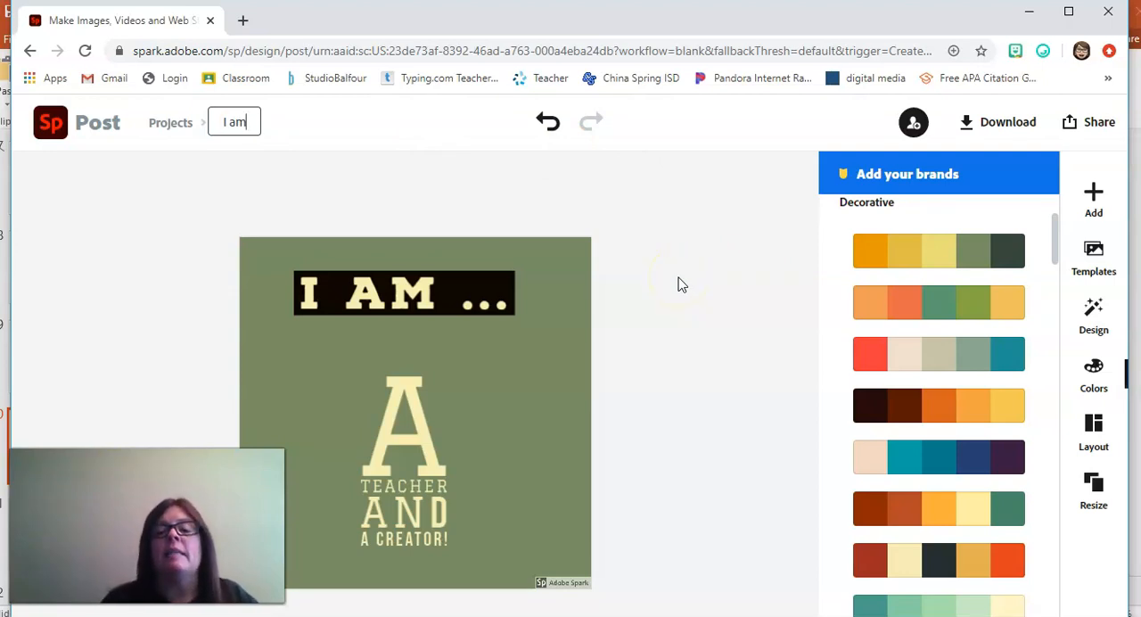
click(680, 280)
drag(680, 278, 162, 218)
click(713, 314)
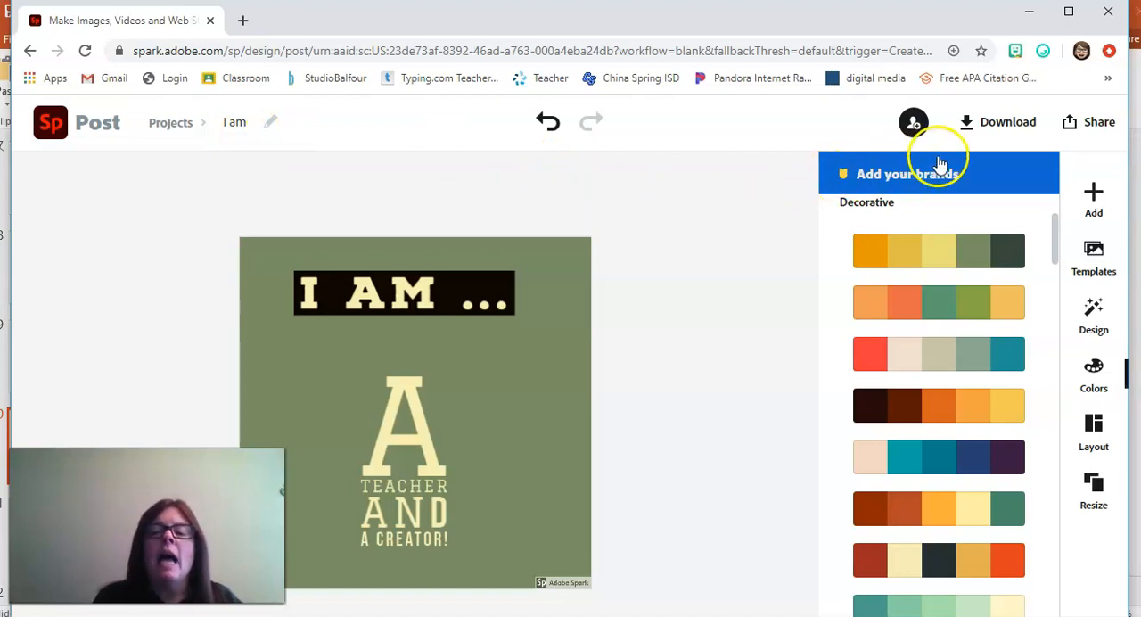
Step: Download the post as a JPG and return to the Spark home page
click(985, 128)
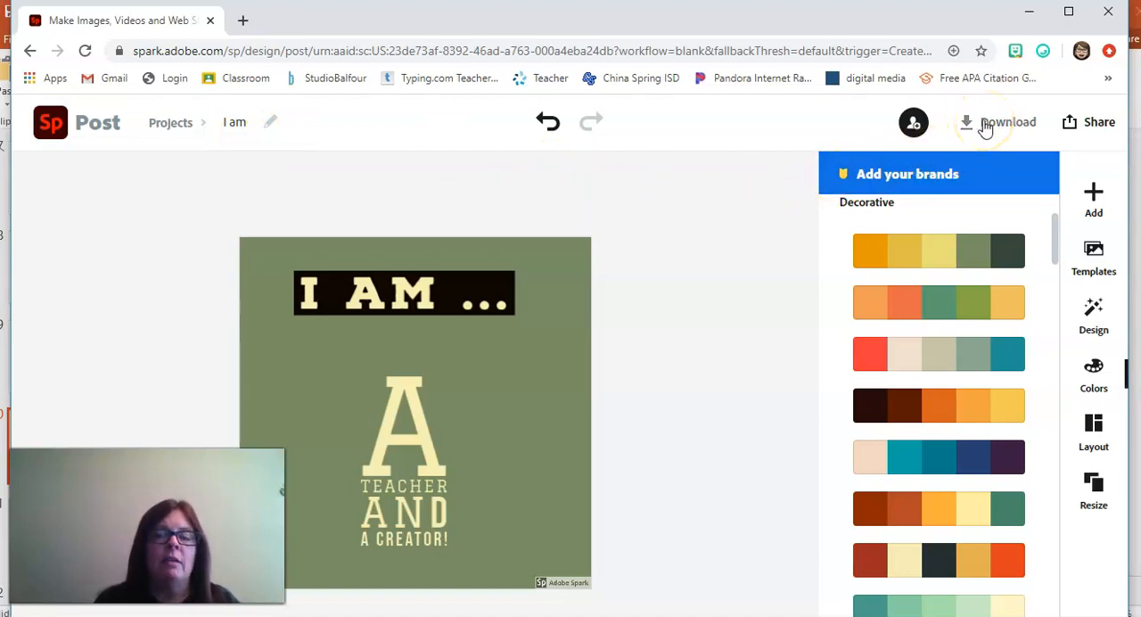
click(985, 129)
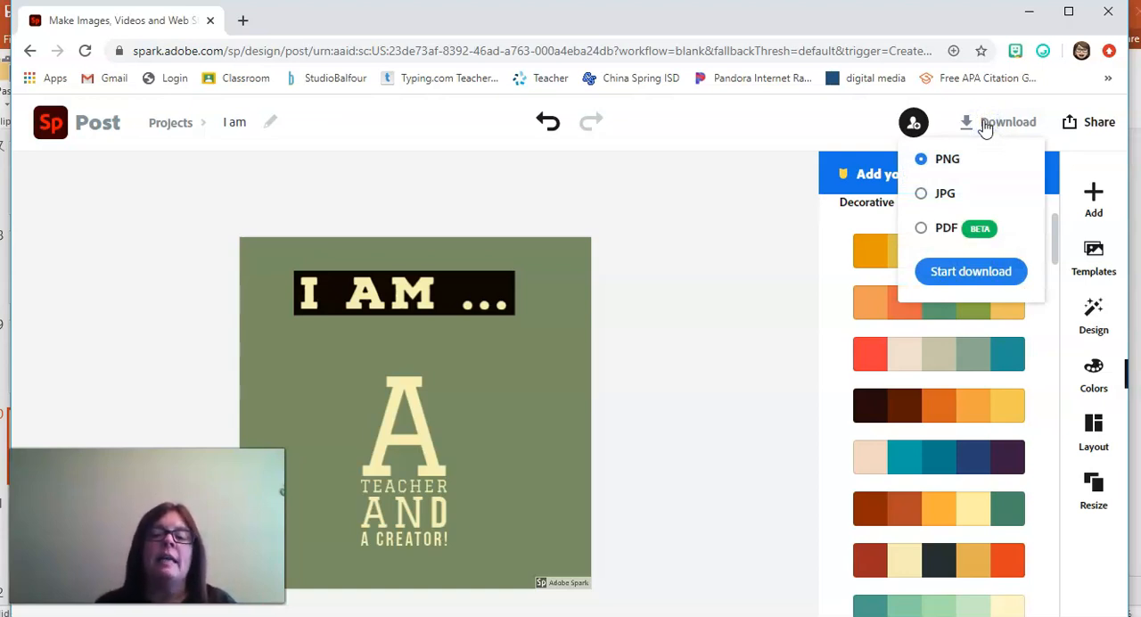
click(922, 193)
click(959, 284)
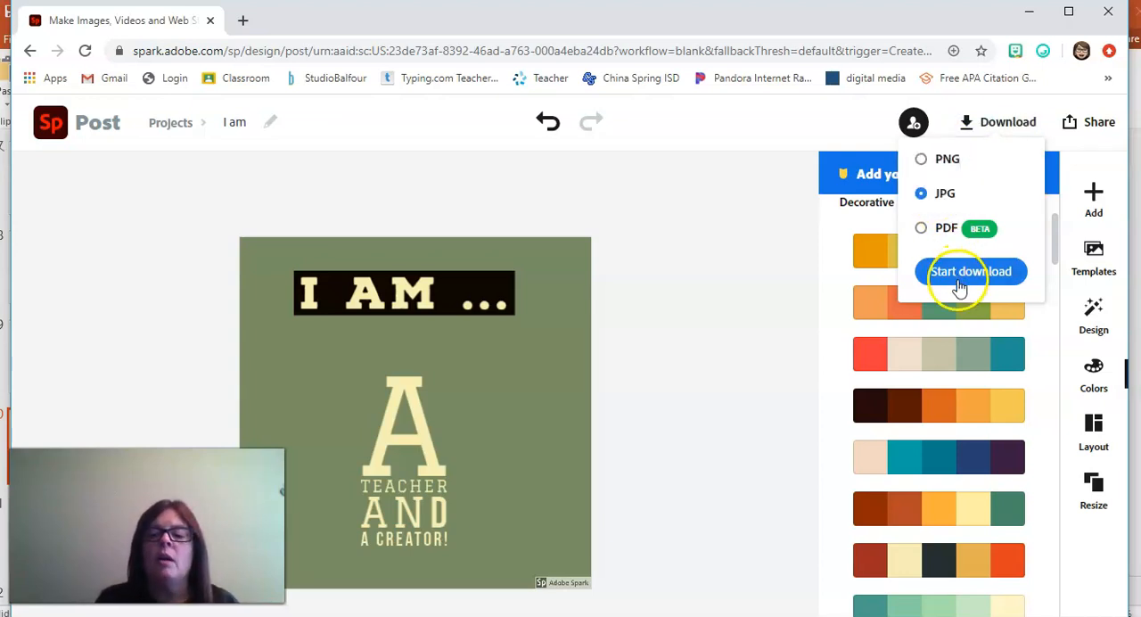
click(952, 272)
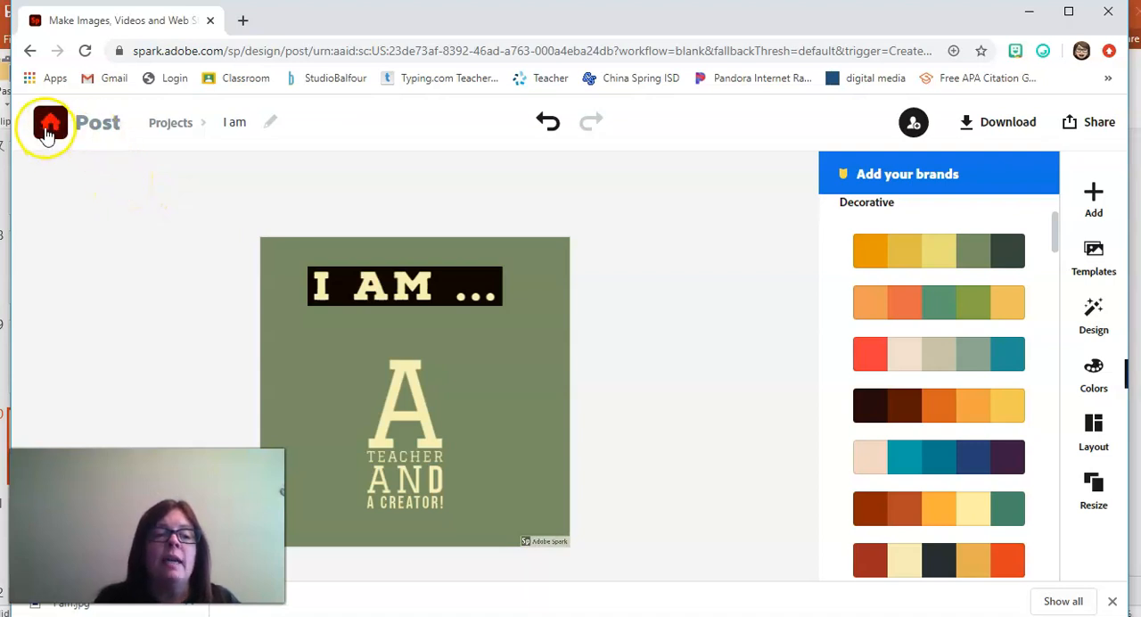
click(49, 122)
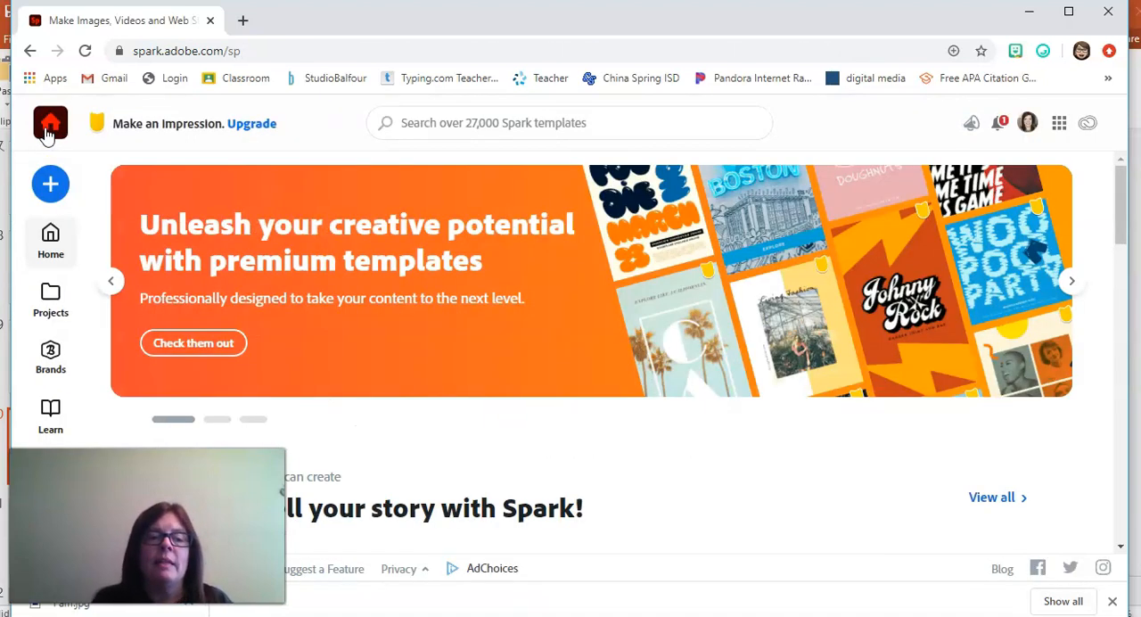
Step: Switch to PowerPoint and start the slide show from the "Challenge ONE" slide
click(754, 616)
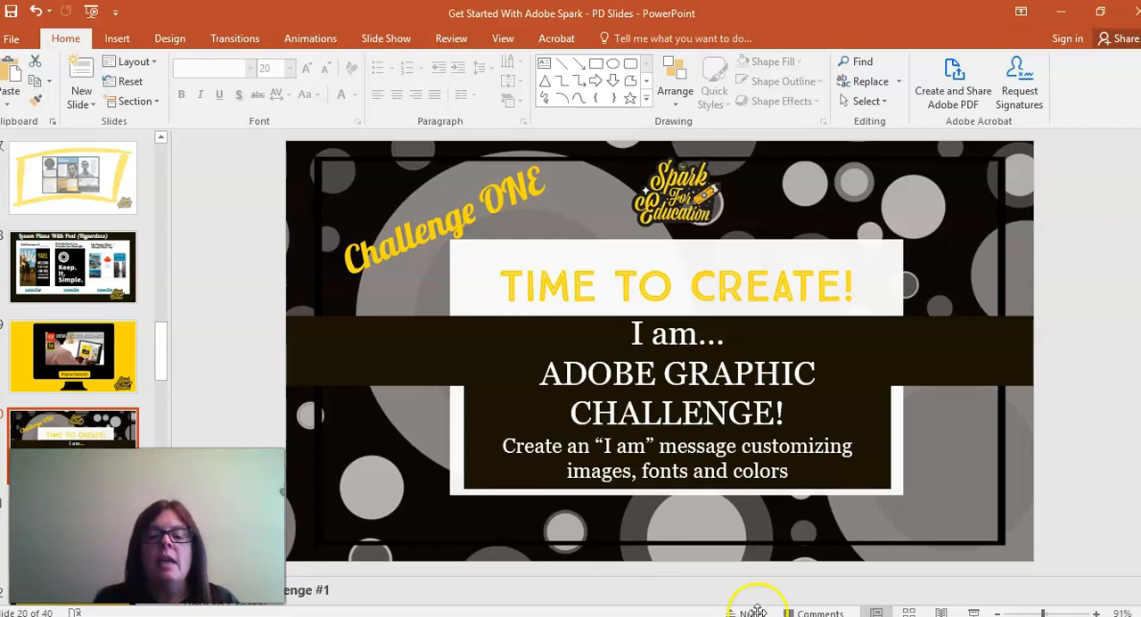
click(974, 613)
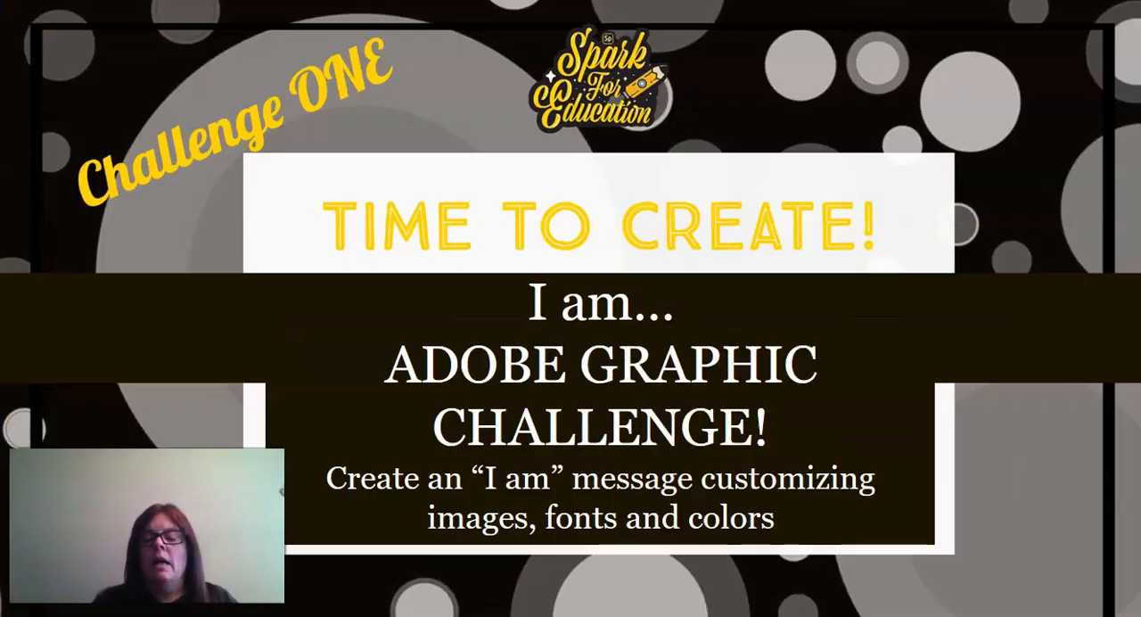
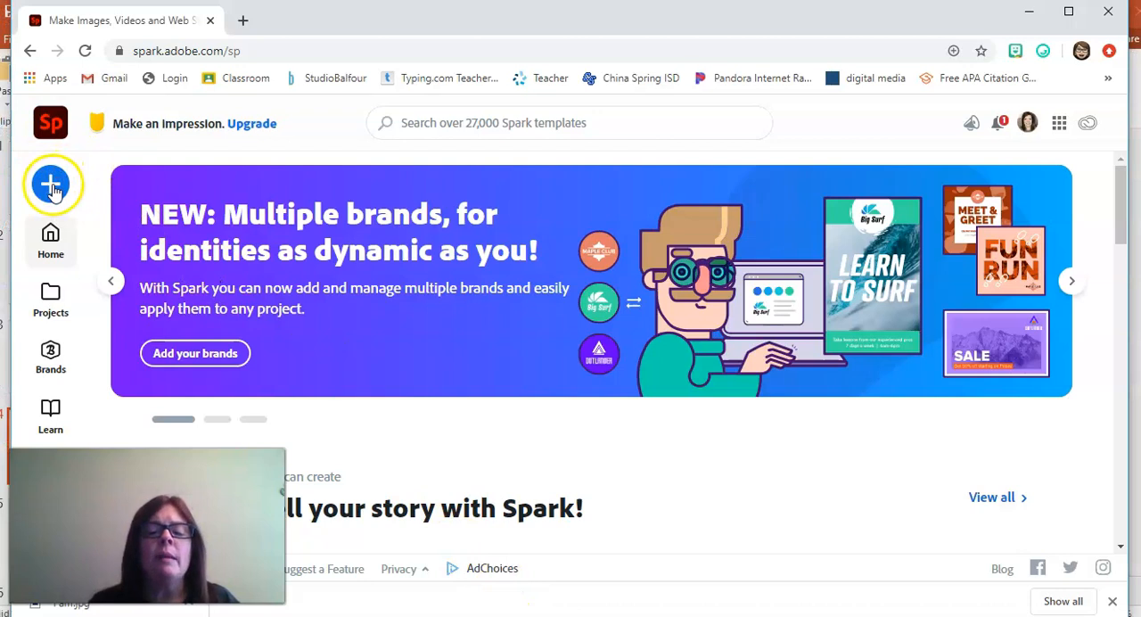
Step: Open the saved projects and locate the "I am" post among them
drag(1120, 217, 1124, 301)
click(42, 316)
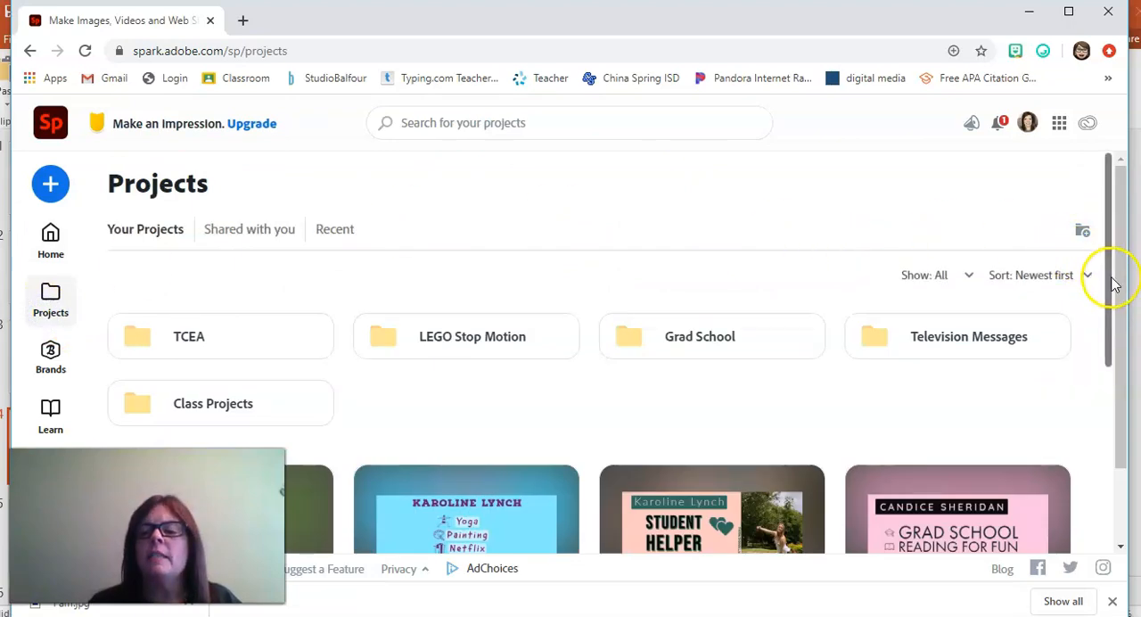
drag(1115, 288, 1124, 393)
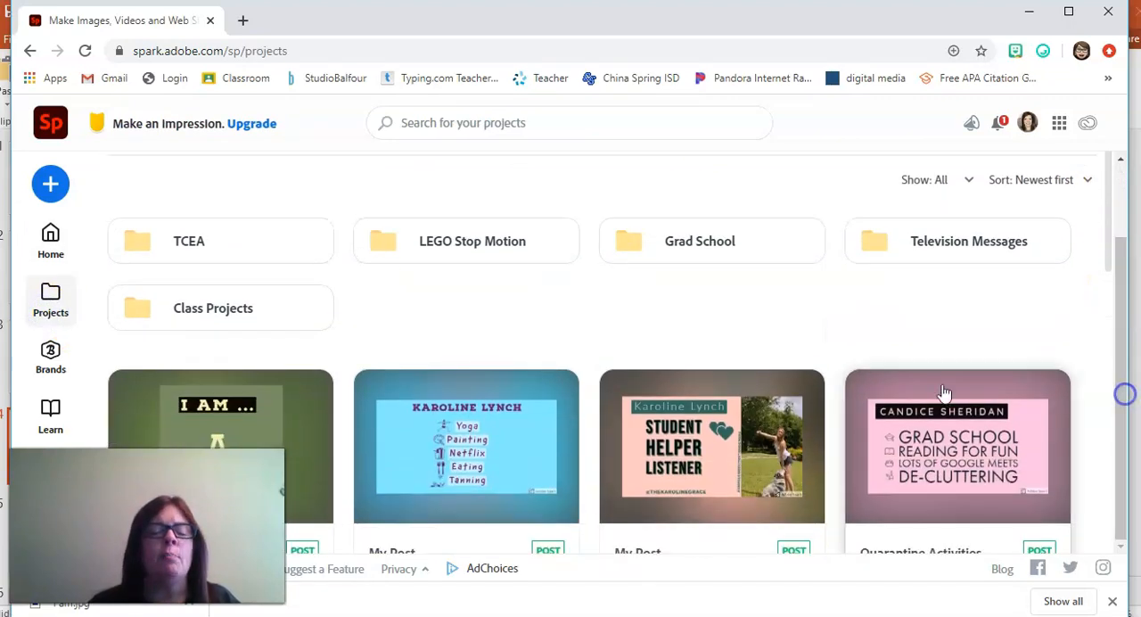
mouse_move(221, 407)
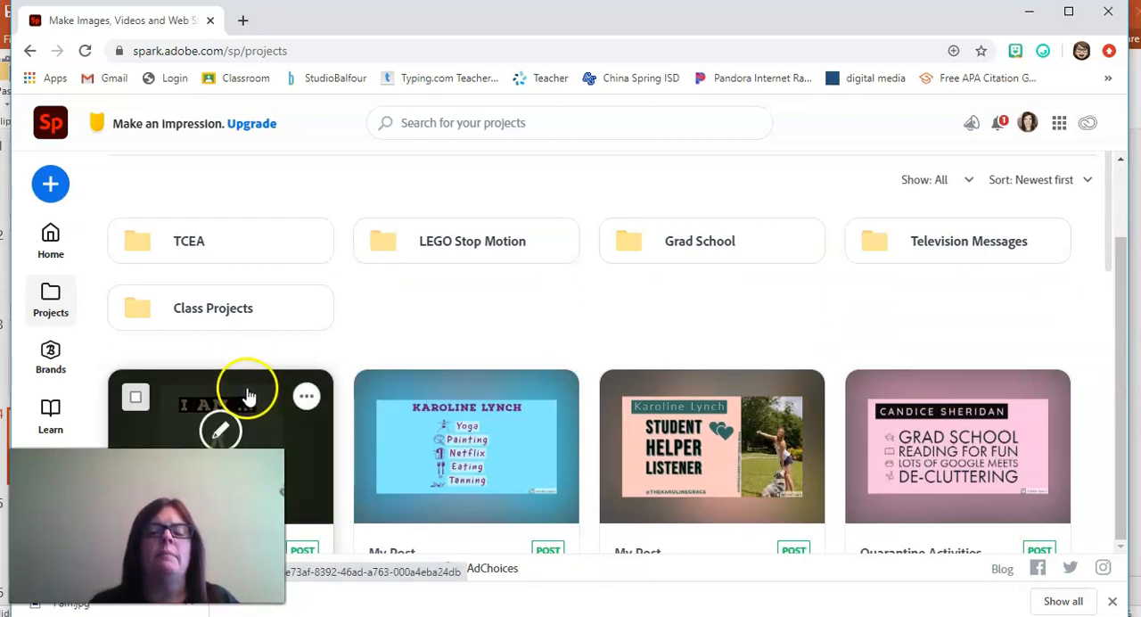
Step: Start a new video project, close the browser's downloads bar, and skip entering a story title
click(50, 182)
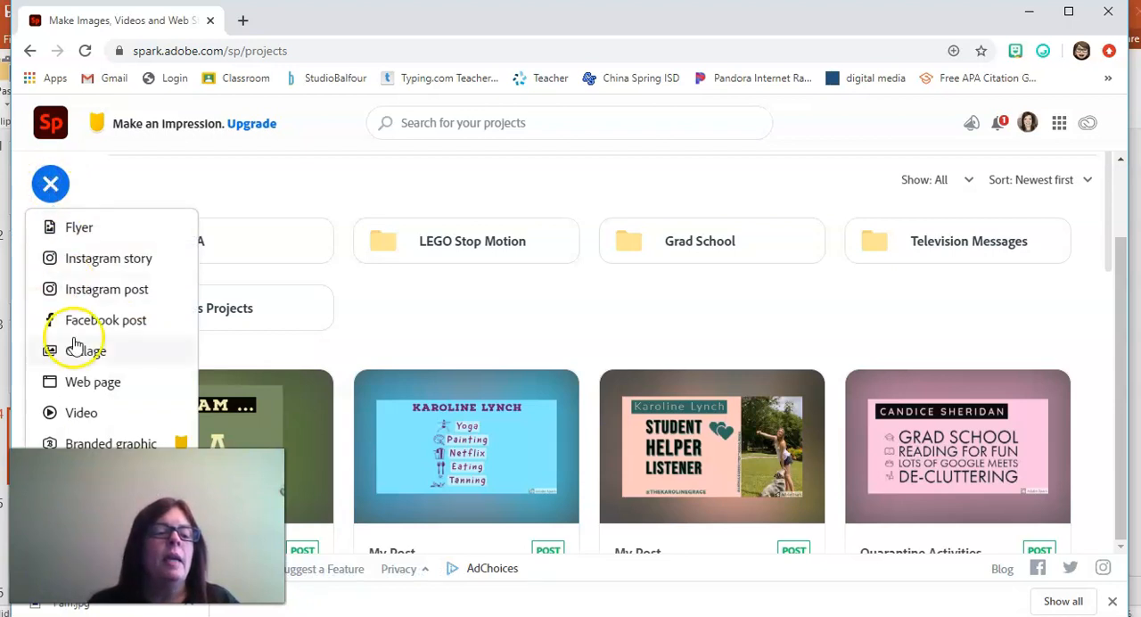
click(83, 414)
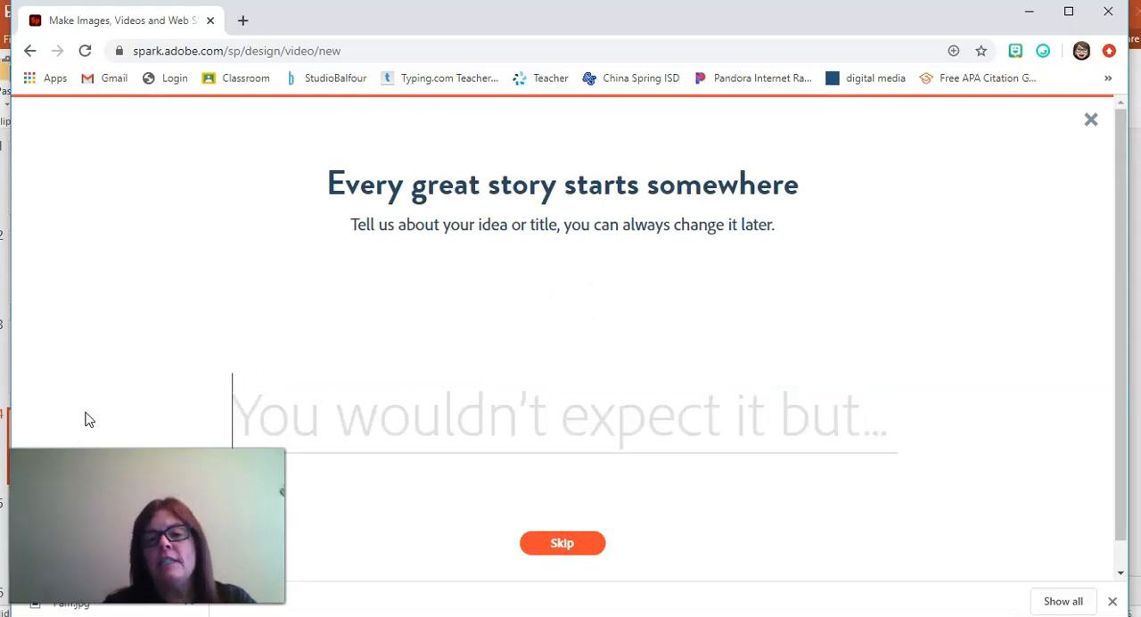
click(1114, 602)
click(584, 546)
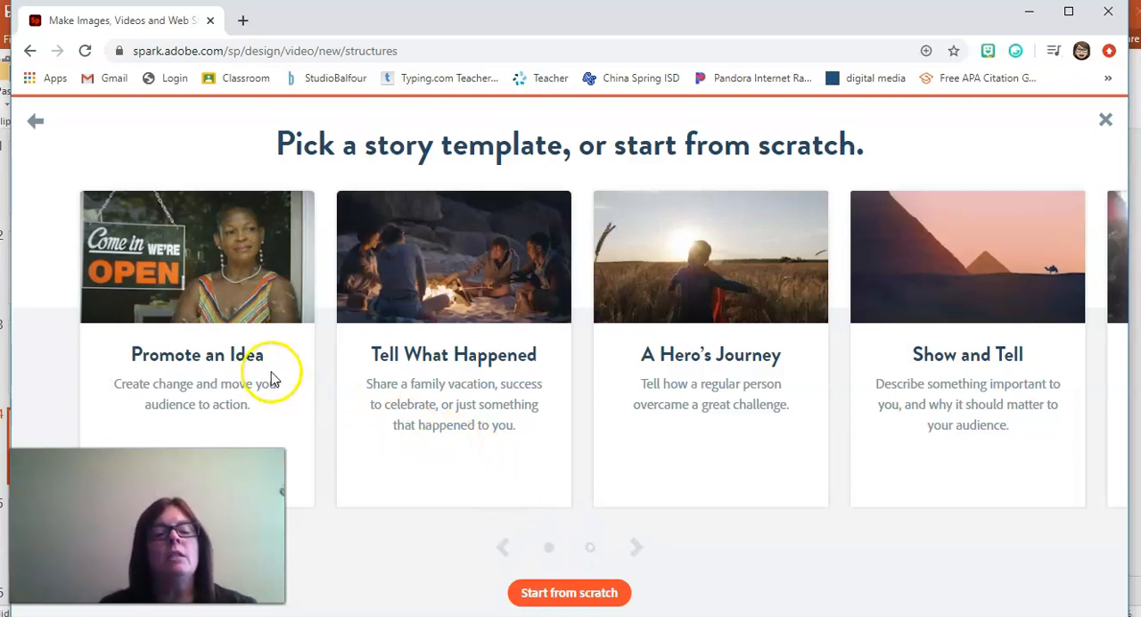
Step: Look through both pages of story templates, comparing their names and descriptions
mouse_move(374, 379)
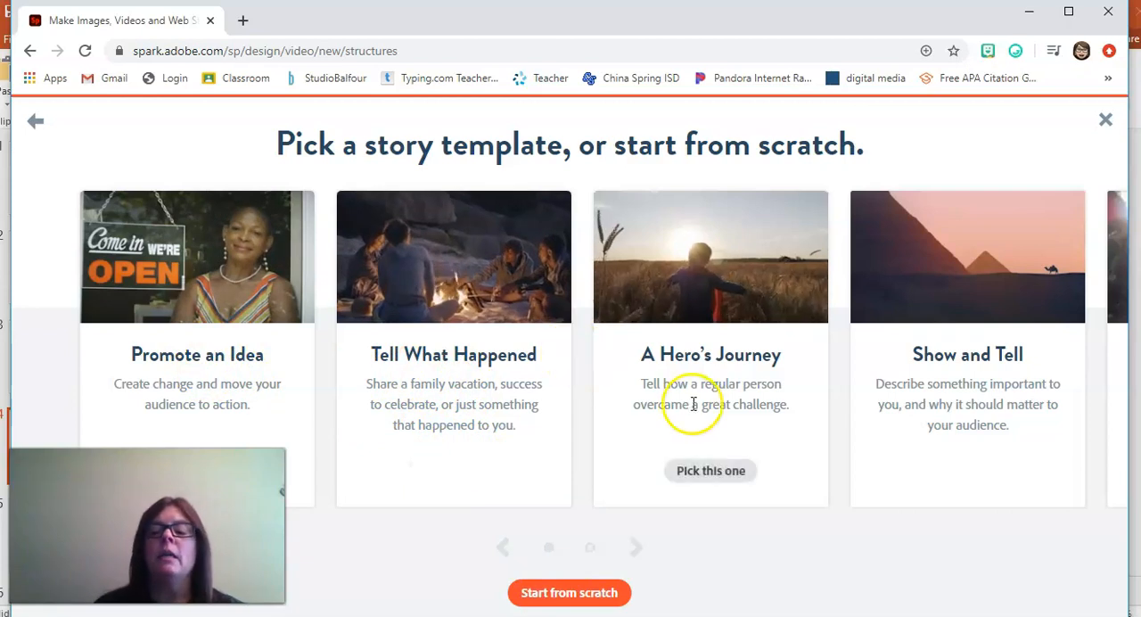
mouse_move(960, 395)
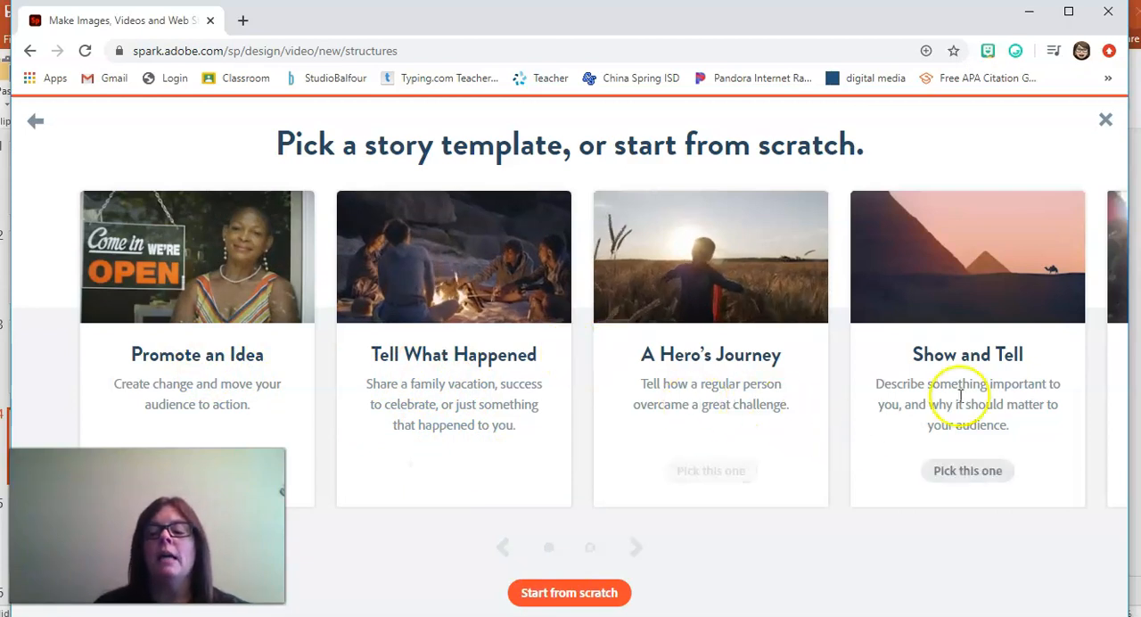
click(636, 551)
click(635, 550)
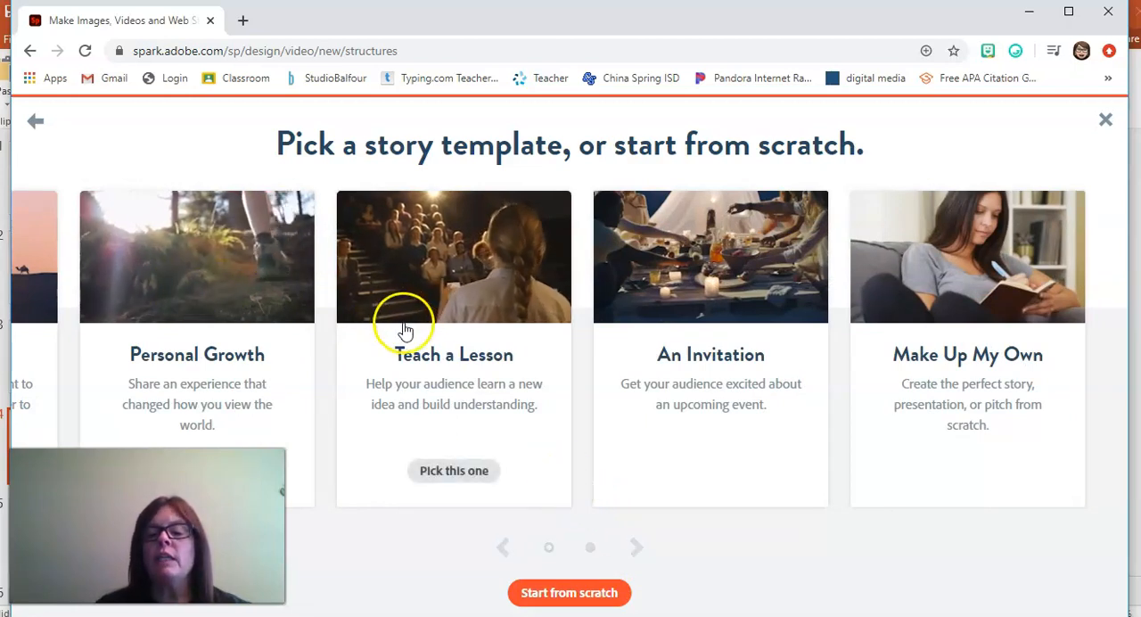
click(504, 548)
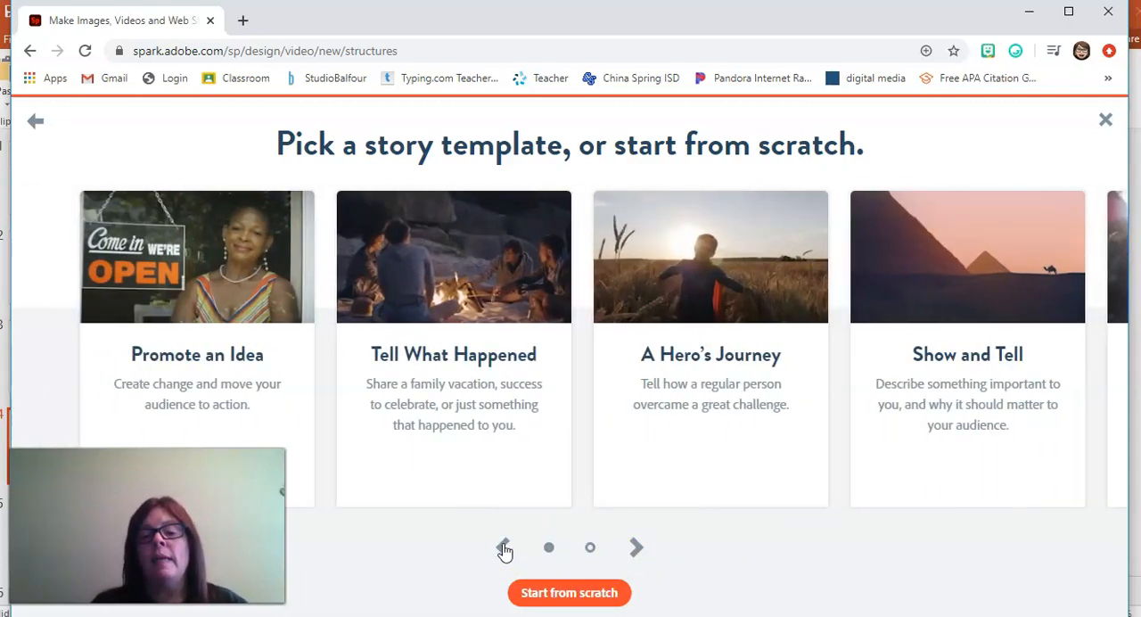
click(636, 548)
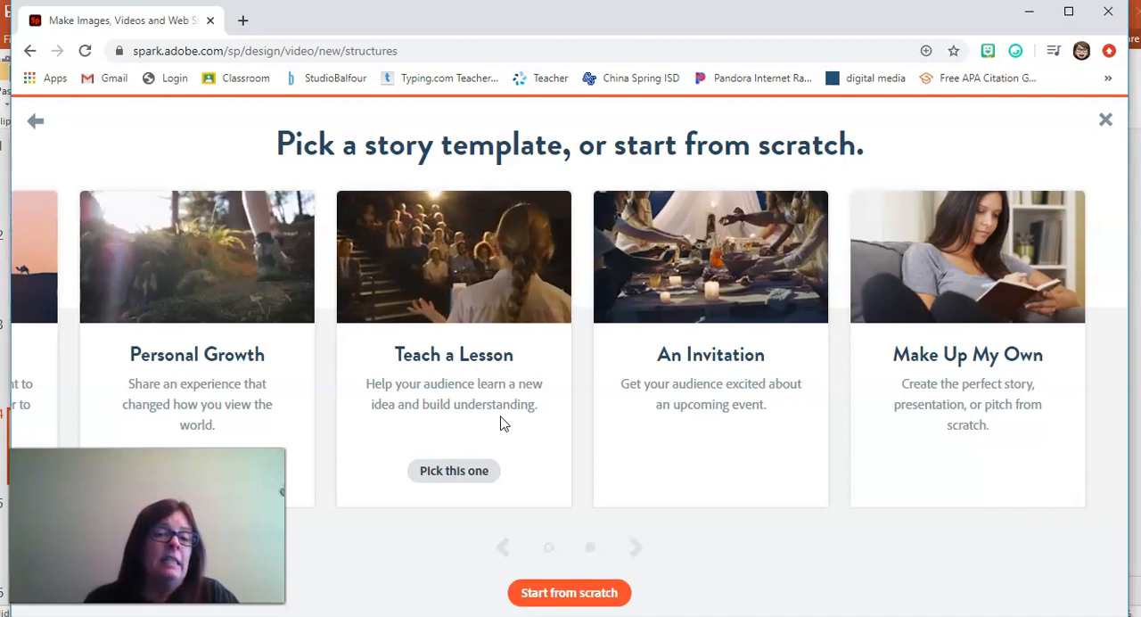
click(503, 551)
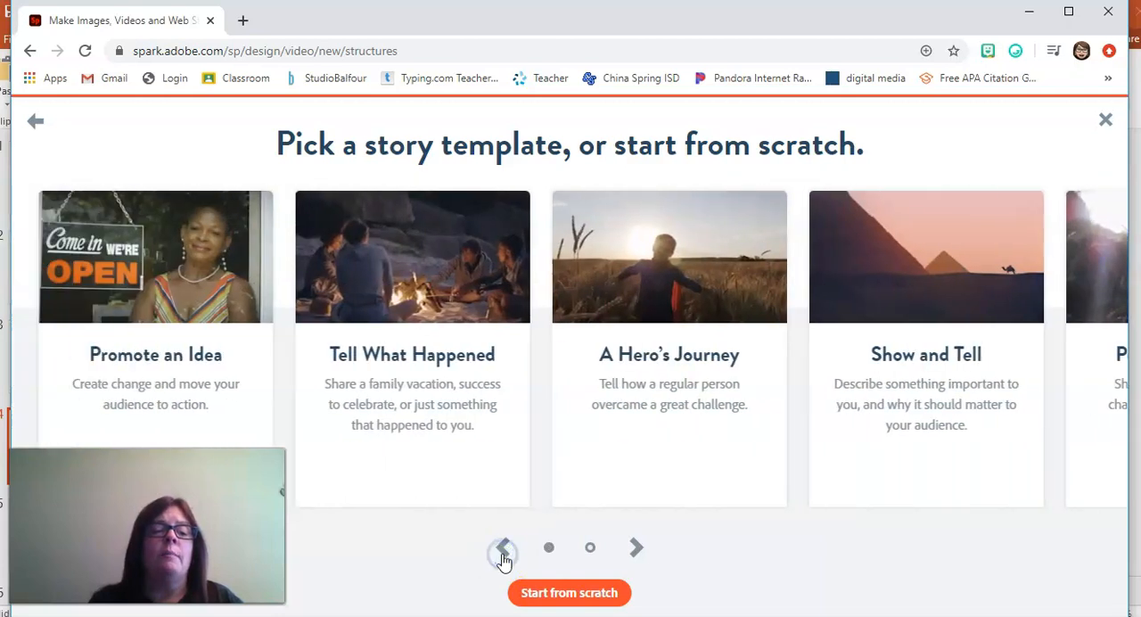
mouse_move(460, 492)
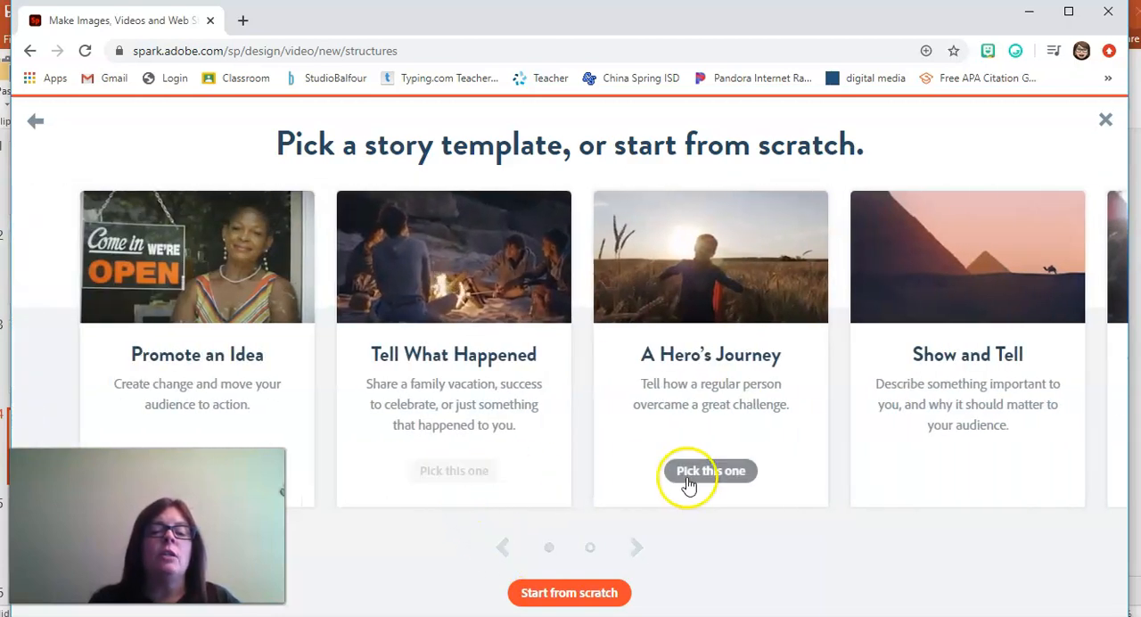
mouse_move(881, 458)
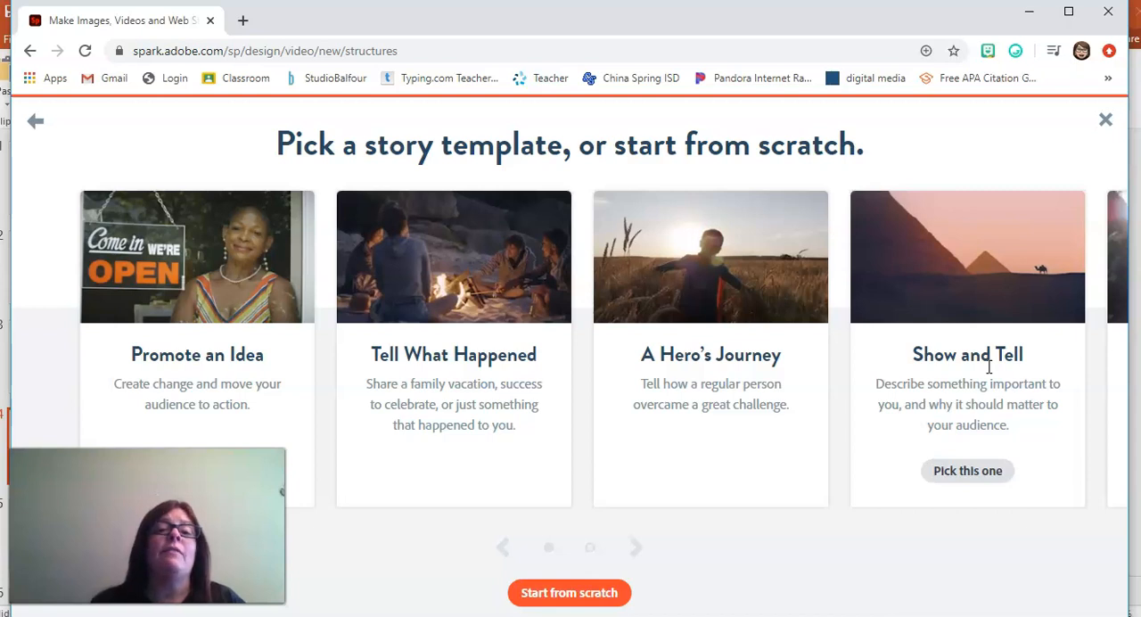
Step: Create the video from the "Show and Tell" story template and dismiss the quick tips tutorial
click(961, 473)
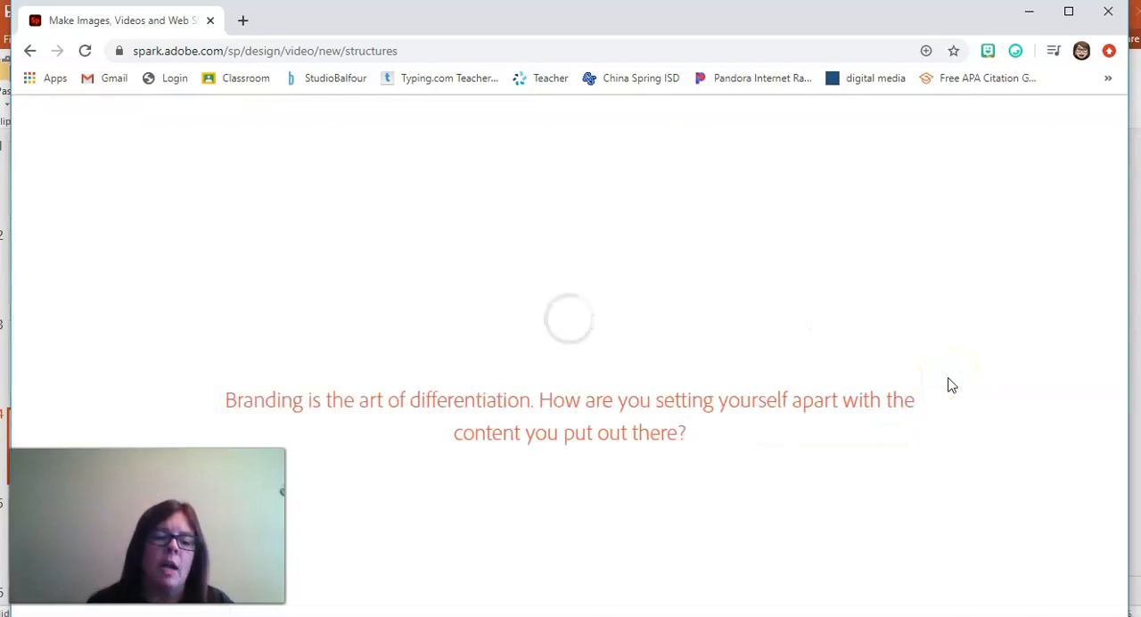
click(939, 365)
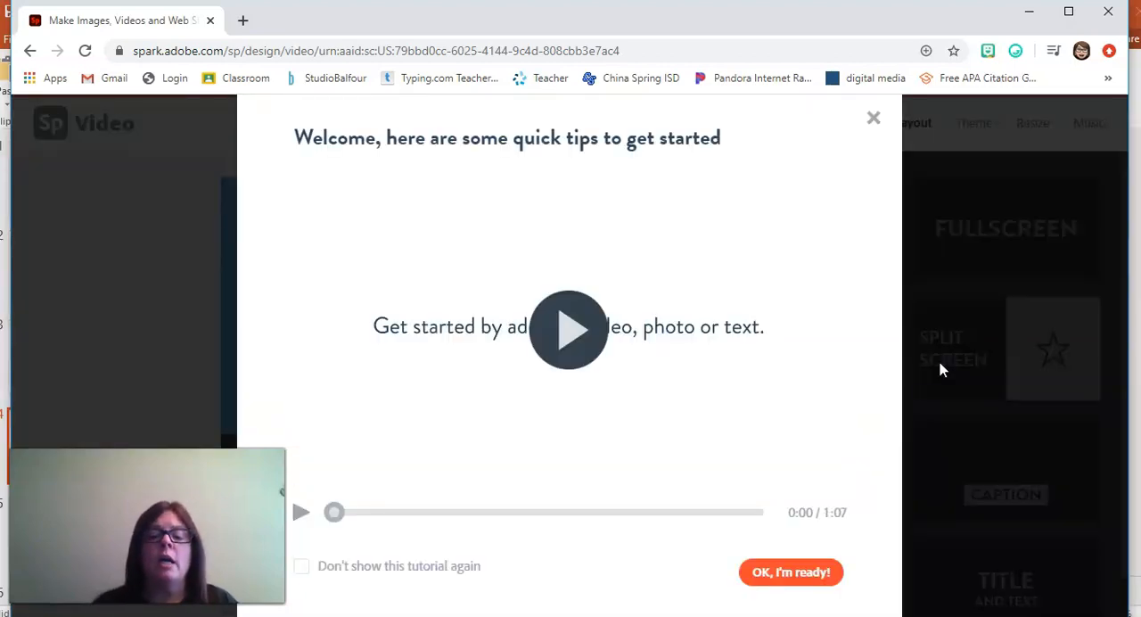
click(780, 581)
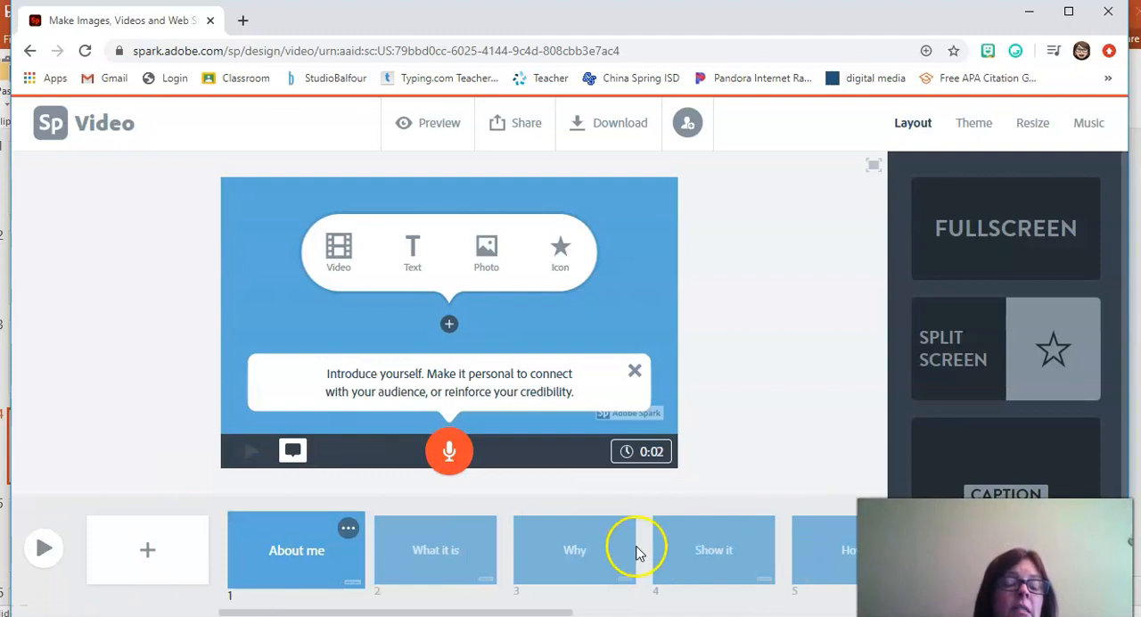
Step: Review the template's slides from "About me" through to the credits and outro, reading the prompts on the first four
click(272, 564)
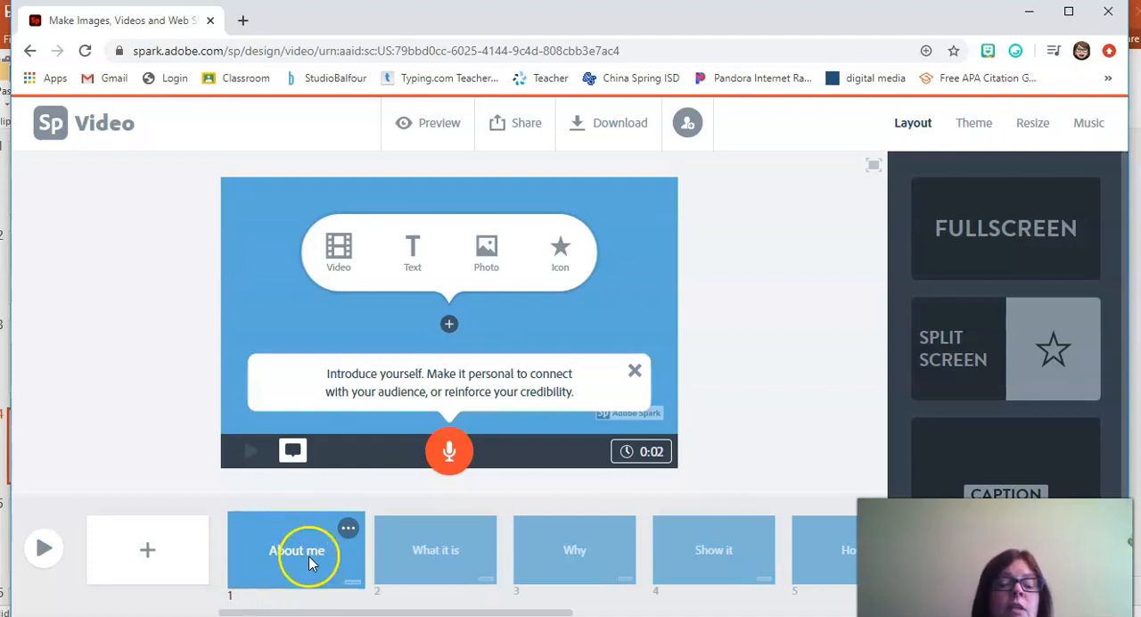
drag(337, 612, 372, 611)
click(361, 553)
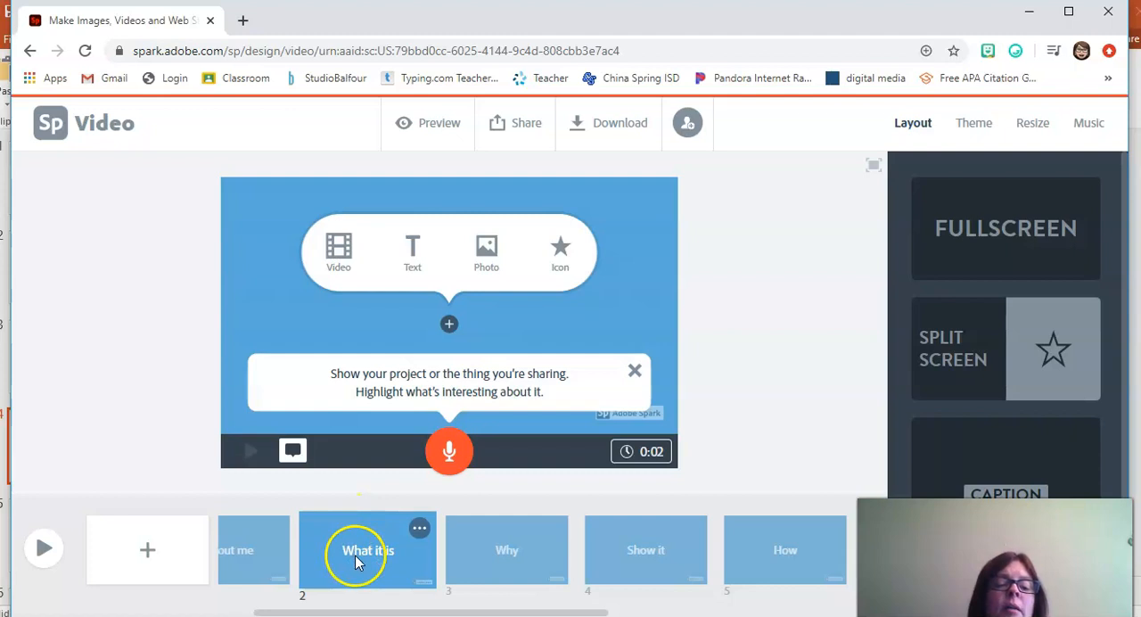
click(489, 550)
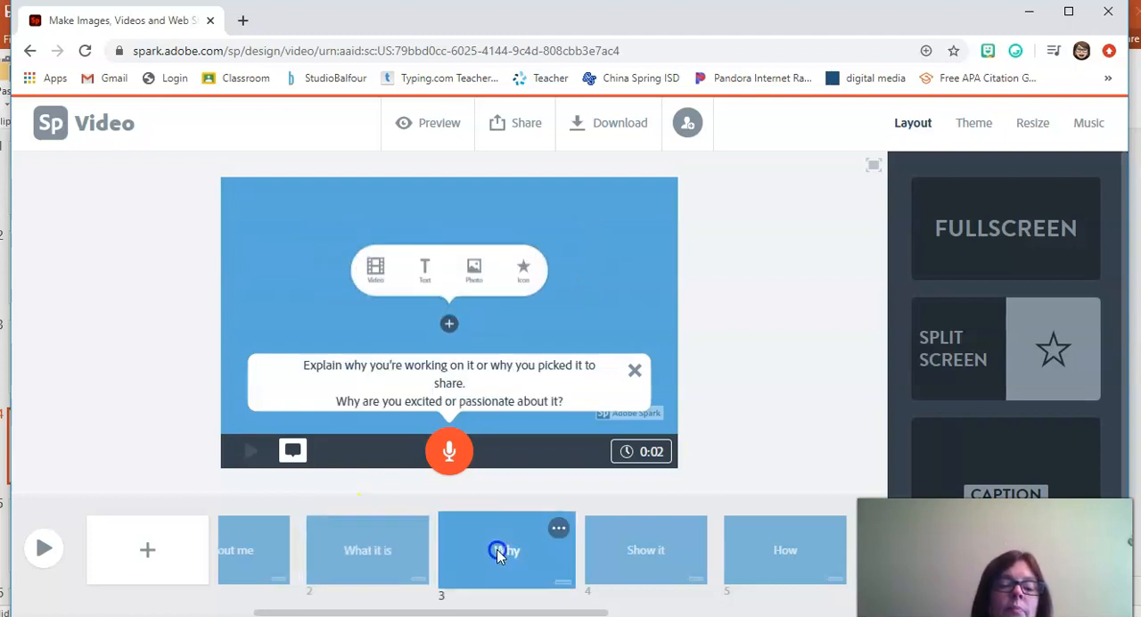
drag(506, 552, 500, 550)
click(613, 544)
click(407, 611)
drag(407, 611, 693, 613)
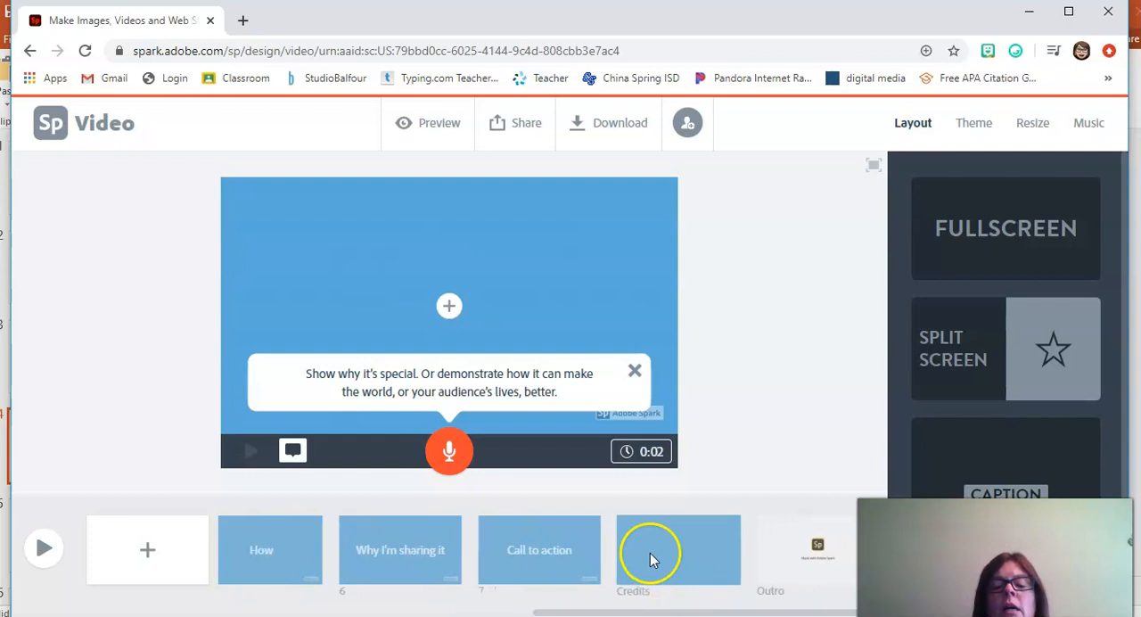
drag(549, 612, 153, 592)
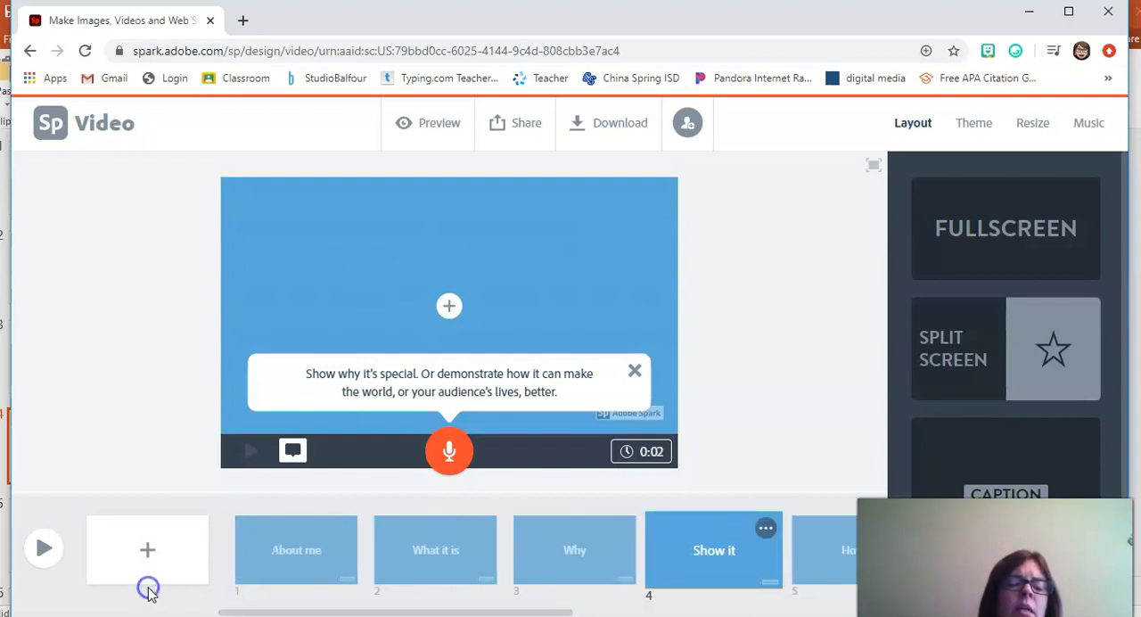
Step: Add the text "I am..." to the "About me" slide
click(318, 546)
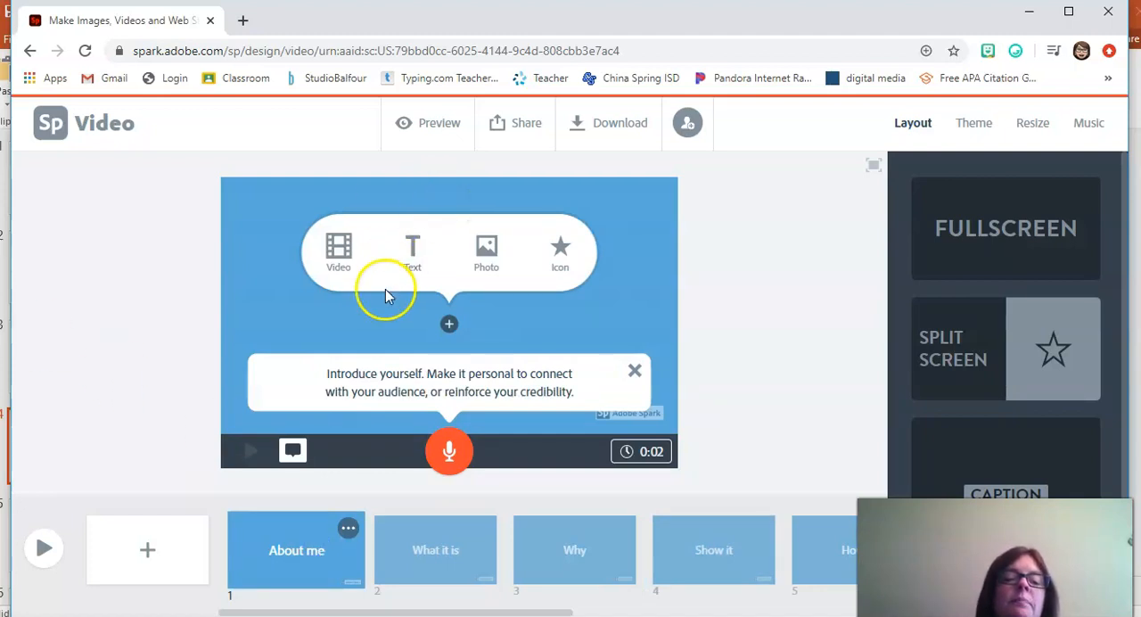
click(406, 271)
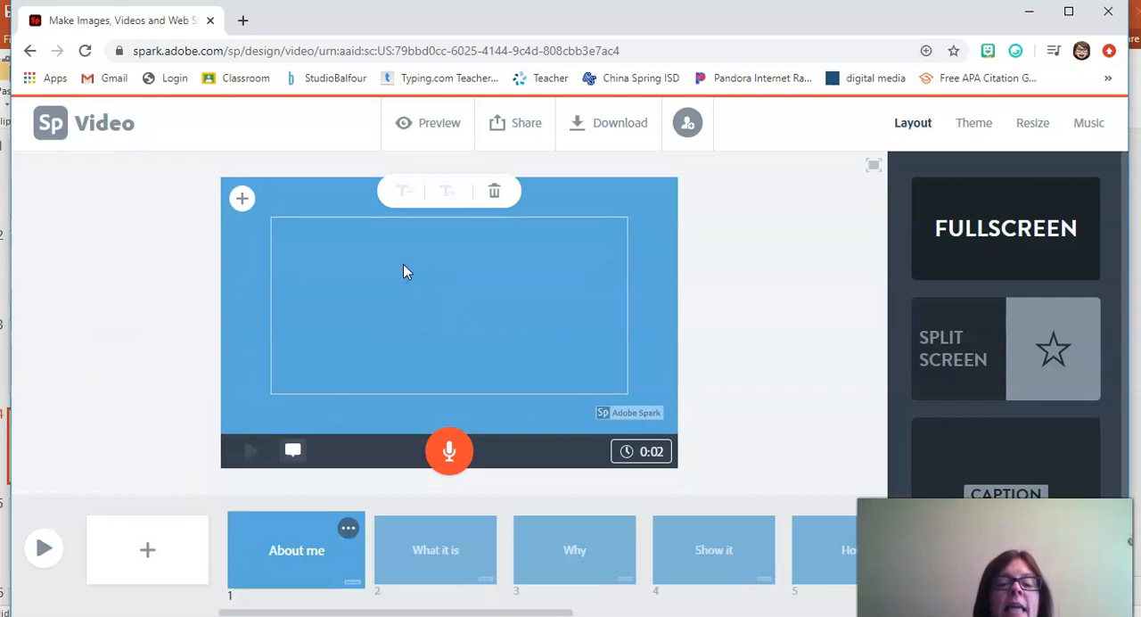
text(I a)
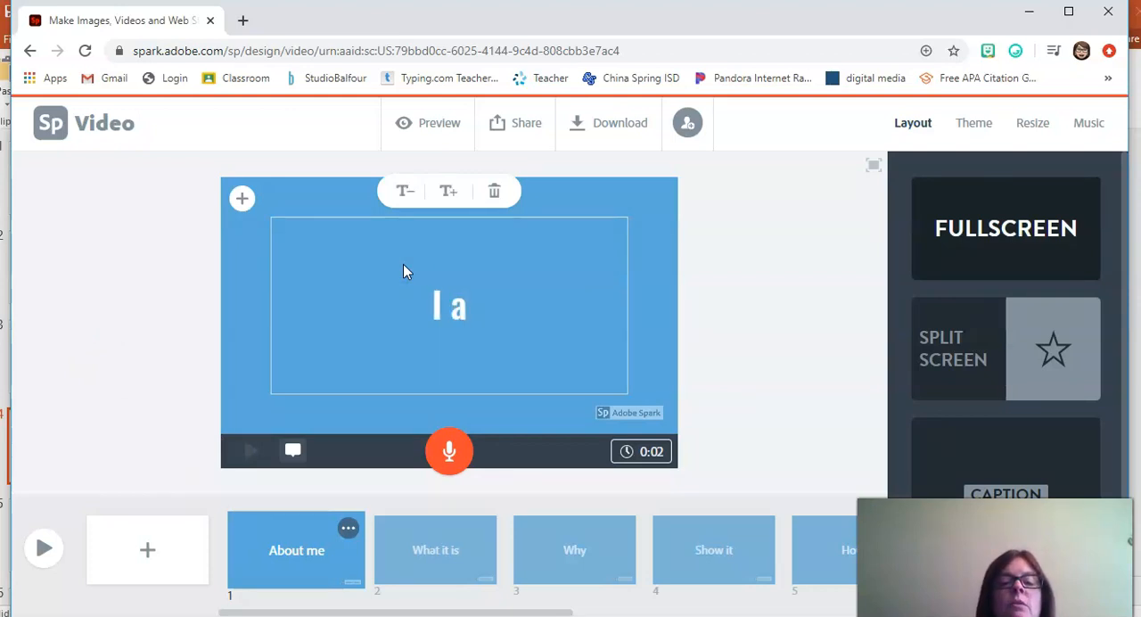
text(m.)
key(BackSpace)
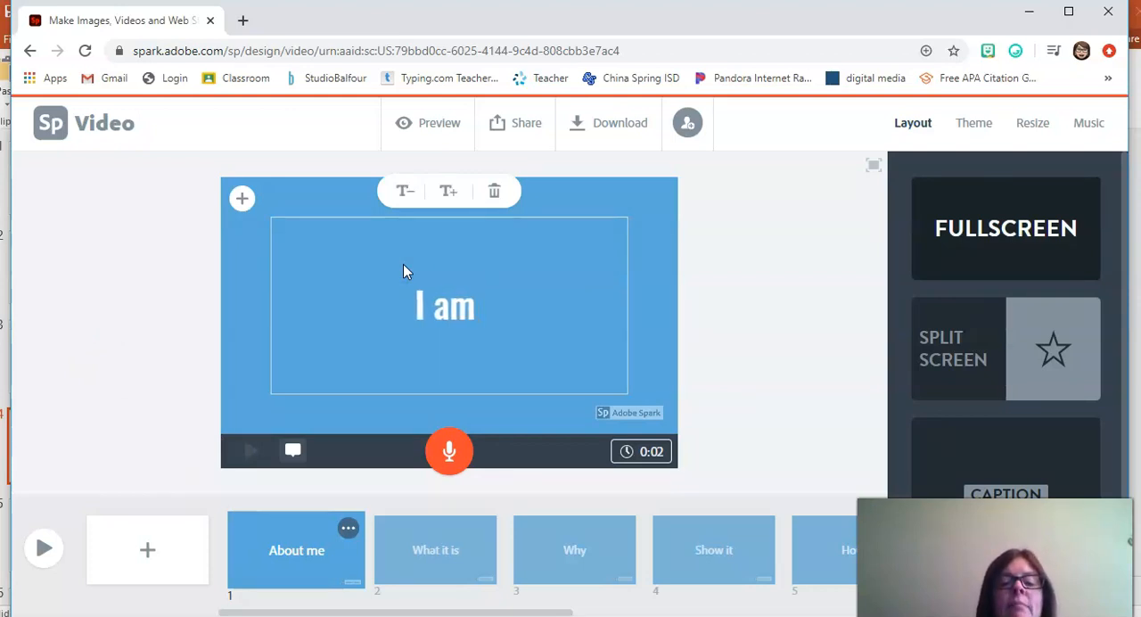
key(BackSpace)
text(...)
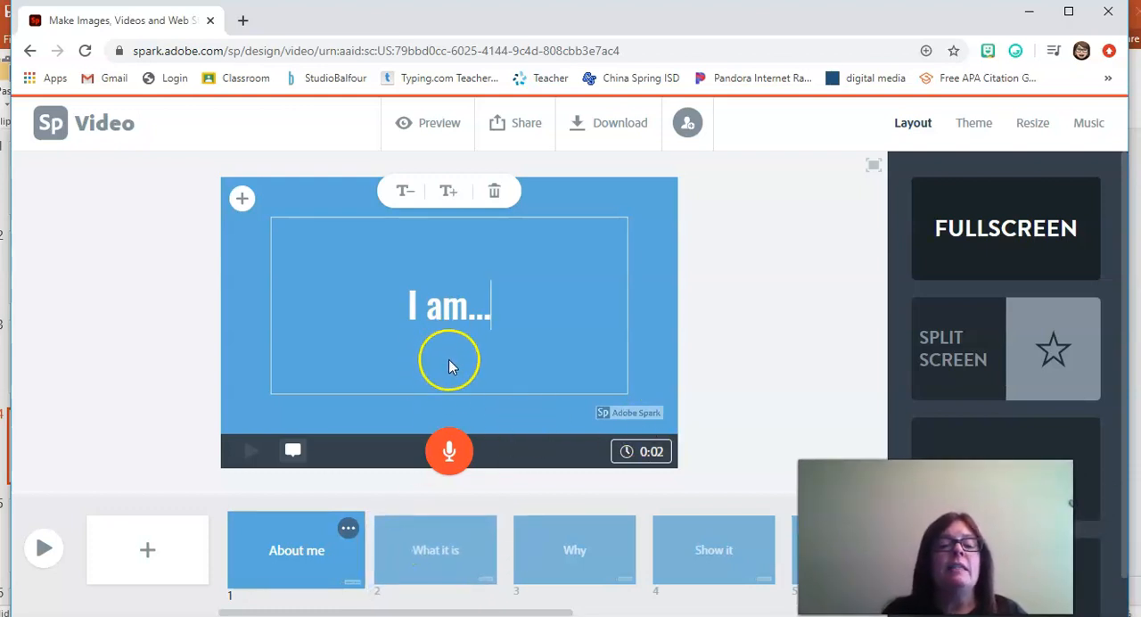
Step: Upload the "I am" image from the Downloads folder as the photo on the "What it is" slide
click(453, 554)
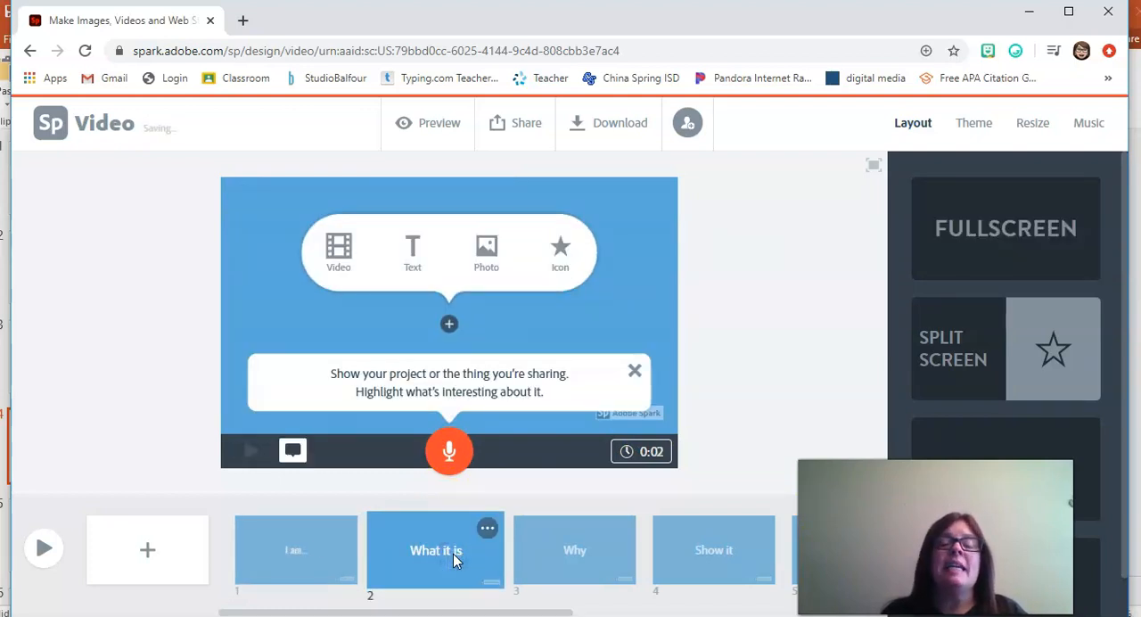
click(489, 265)
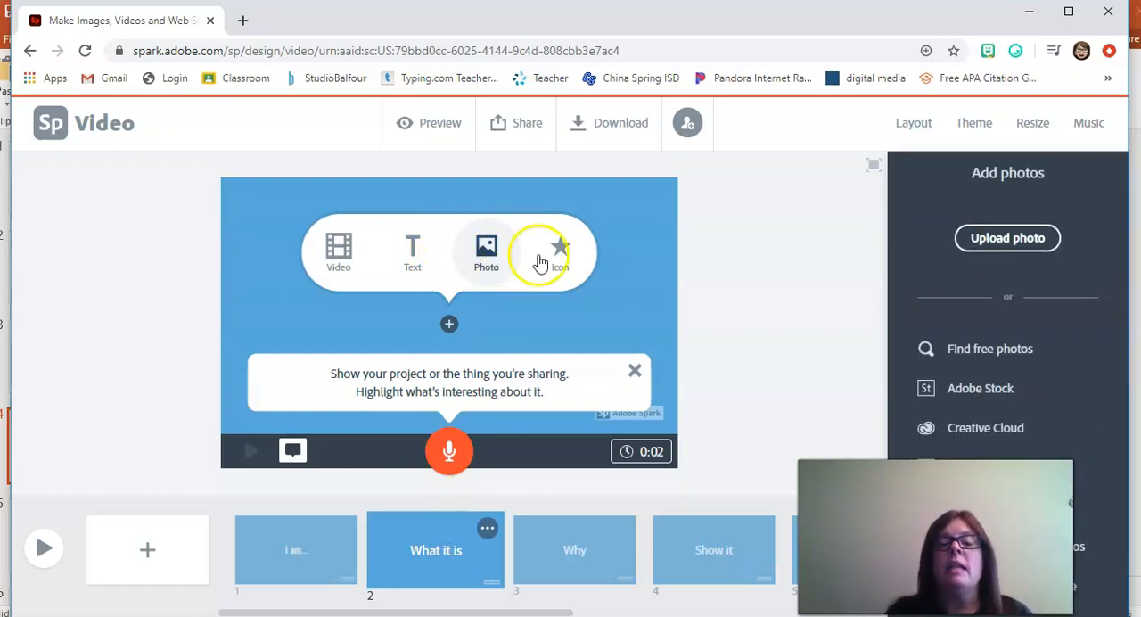
click(990, 246)
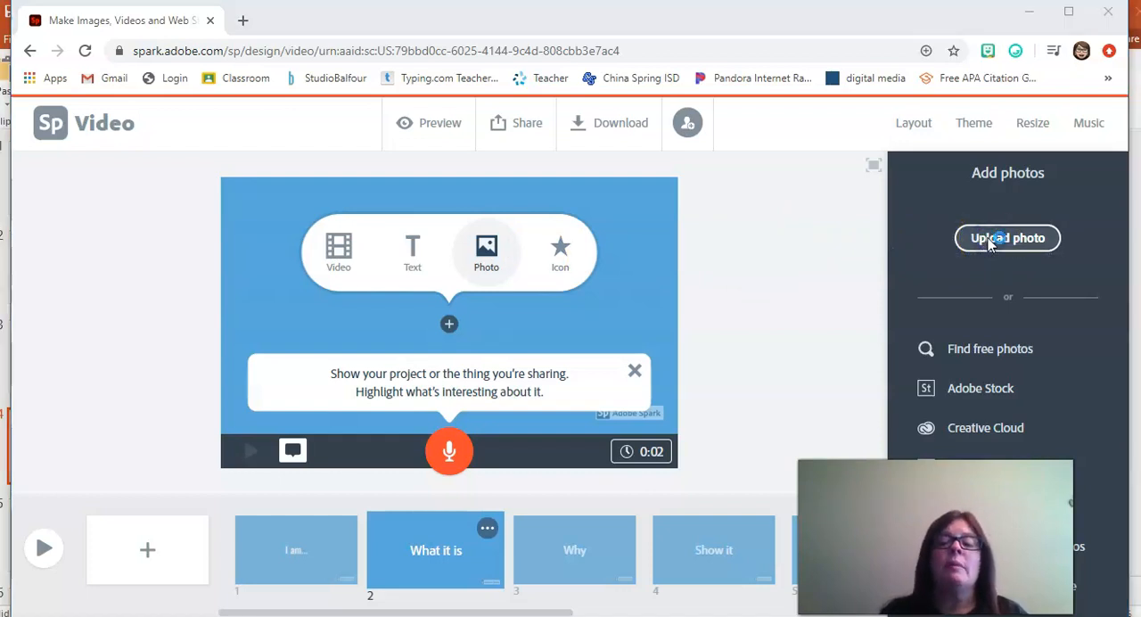
click(114, 126)
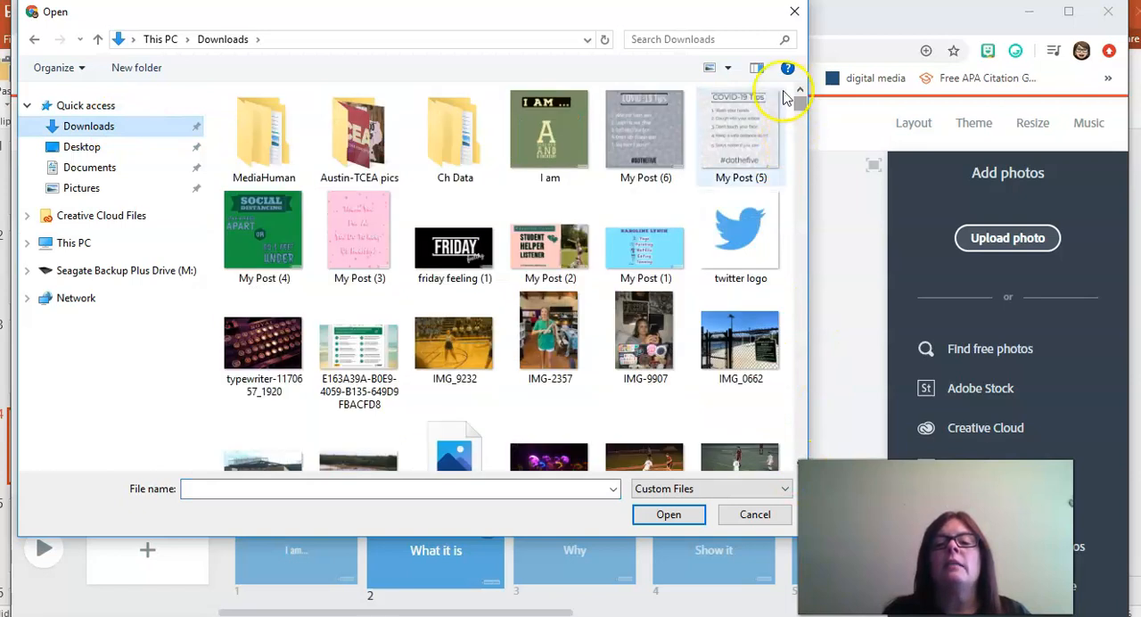
click(542, 132)
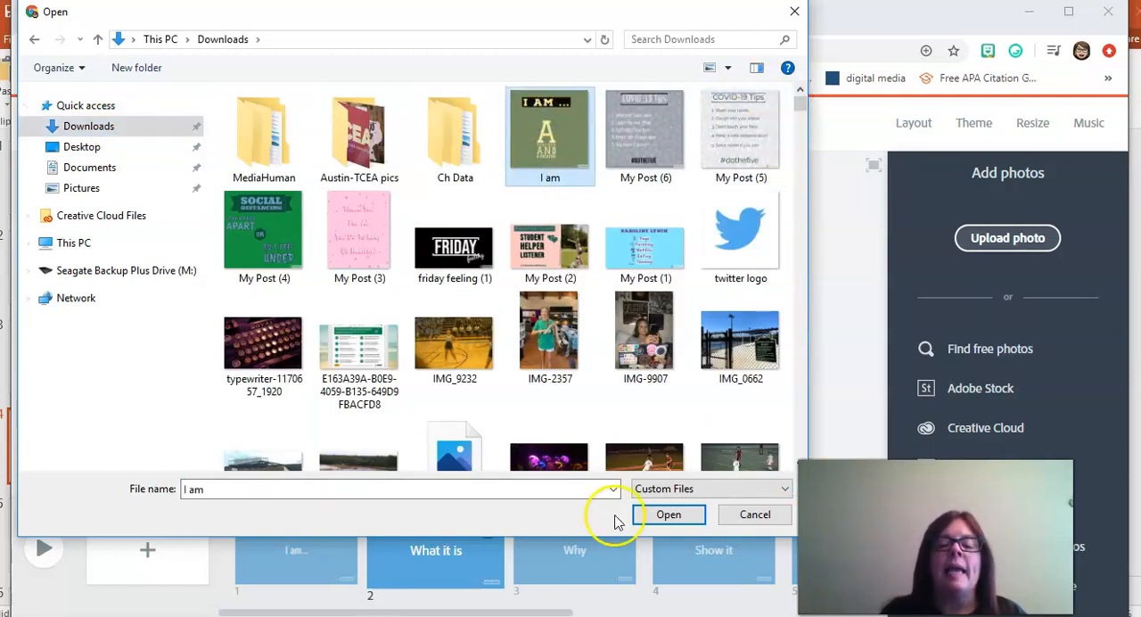
click(653, 517)
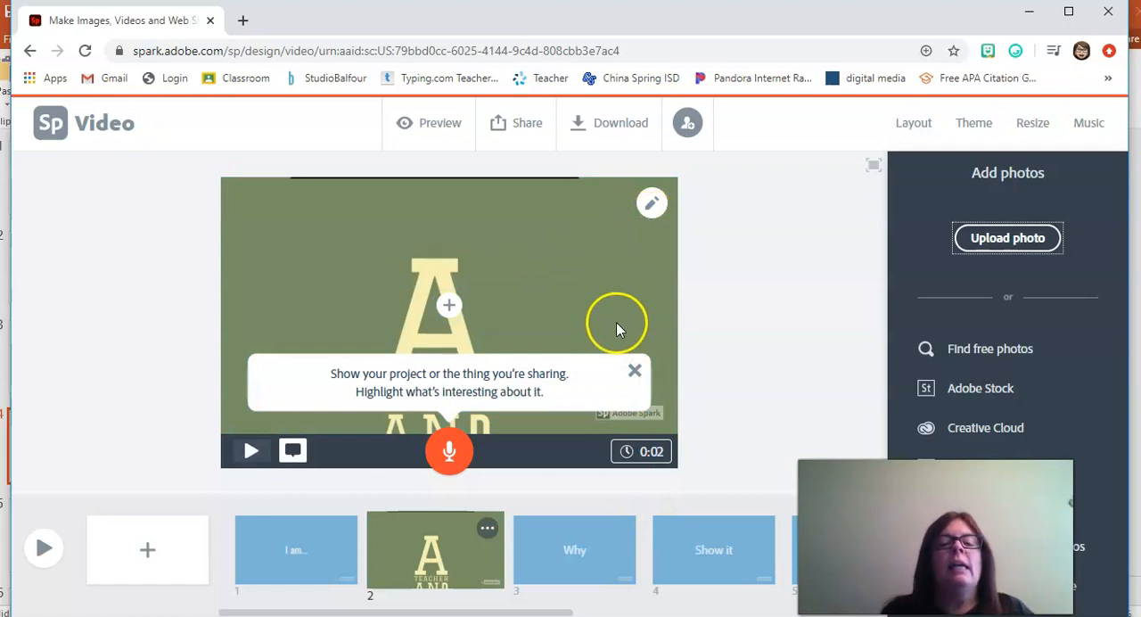
click(603, 269)
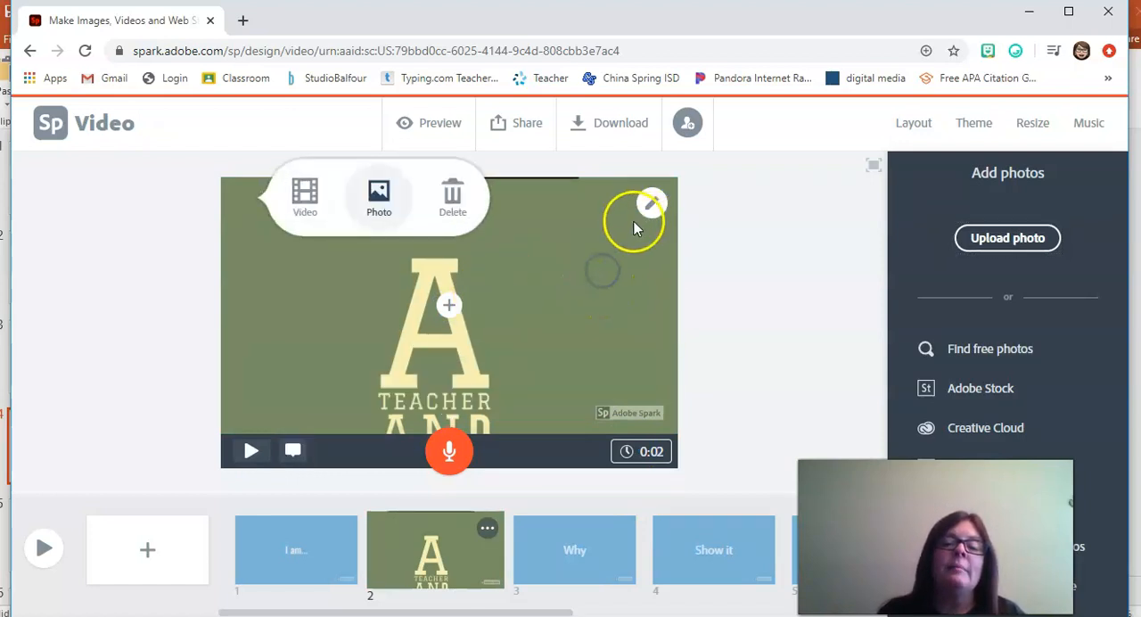
click(505, 330)
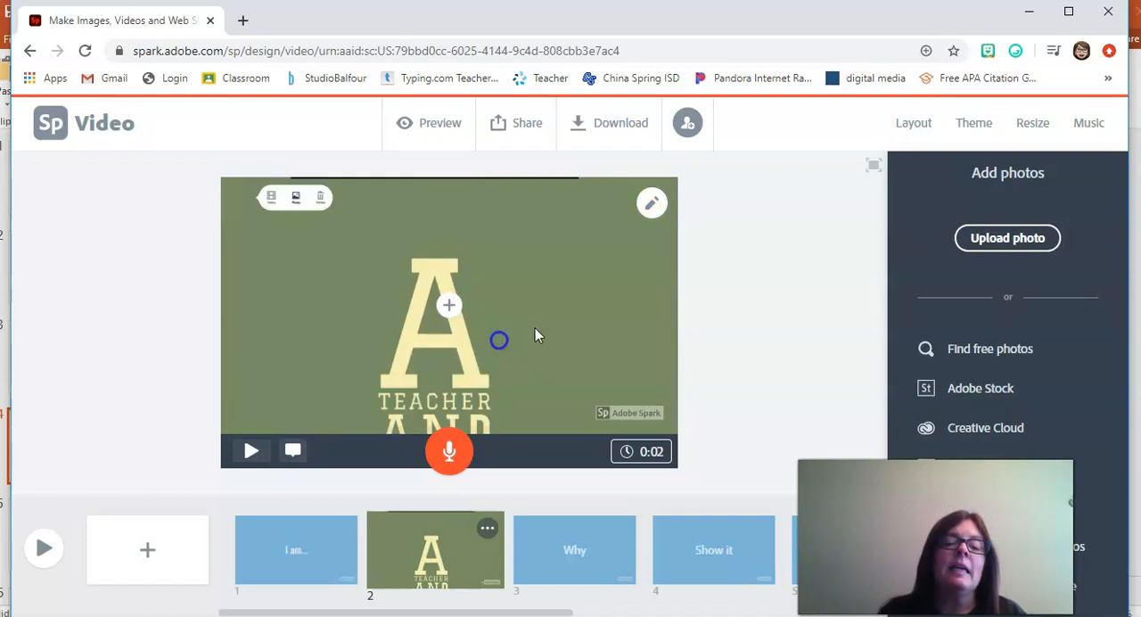
Step: Shrink the "I am" photo on slide 2 until the whole graphic down to "a creator!" fits in the frame
click(590, 287)
click(650, 203)
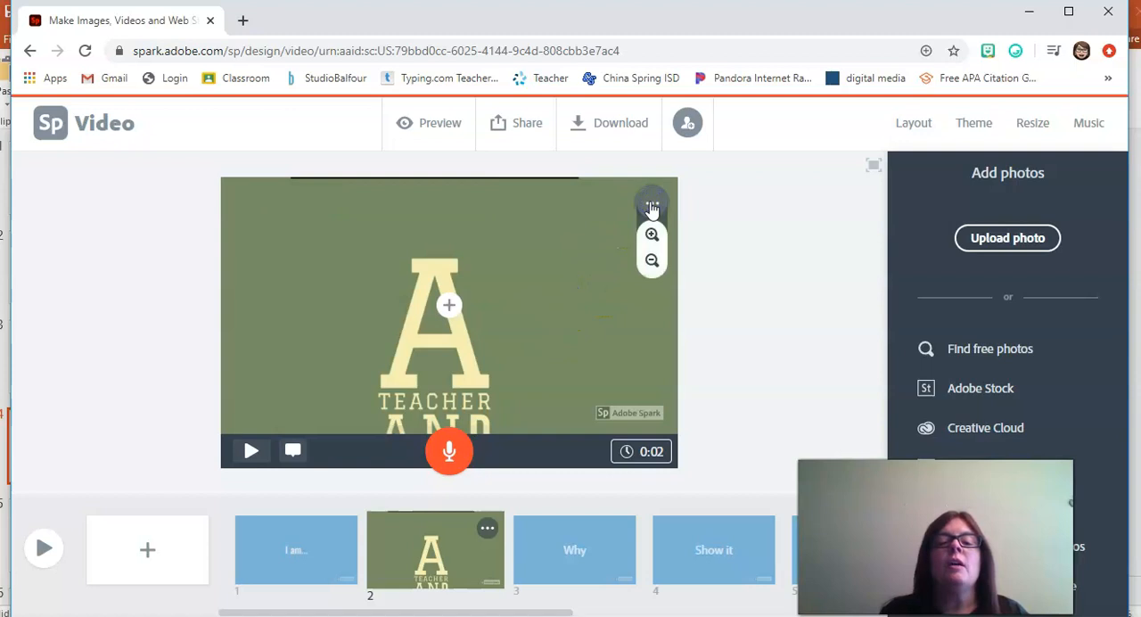
drag(628, 204, 626, 211)
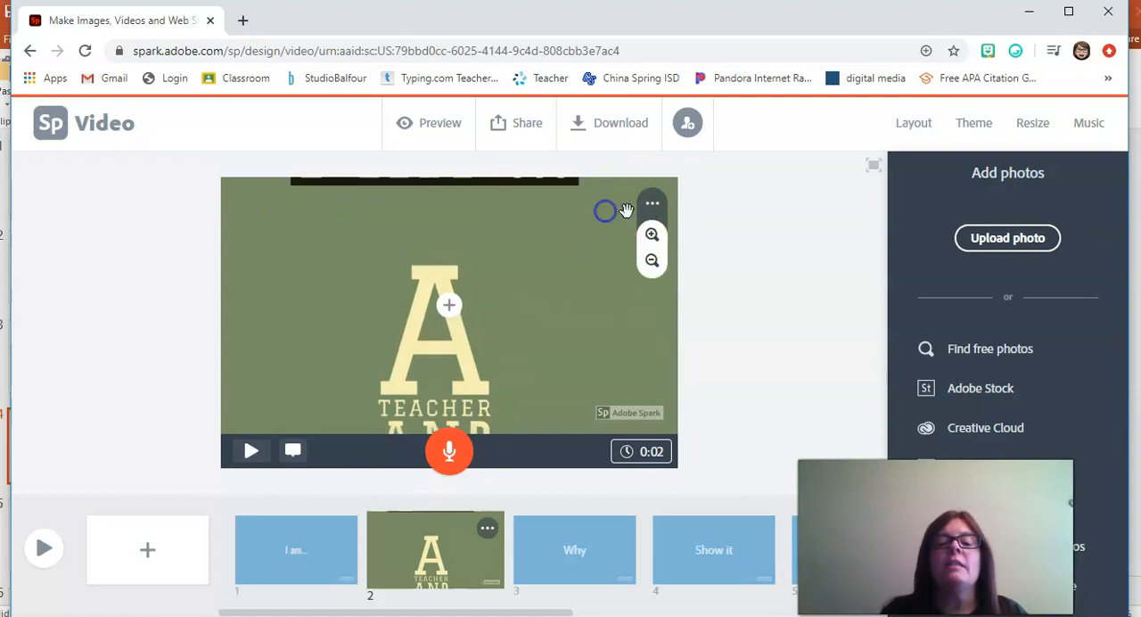
click(653, 264)
click(652, 264)
click(652, 264)
click(652, 264)
click(653, 264)
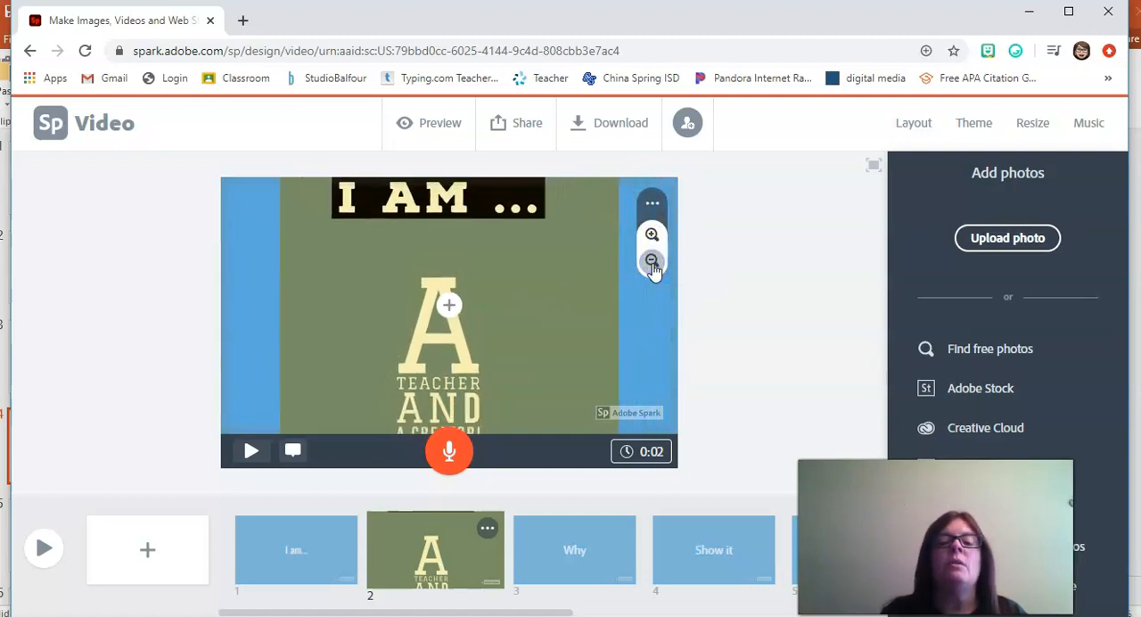
click(652, 264)
click(652, 264)
click(653, 264)
click(653, 264)
click(653, 264)
click(652, 264)
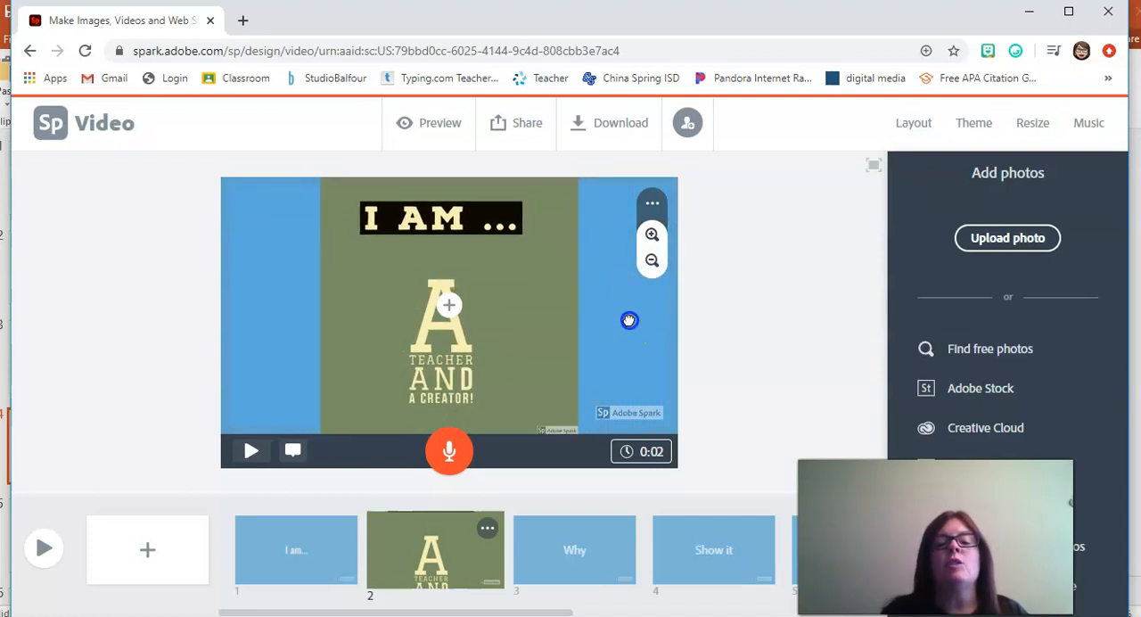
click(731, 382)
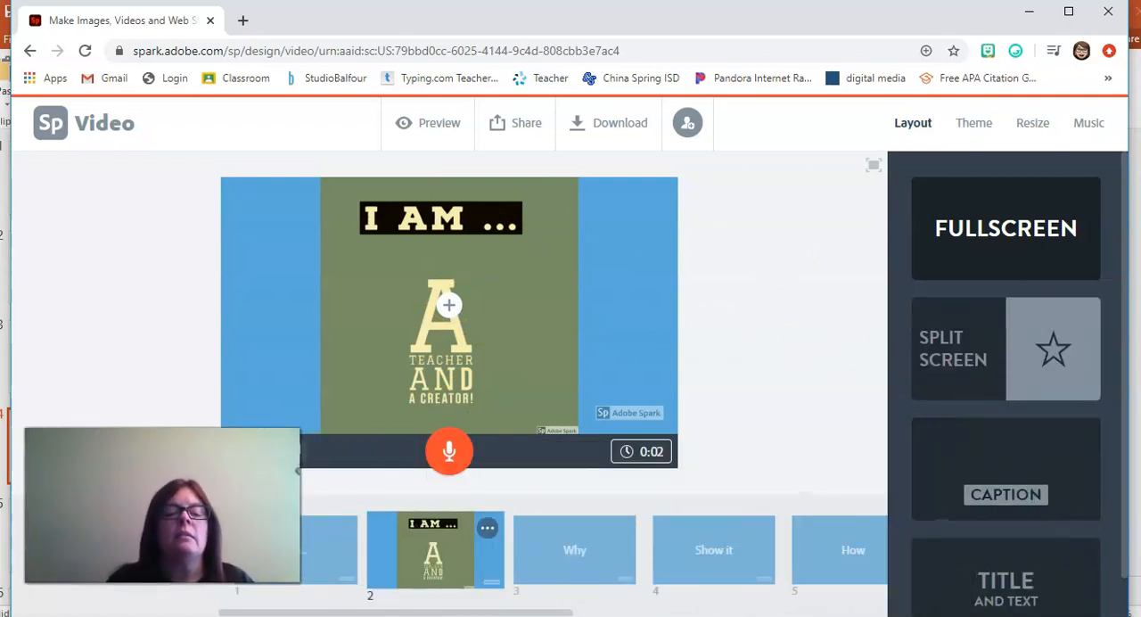
Step: Switch slide 2 to the Split Screen layout and enlarge the "I am" photo to fill the height of its half
click(977, 378)
click(654, 356)
click(347, 328)
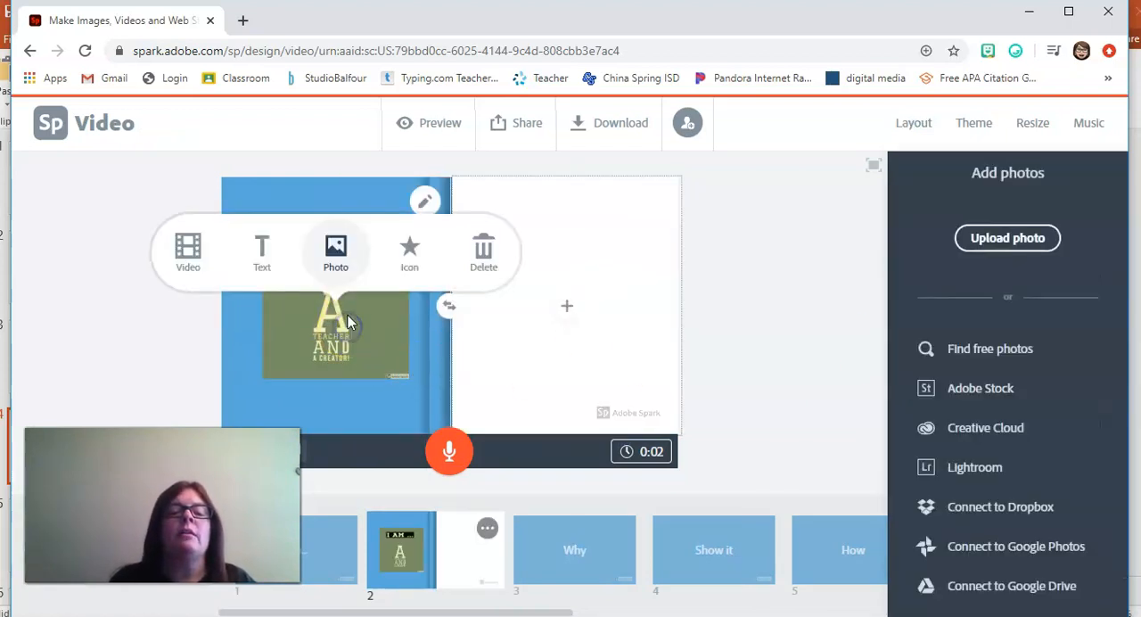
click(428, 198)
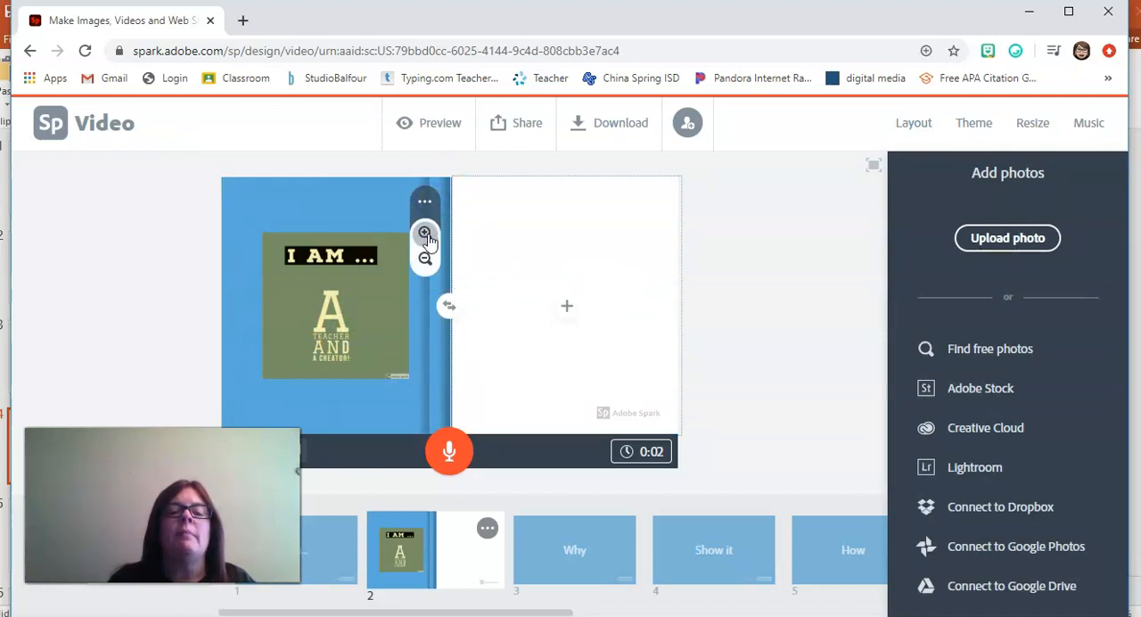
click(425, 232)
click(425, 232)
click(425, 233)
click(425, 232)
click(425, 234)
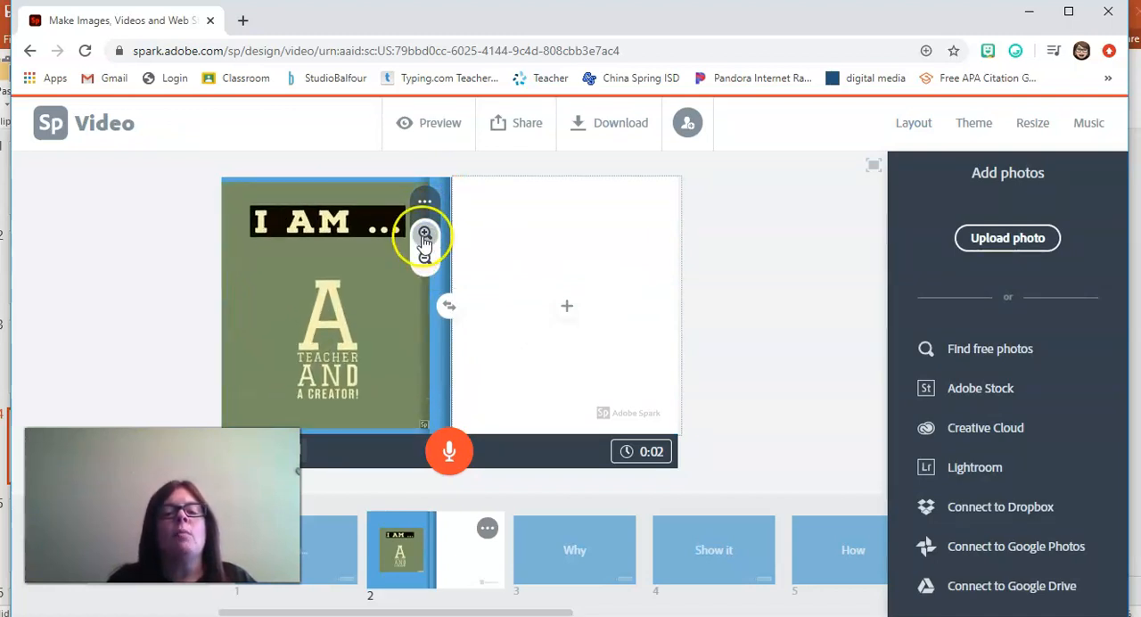
click(425, 236)
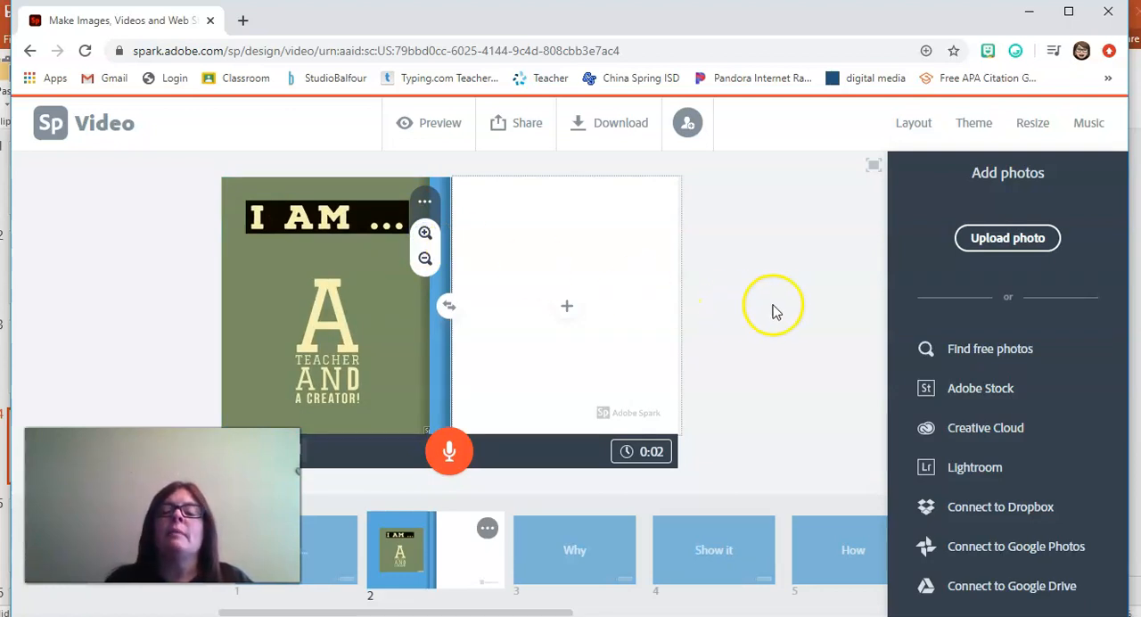
click(815, 242)
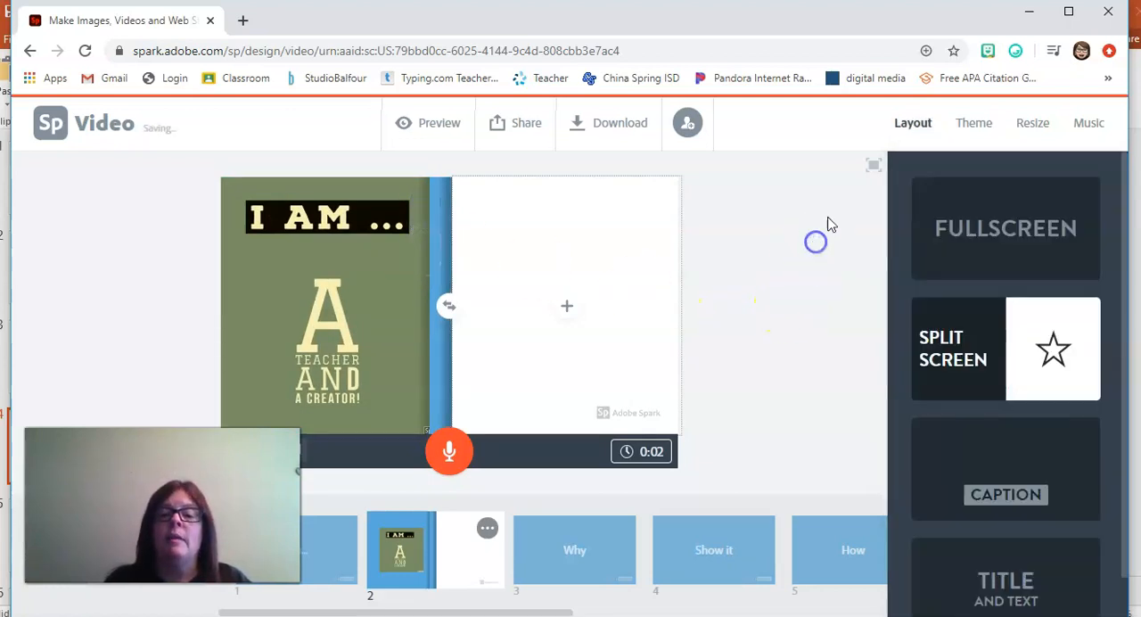
Step: Try the green variation of the Tidal theme, and apply the Sage theme to the video
click(974, 123)
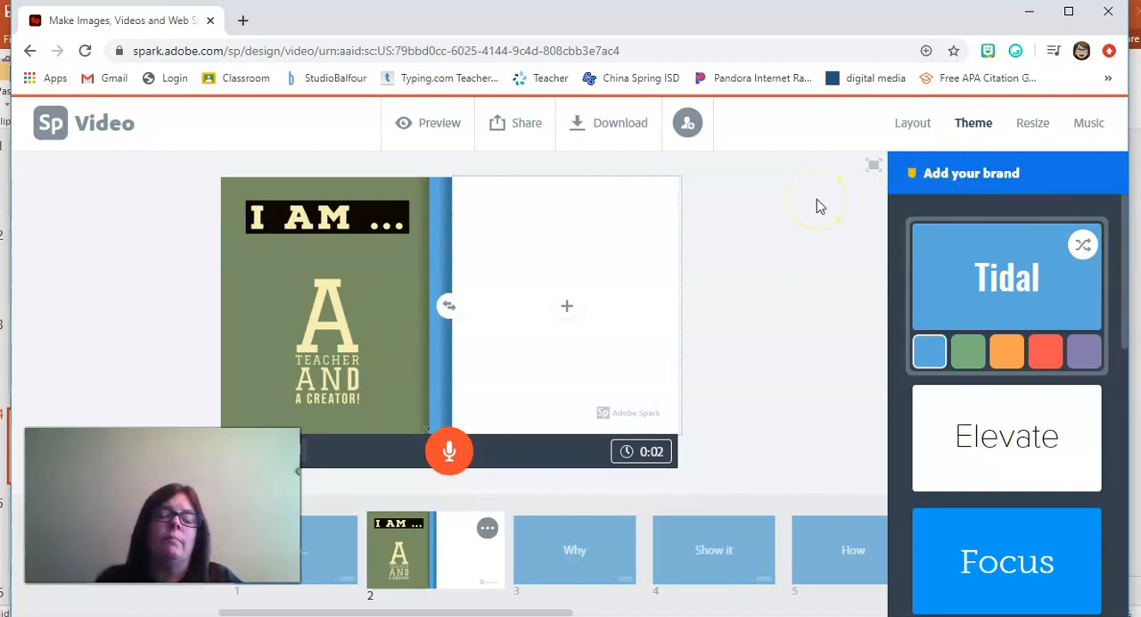
click(970, 352)
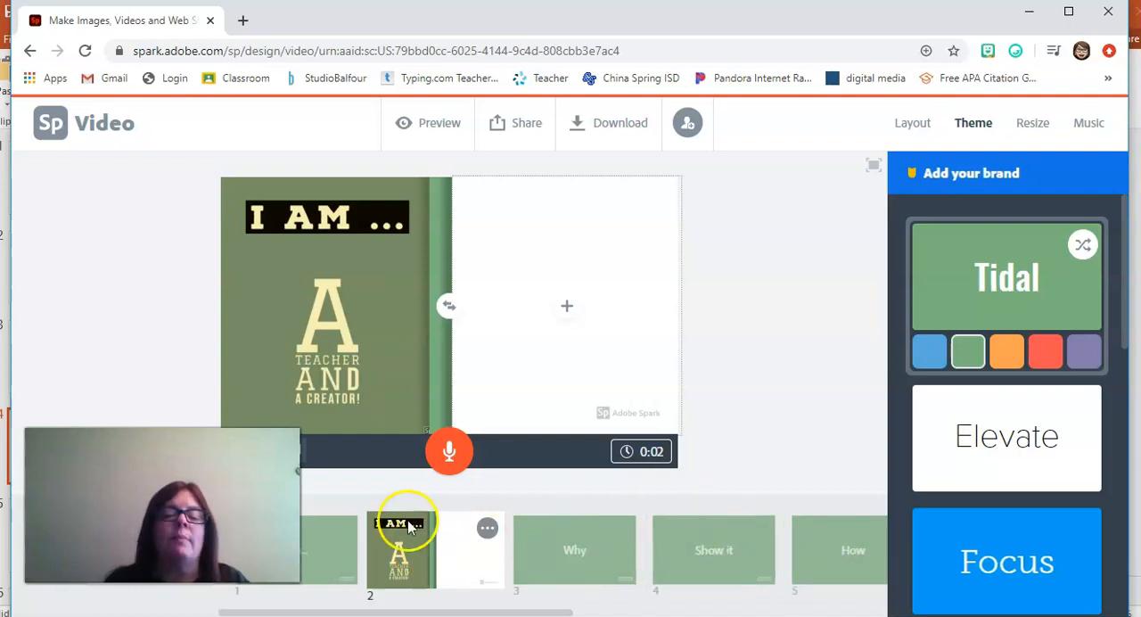
click(343, 542)
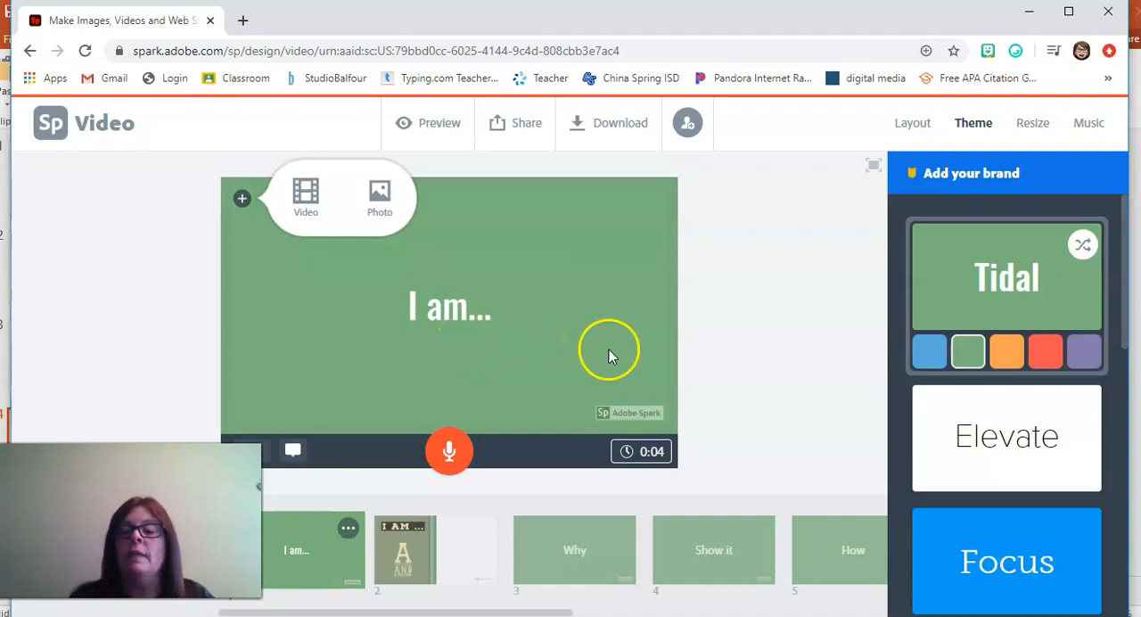
drag(1121, 333, 1137, 598)
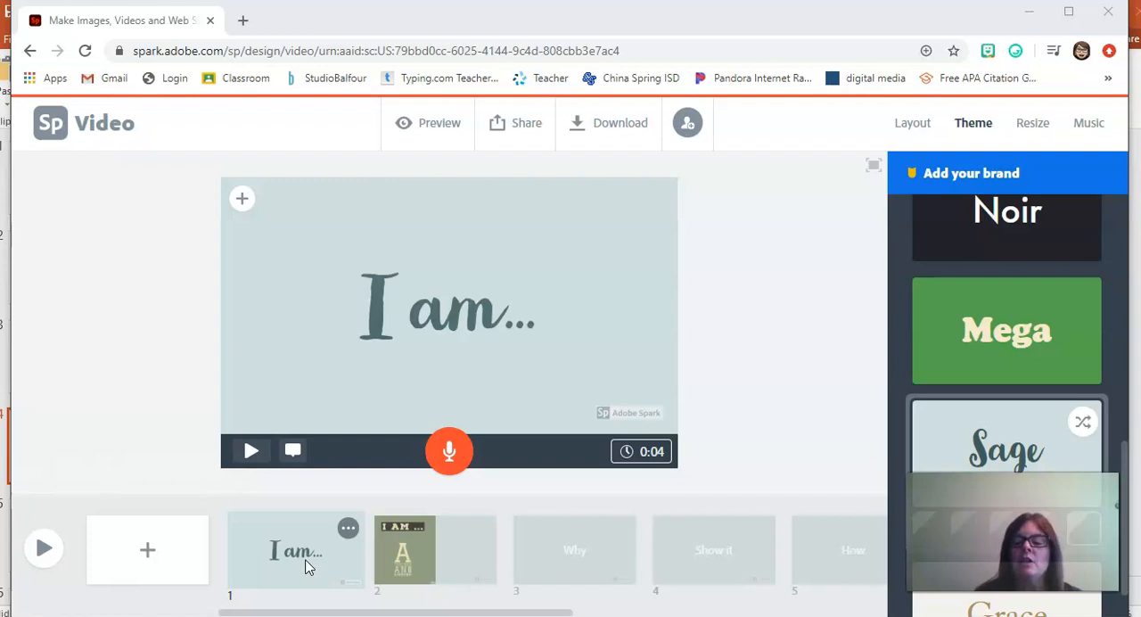
drag(1123, 502, 1119, 429)
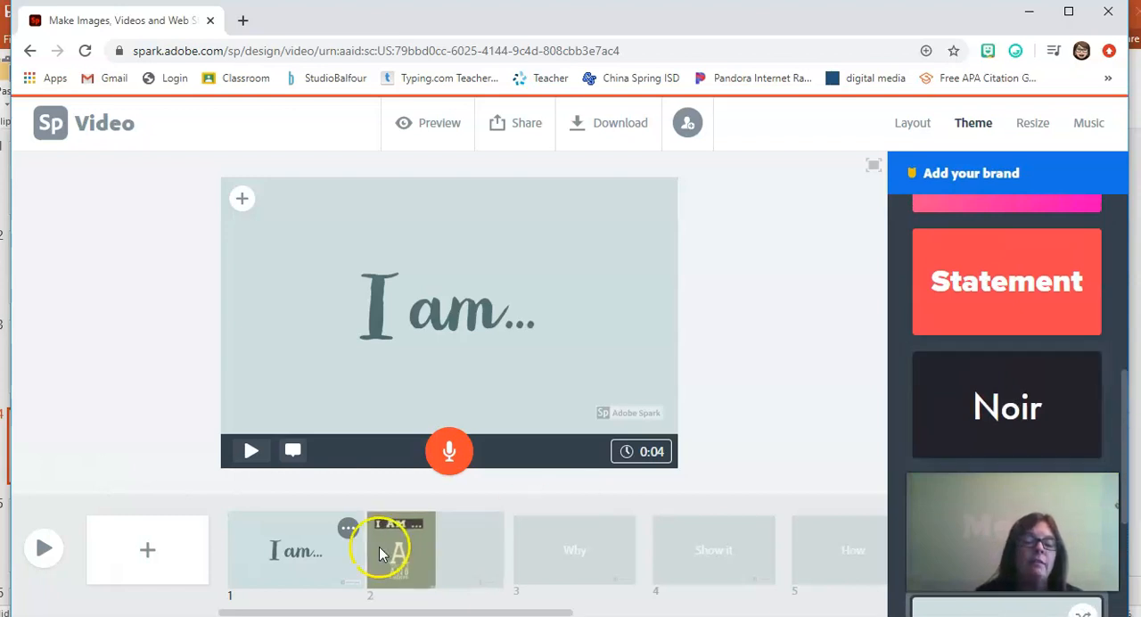
Step: Search the free photos for "teacher" to fill the empty half of slide 2
click(445, 563)
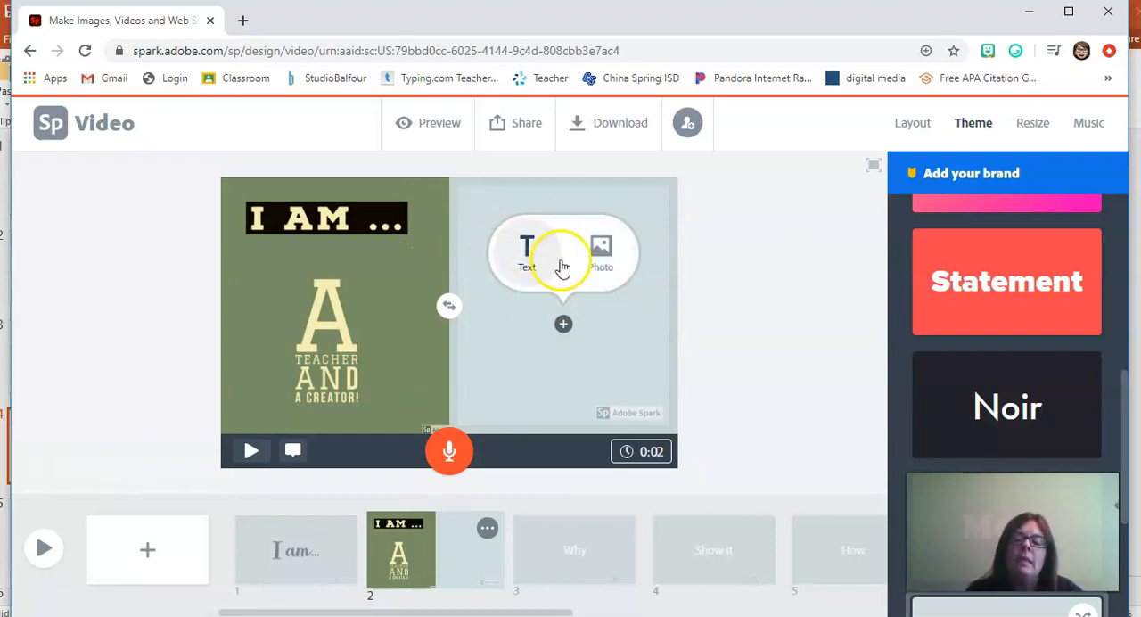
click(902, 121)
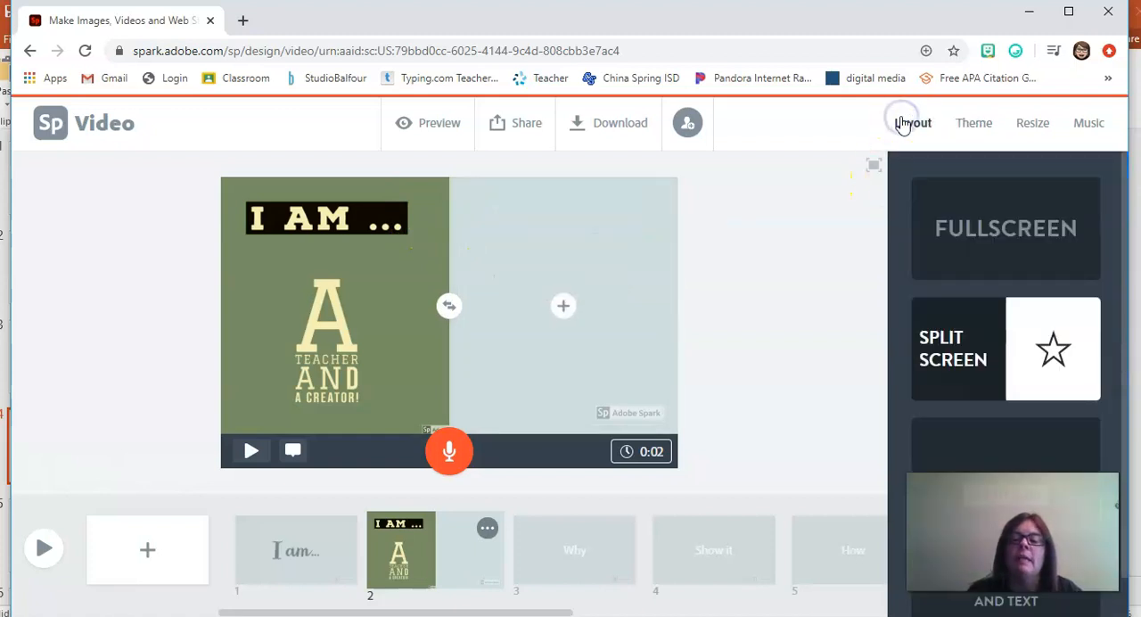
click(560, 308)
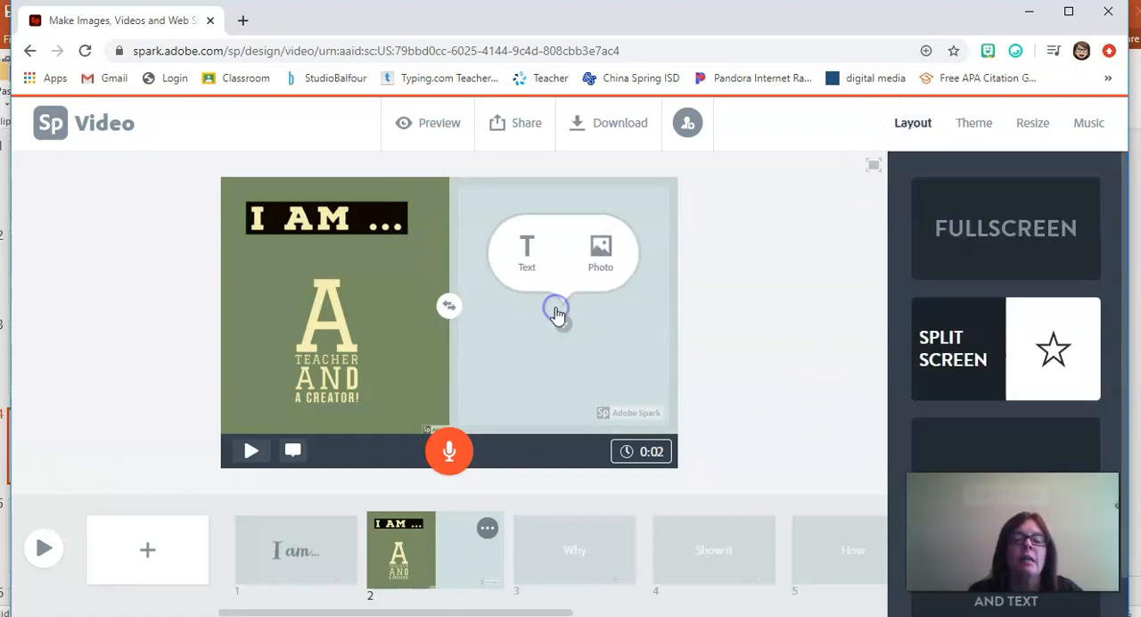
click(599, 256)
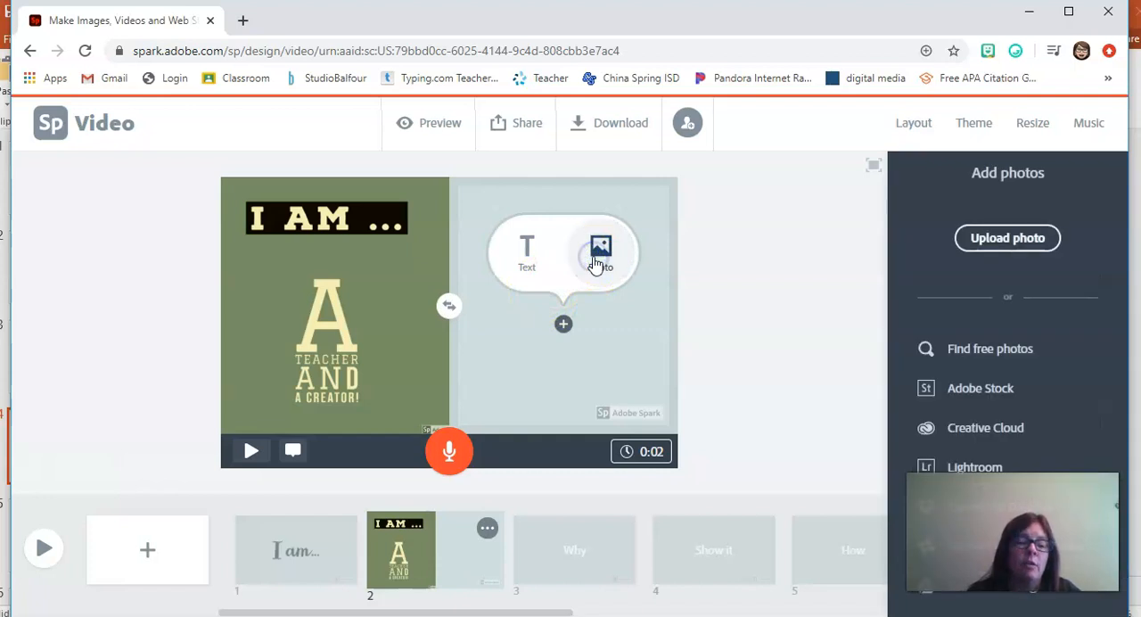
click(985, 348)
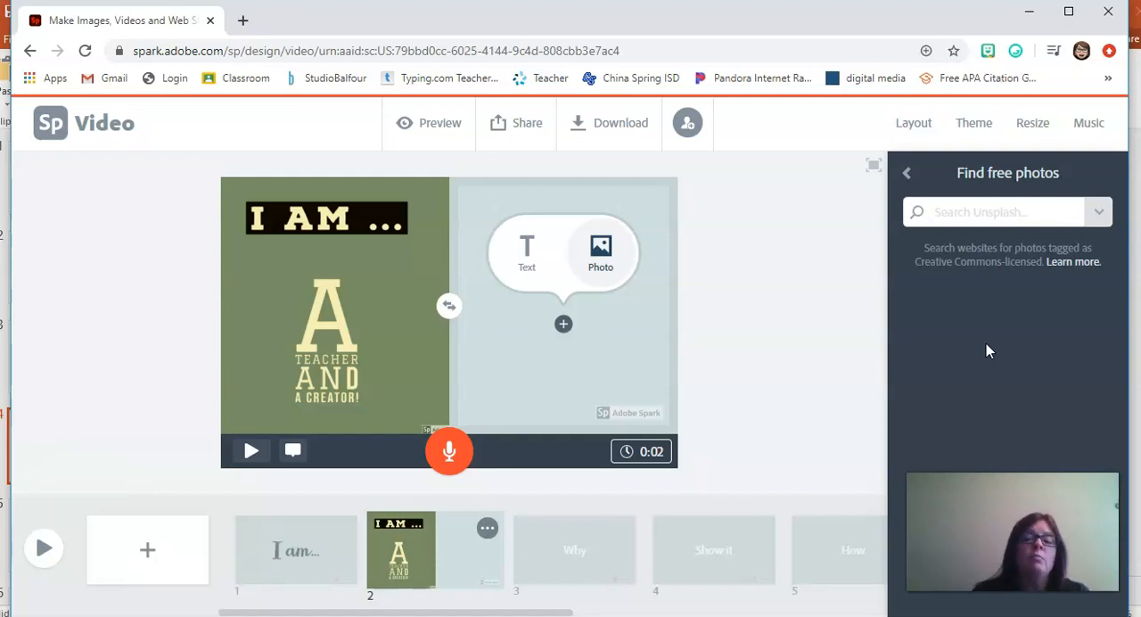
click(954, 214)
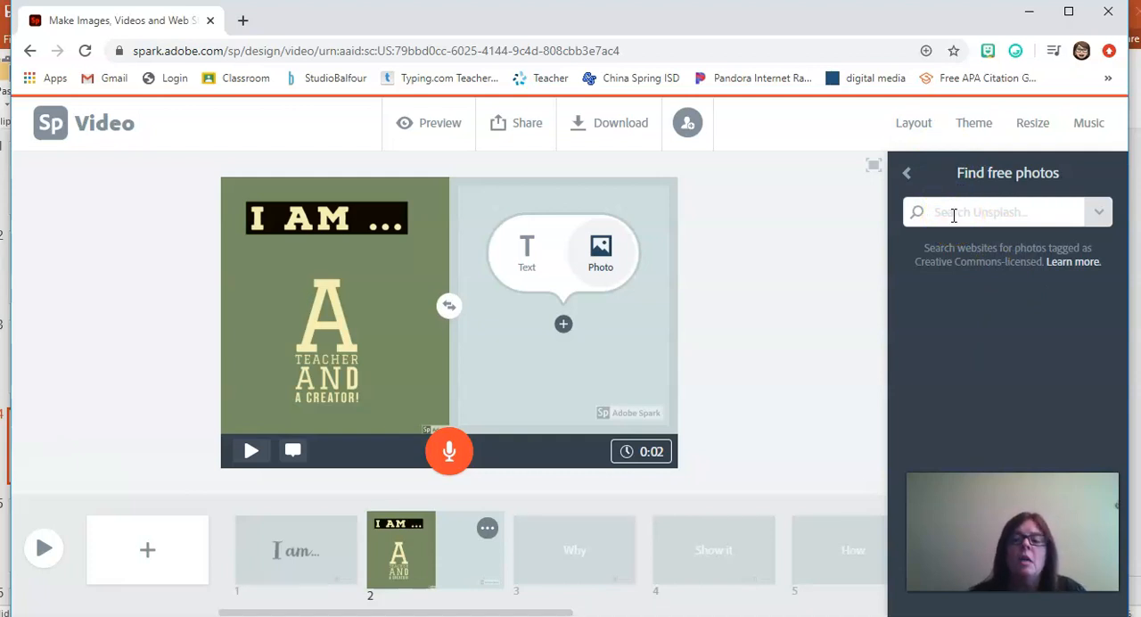
text(teacher)
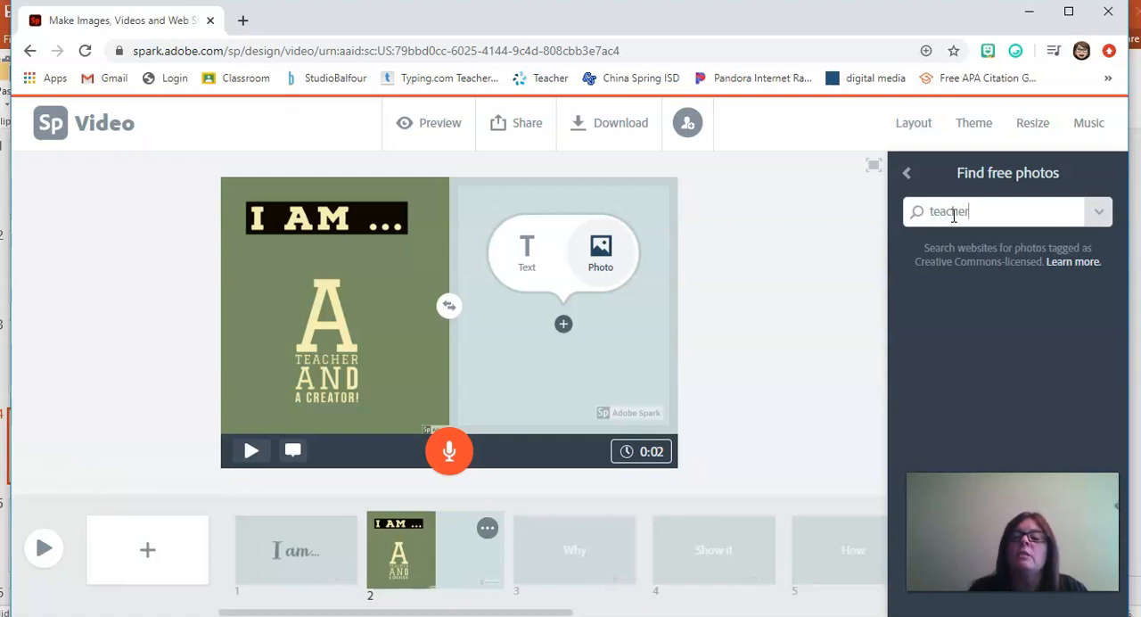
key(Return)
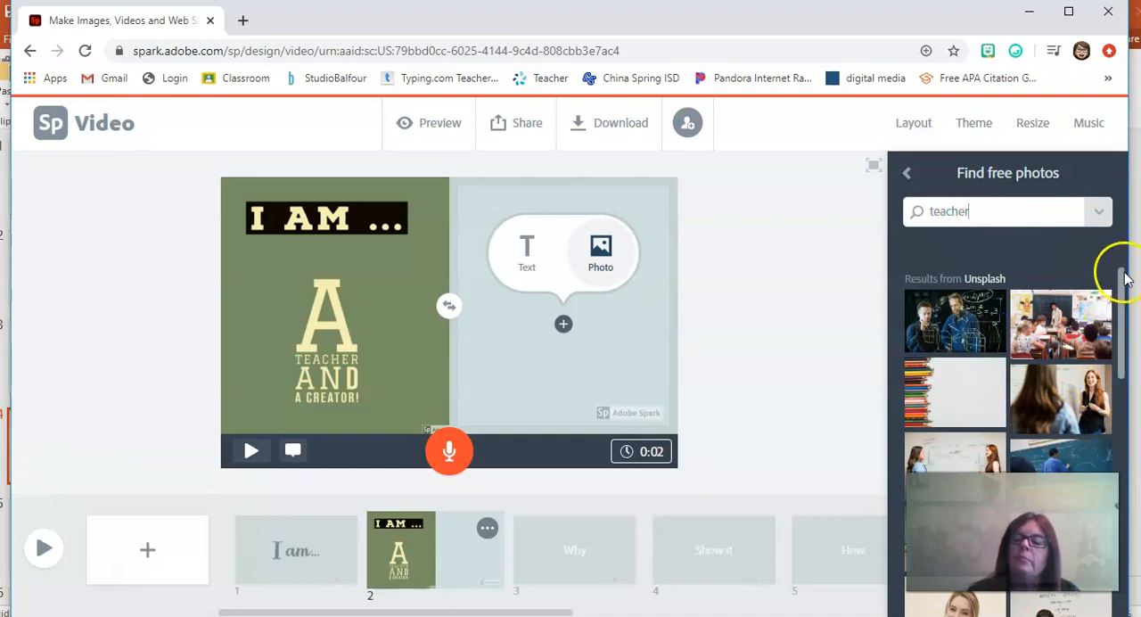
Step: Add the photo of hands writing on paper between laptops to the empty half of slide 2
drag(1122, 295, 1130, 613)
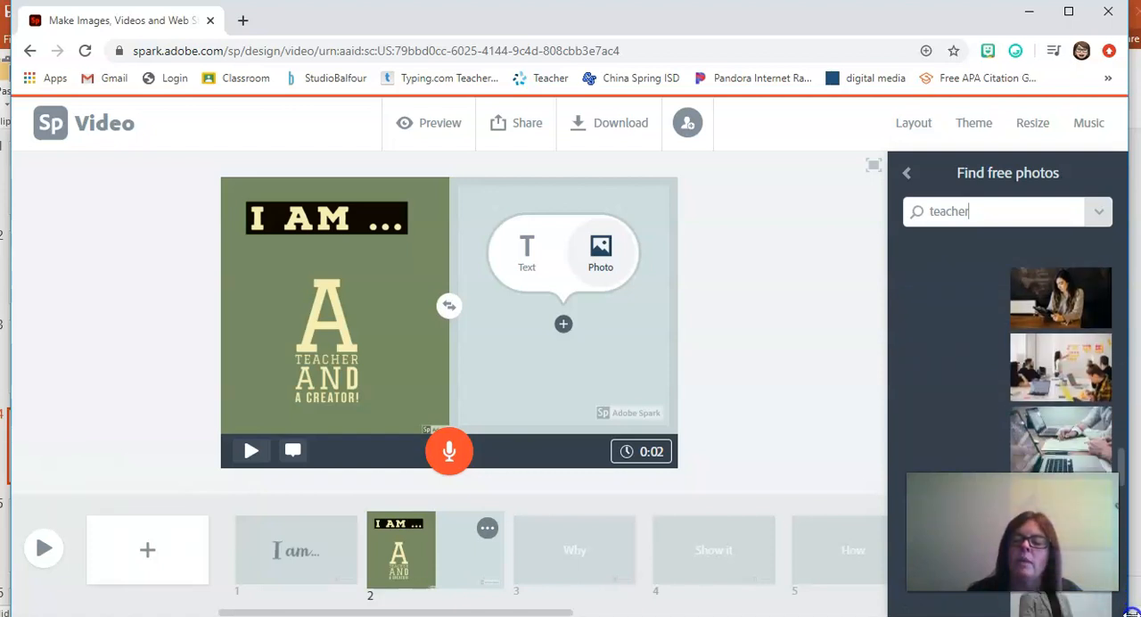
click(1059, 439)
click(1048, 434)
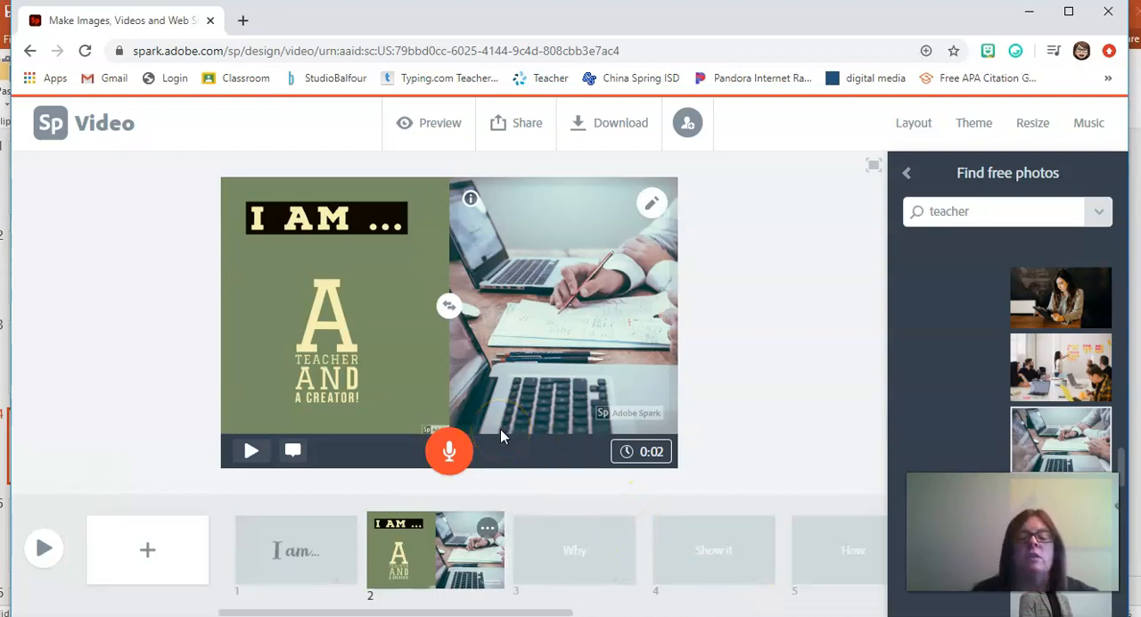
Step: Set the "Why" slide to the Split Screen layout and upload the "I am" image from Downloads into its first half
click(553, 575)
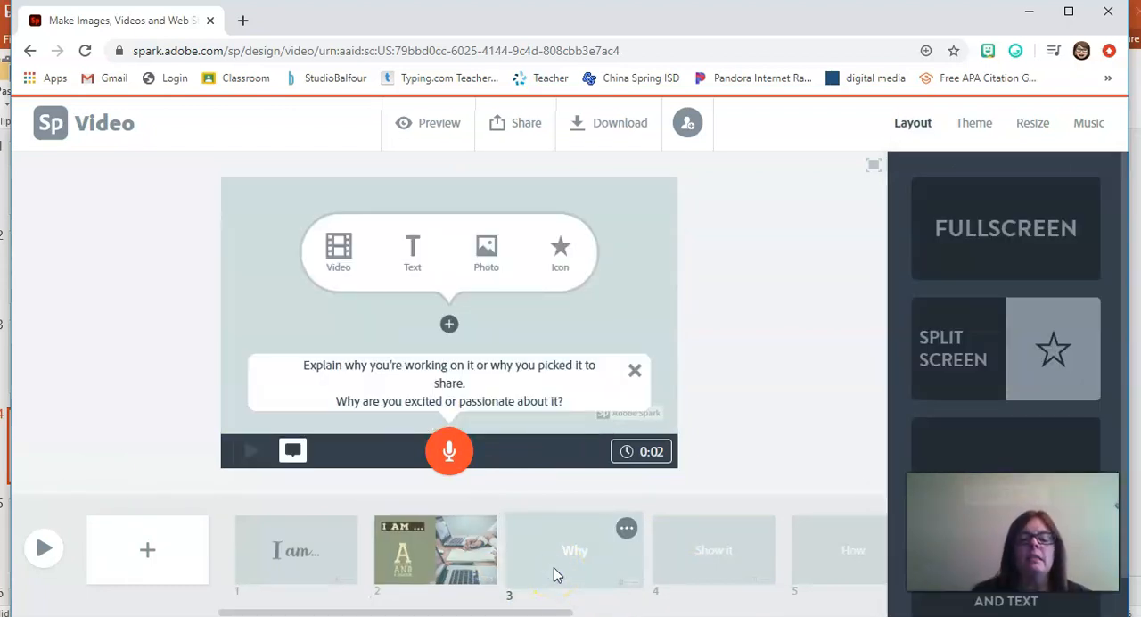
click(962, 398)
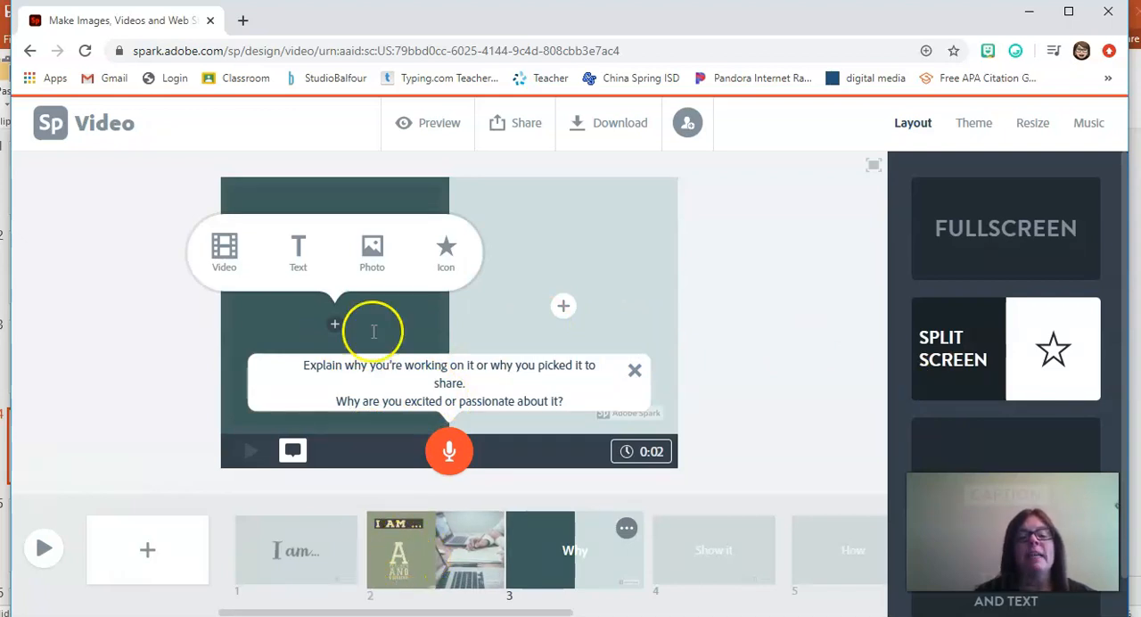
click(372, 268)
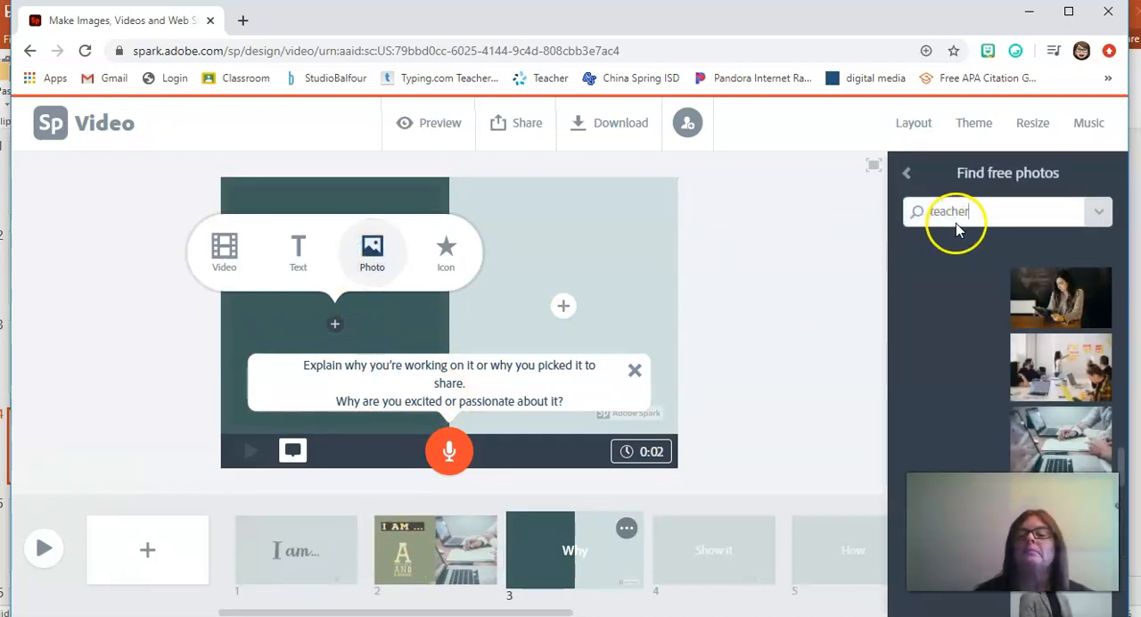
click(907, 175)
click(992, 238)
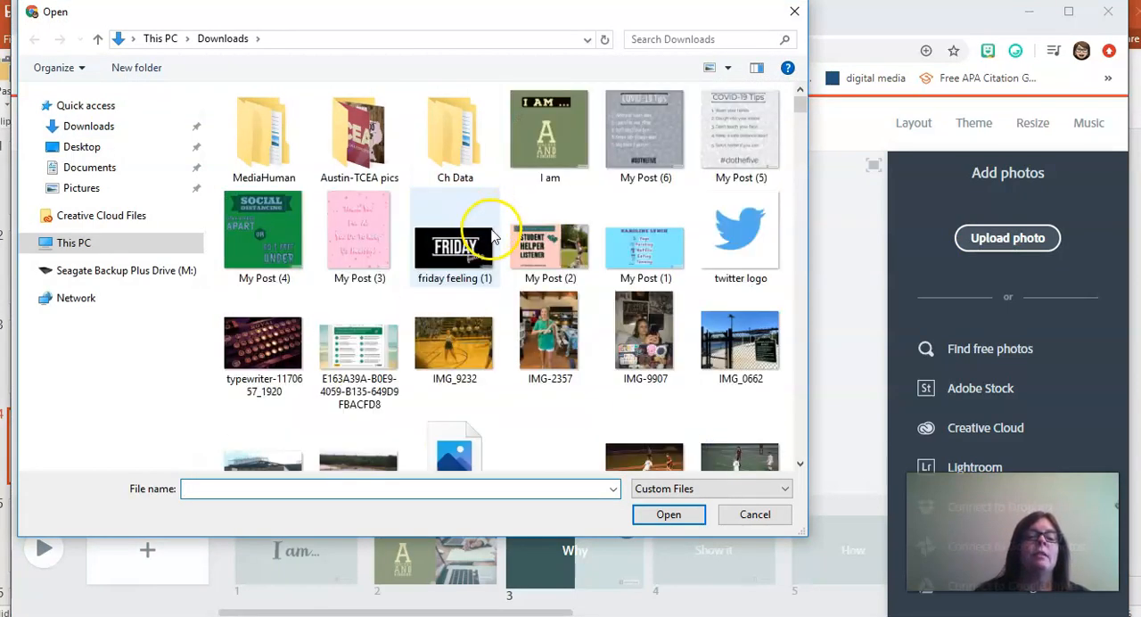
click(526, 108)
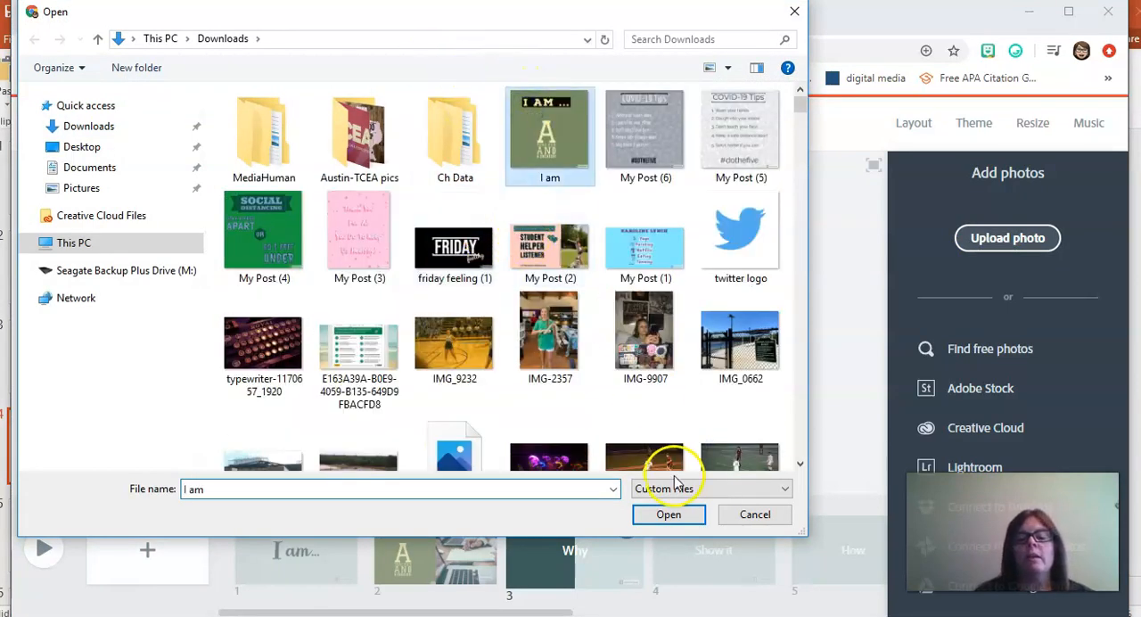
click(670, 517)
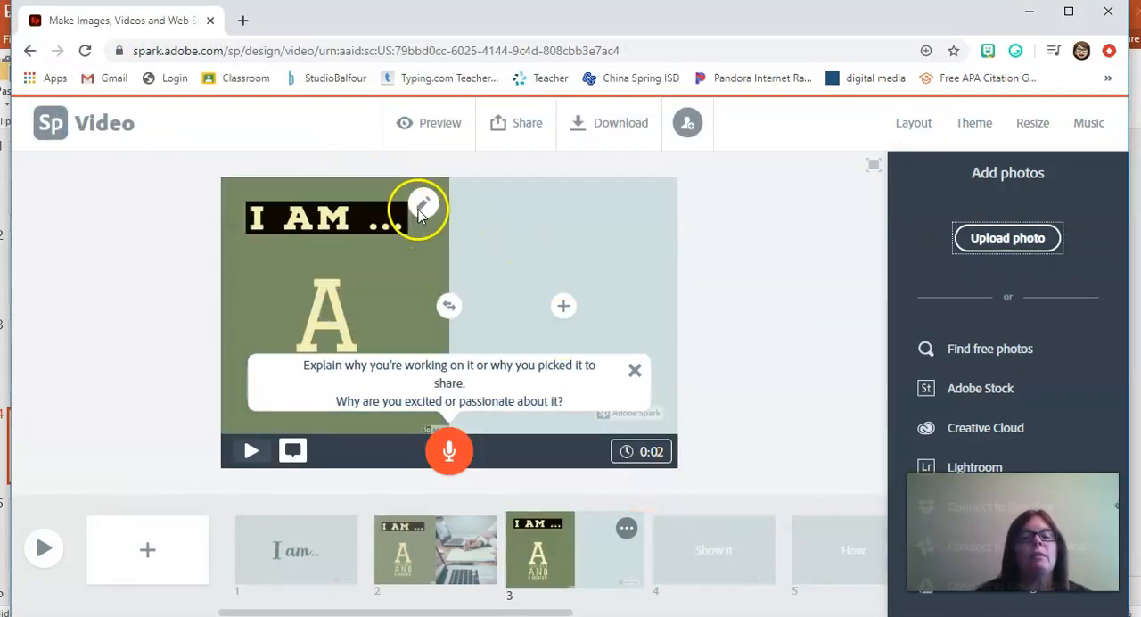
Step: Try a smaller size for the "I am" photo on the "Why" slide and enlarge it again to fill its half
click(421, 208)
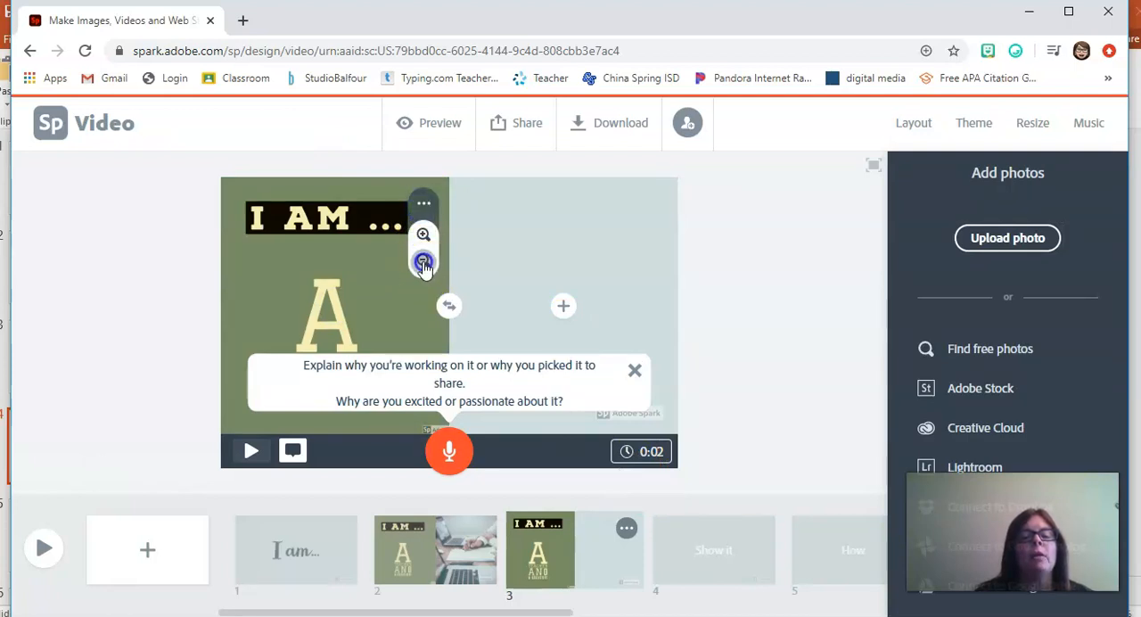
click(424, 263)
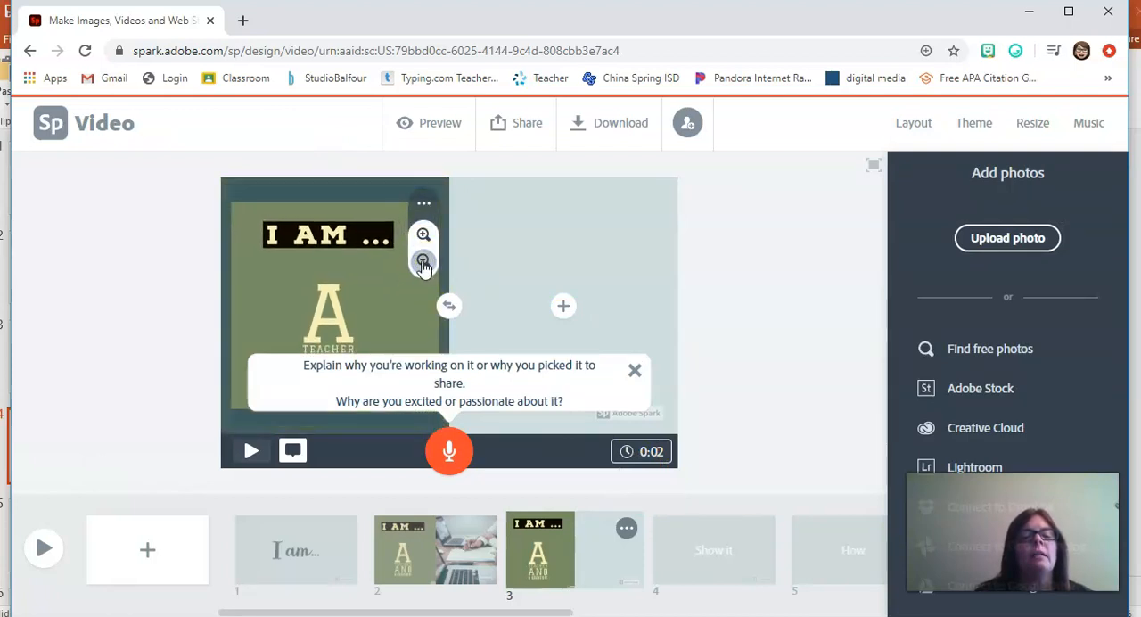
click(424, 235)
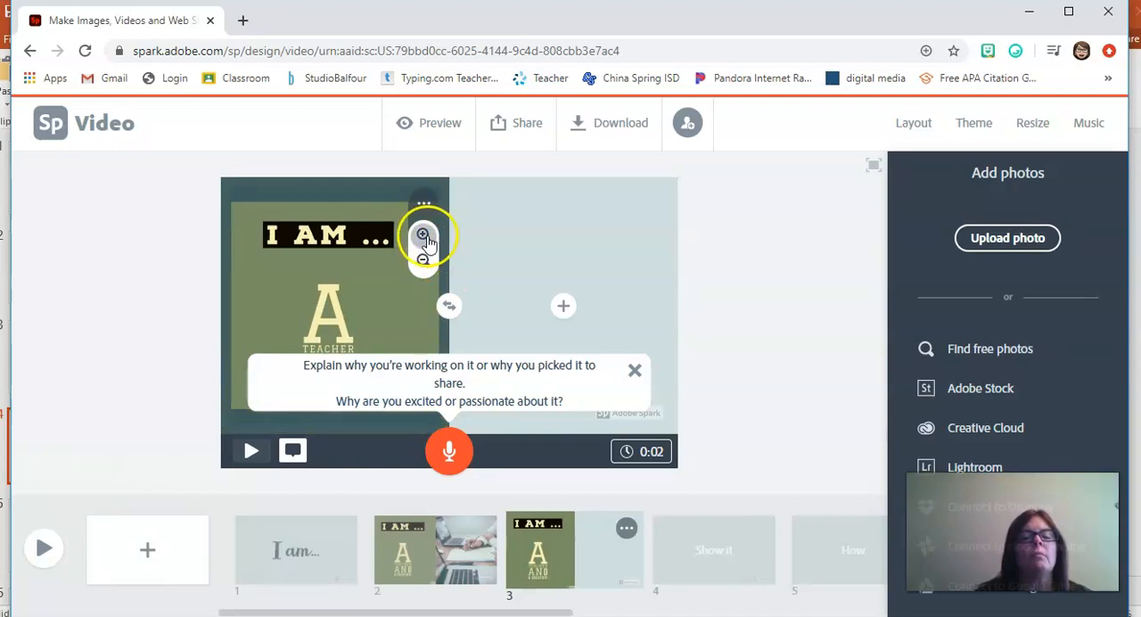
click(424, 235)
click(425, 235)
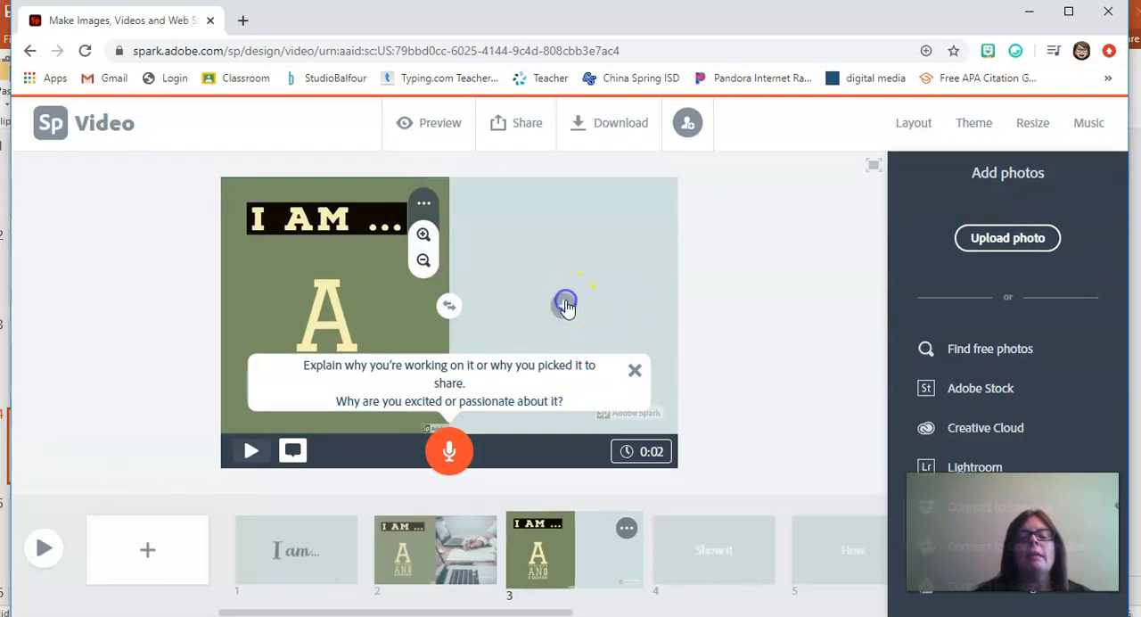
Step: Search the free photos for "creator" to fill the empty half of slide 3
click(566, 306)
click(600, 249)
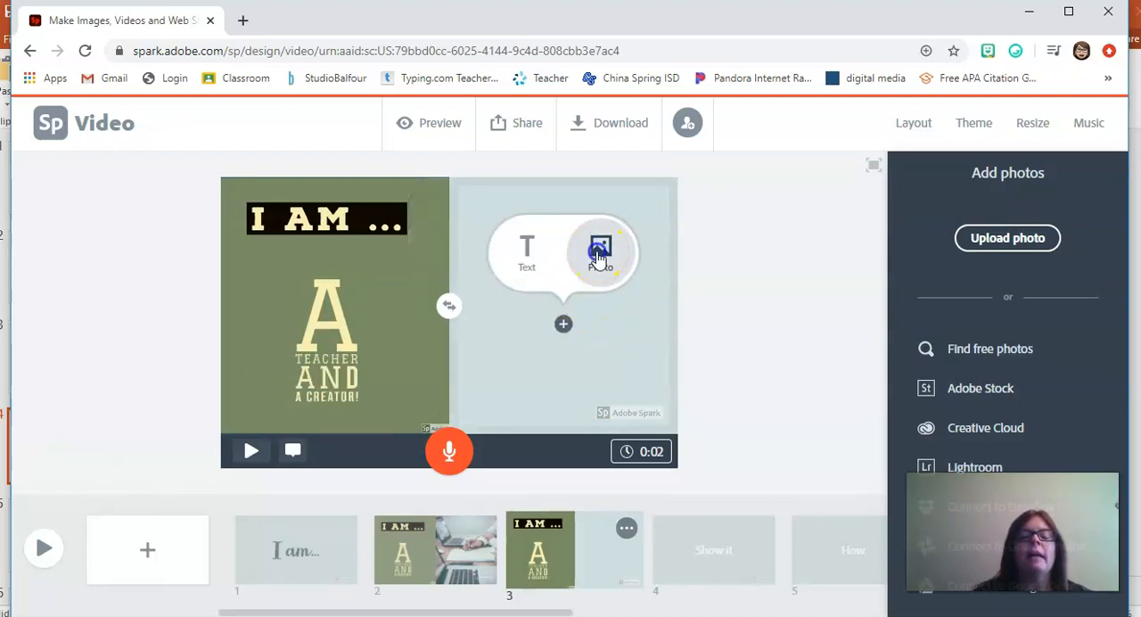
click(978, 333)
click(971, 216)
drag(971, 218, 890, 211)
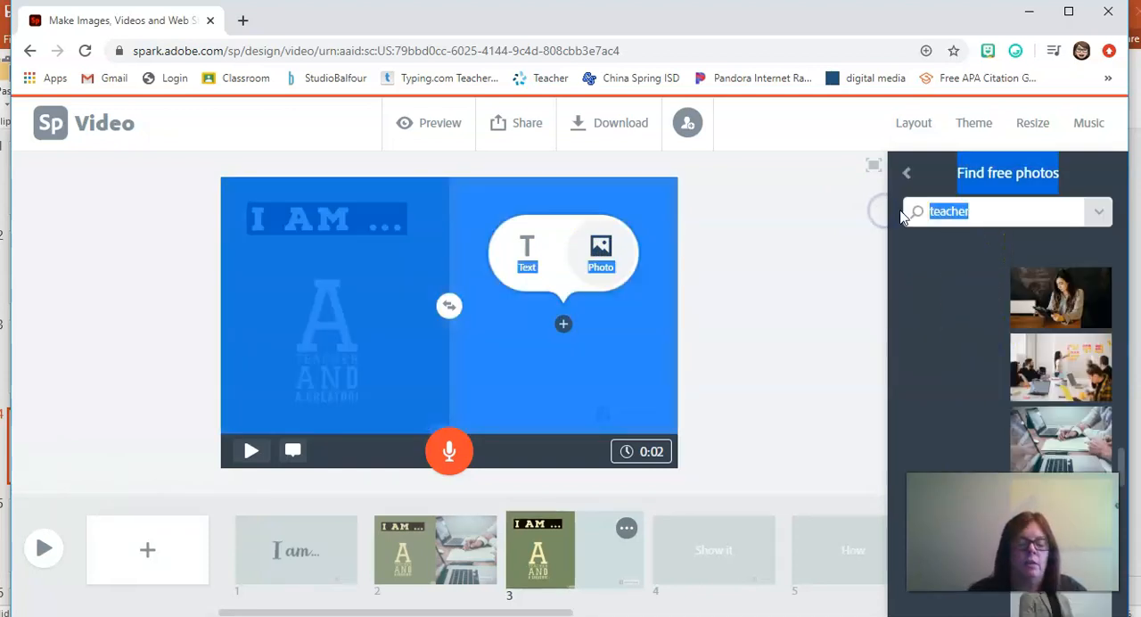
click(1002, 213)
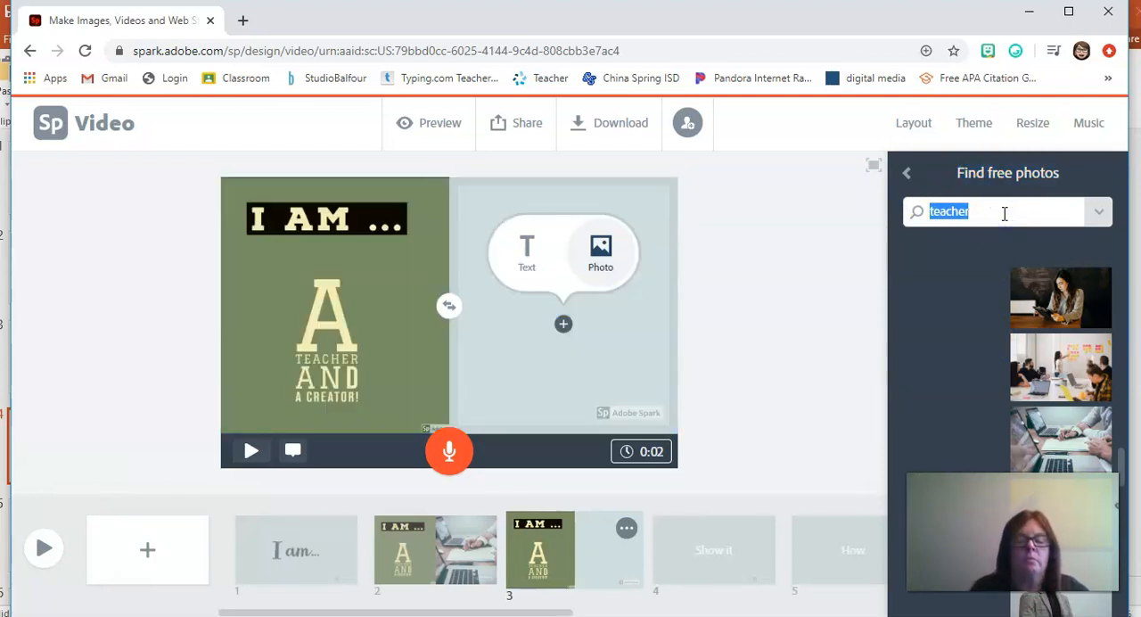
text(creator)
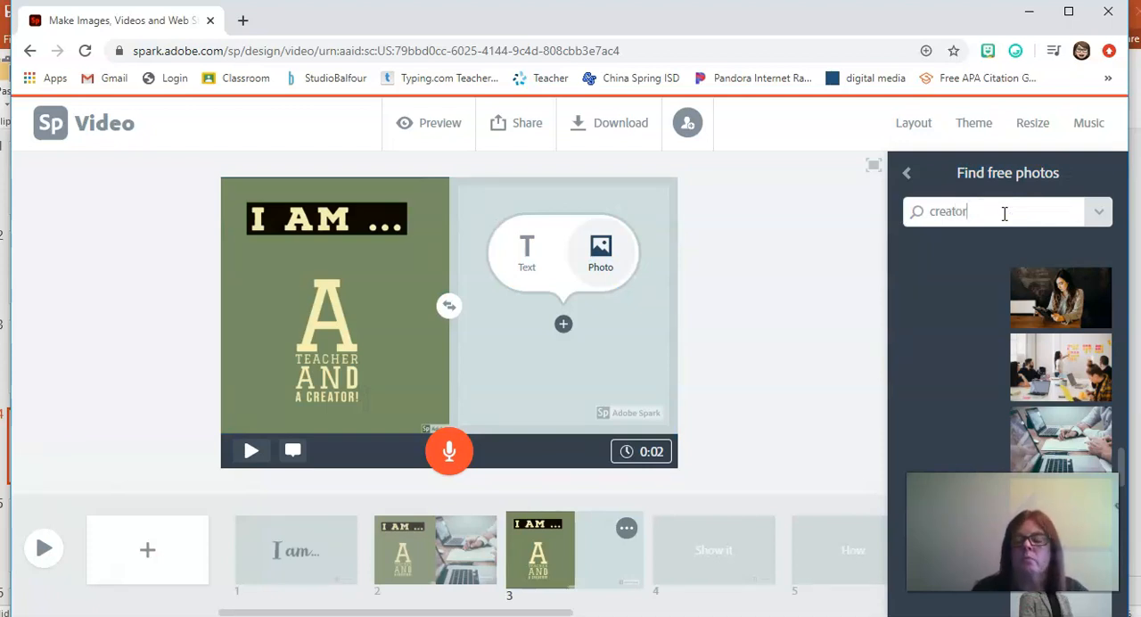
key(Return)
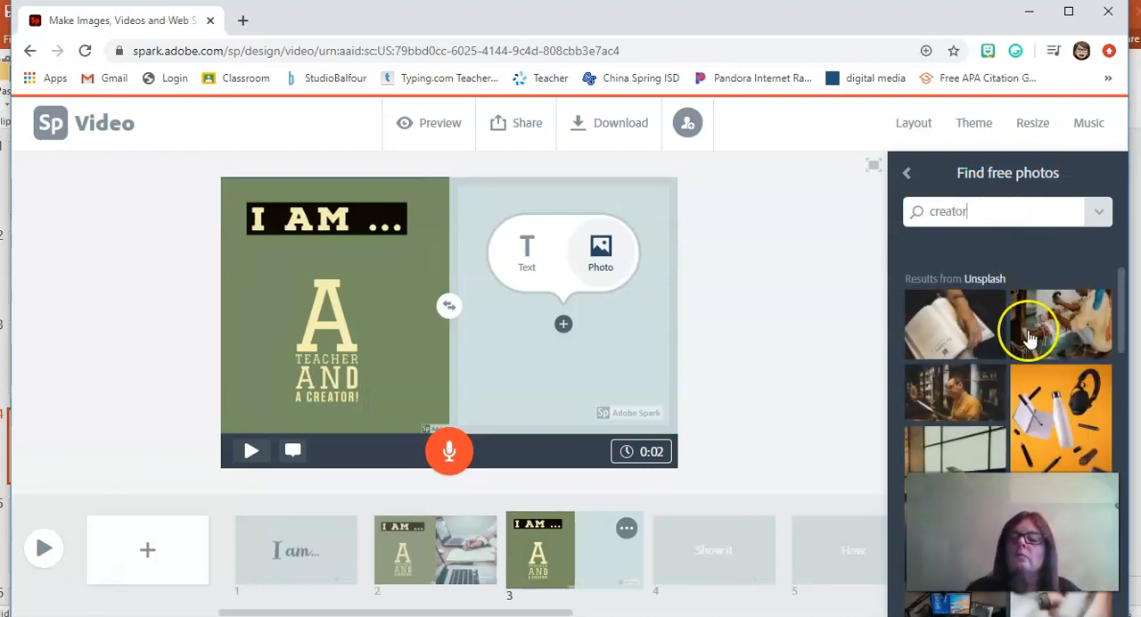
Step: Add the photo of a desktop computer against a wooden wall to the empty half of slide 3
drag(1124, 276, 1130, 369)
click(943, 331)
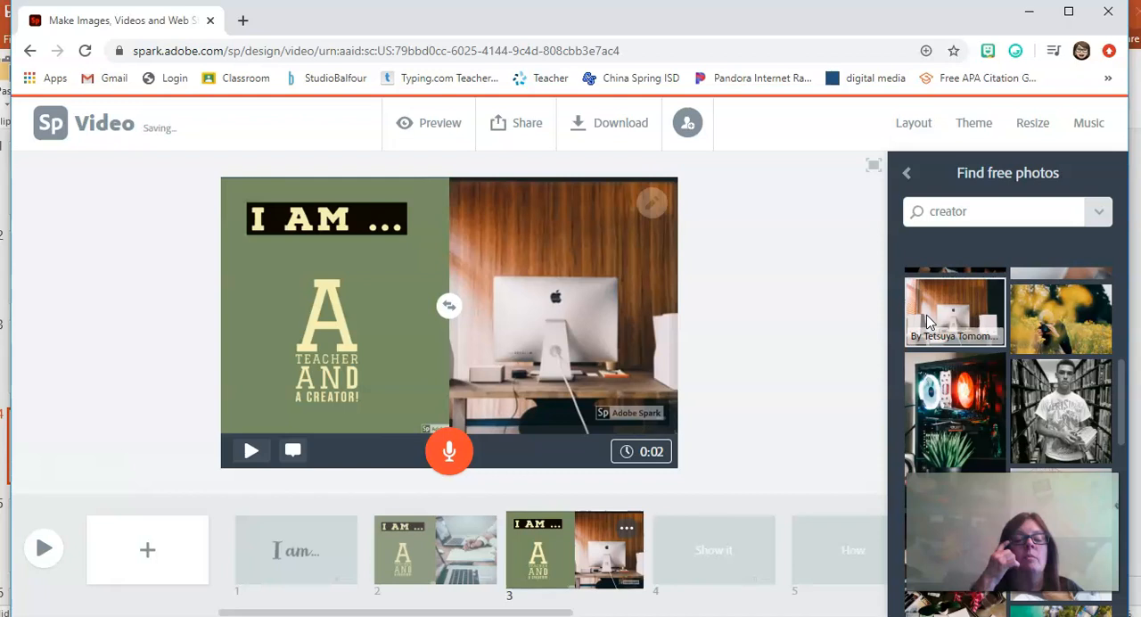
drag(927, 321, 753, 569)
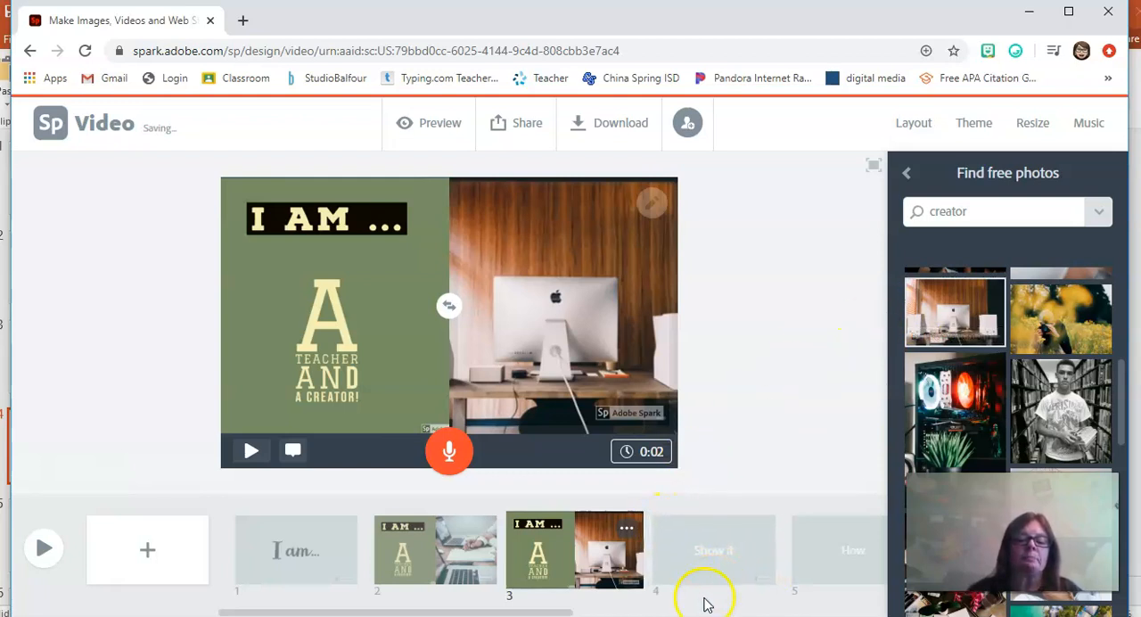
click(550, 613)
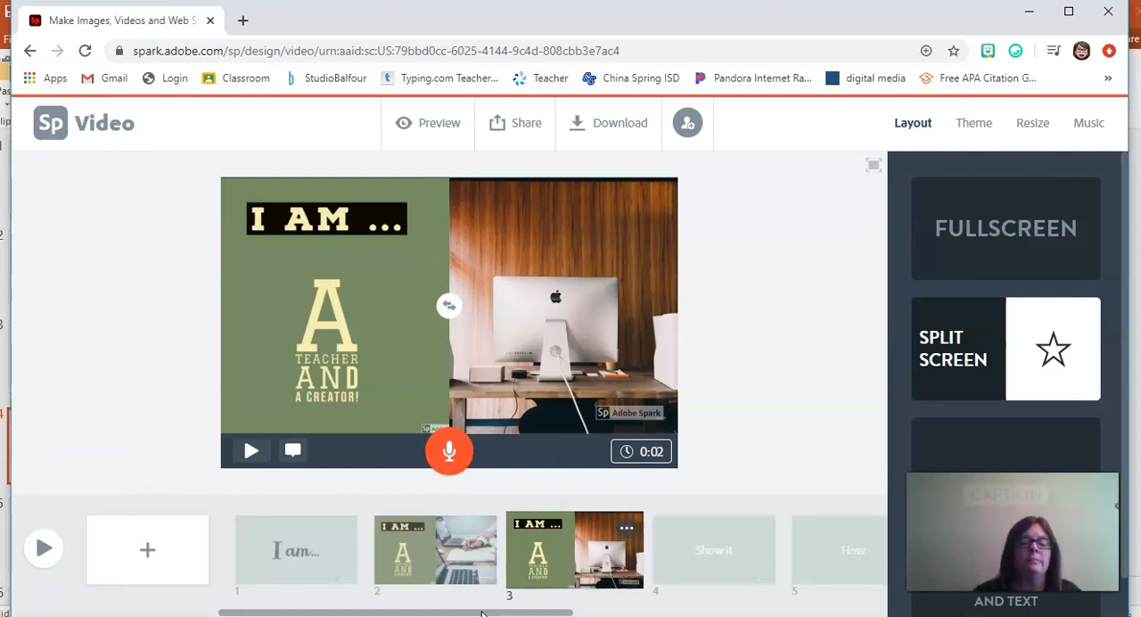
Step: Record voice narration of about 4 seconds on slide 2, retaking it once, and about 3 seconds on slide 3
click(467, 565)
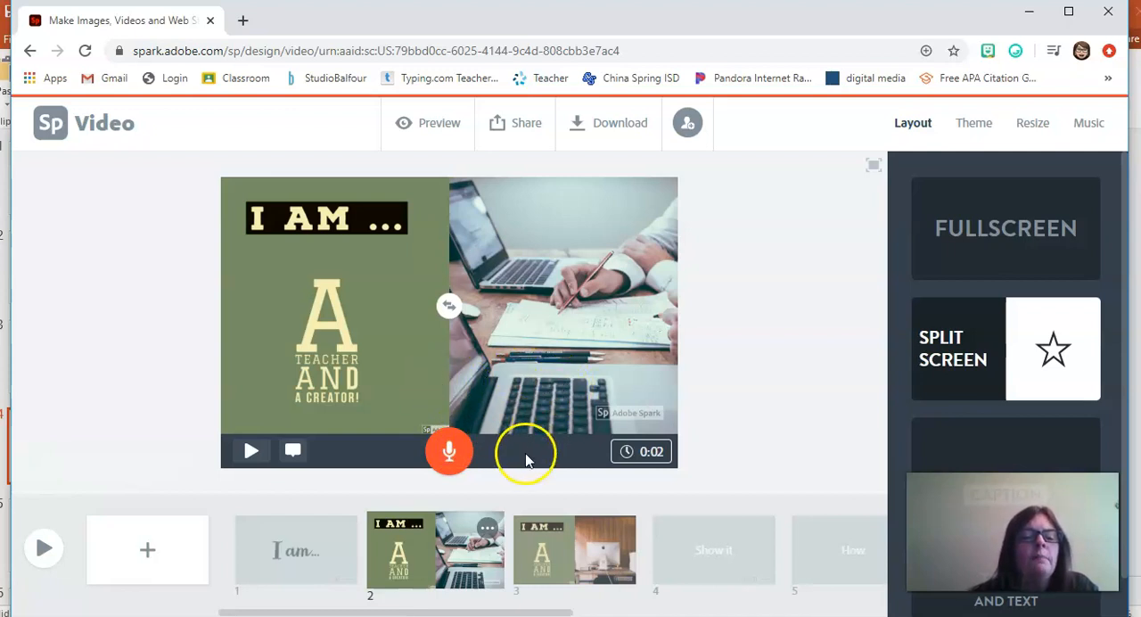
click(450, 452)
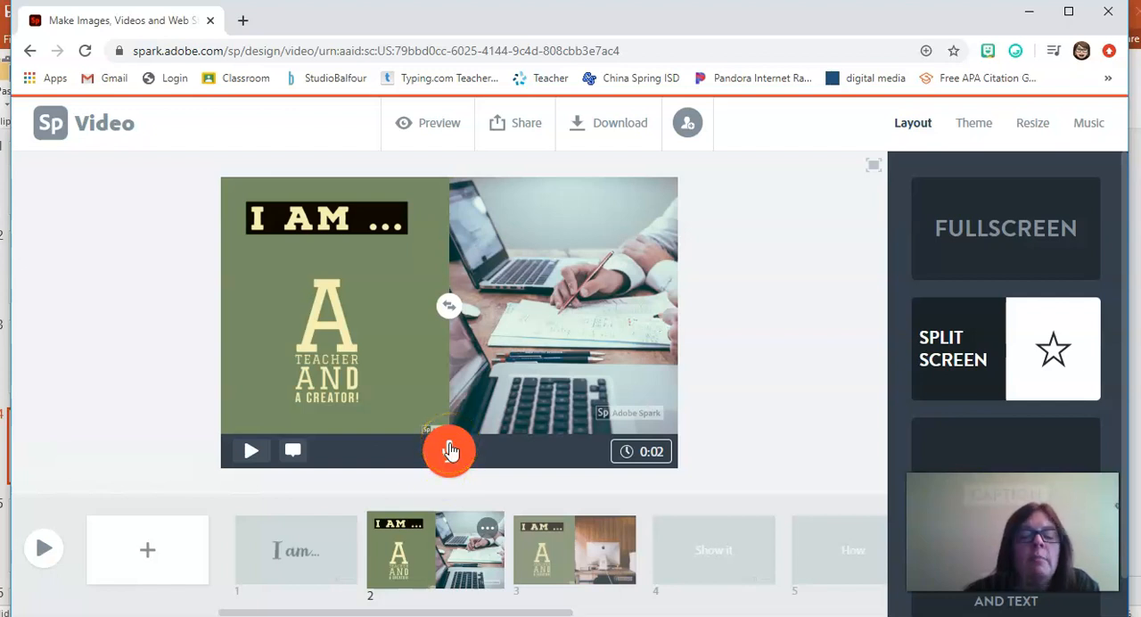
drag(451, 450, 451, 451)
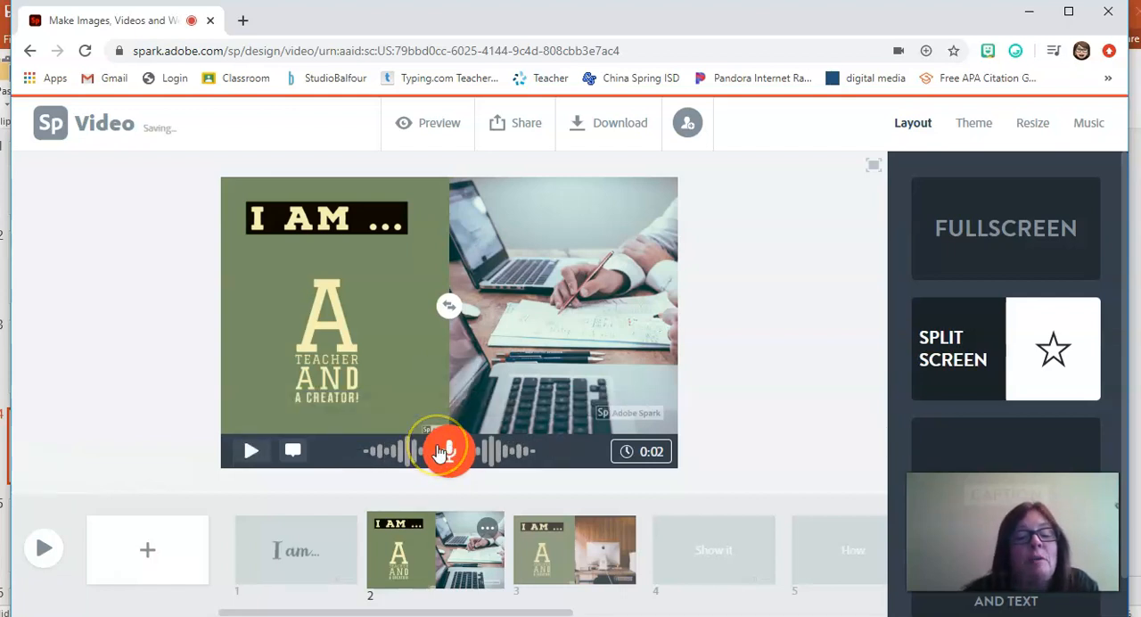
drag(440, 453, 439, 454)
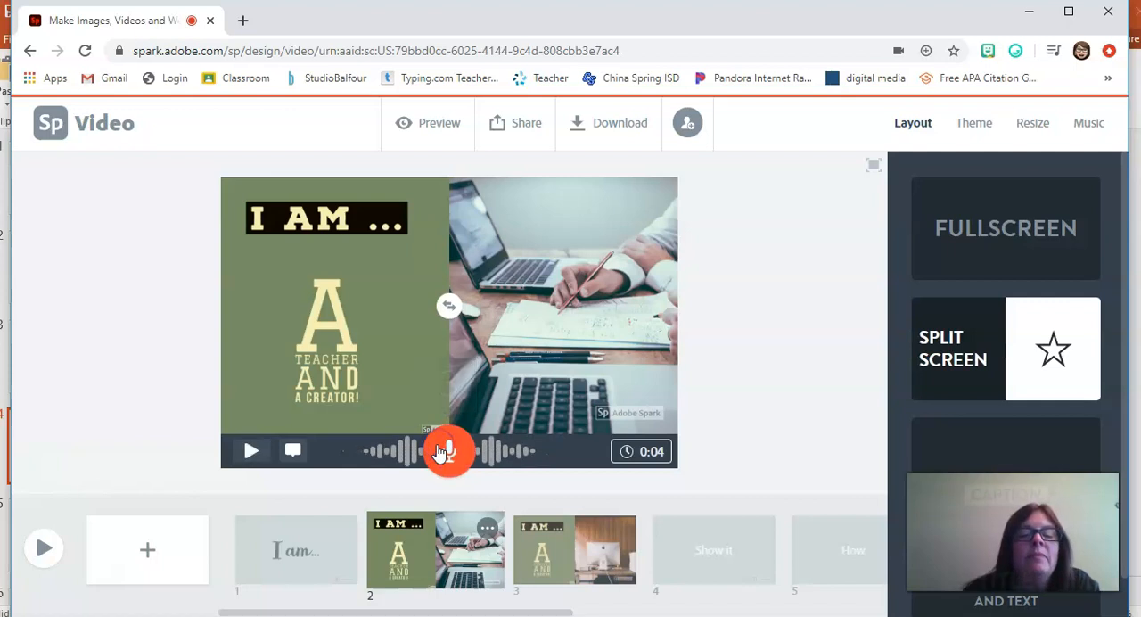
click(589, 539)
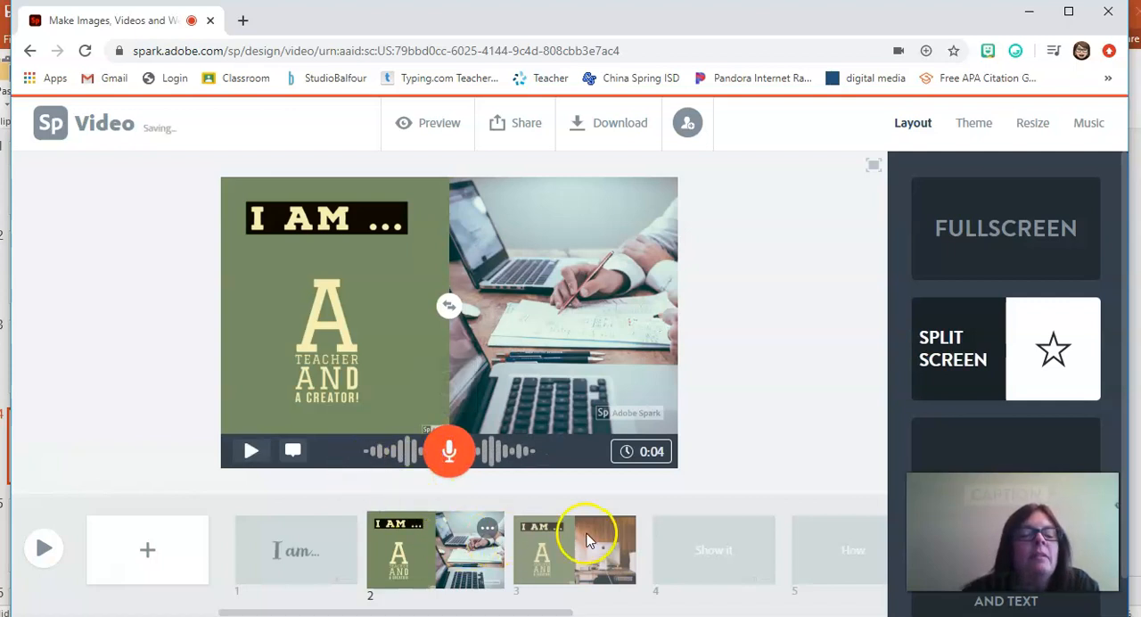
drag(446, 452, 448, 455)
Step: Play back the narration on slides 2 and 3 and review the first three slides
click(436, 540)
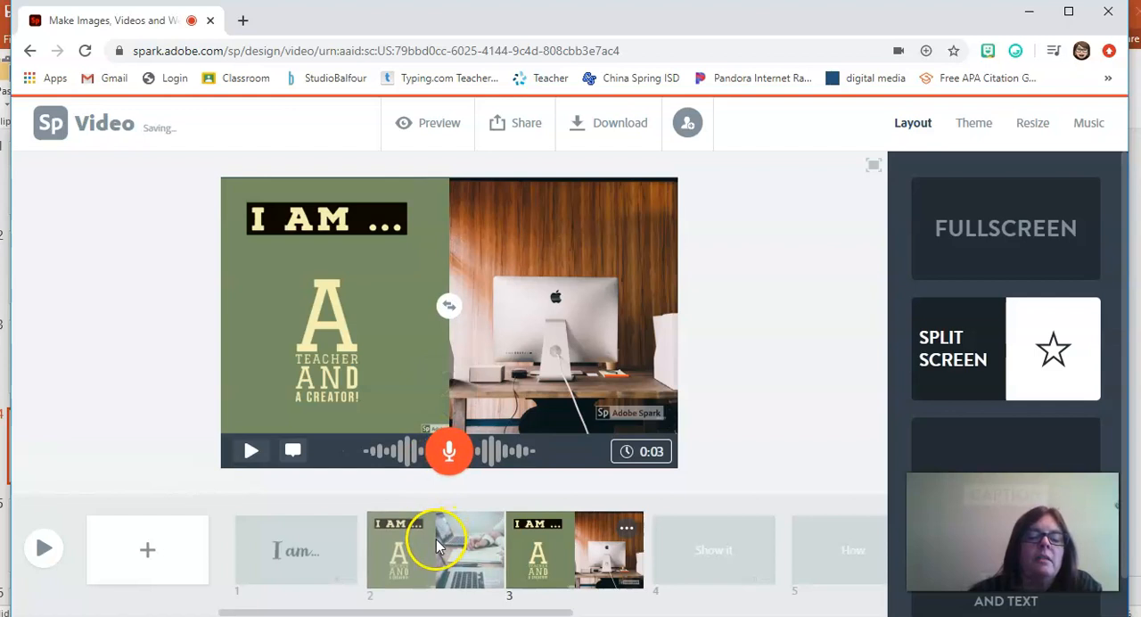
click(261, 452)
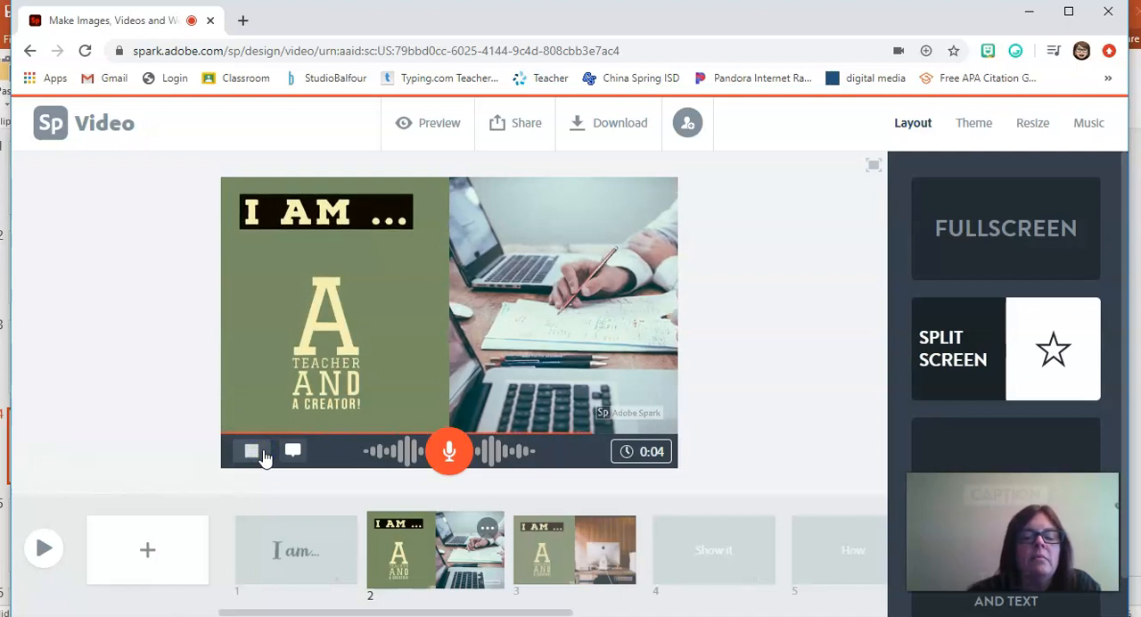
click(580, 539)
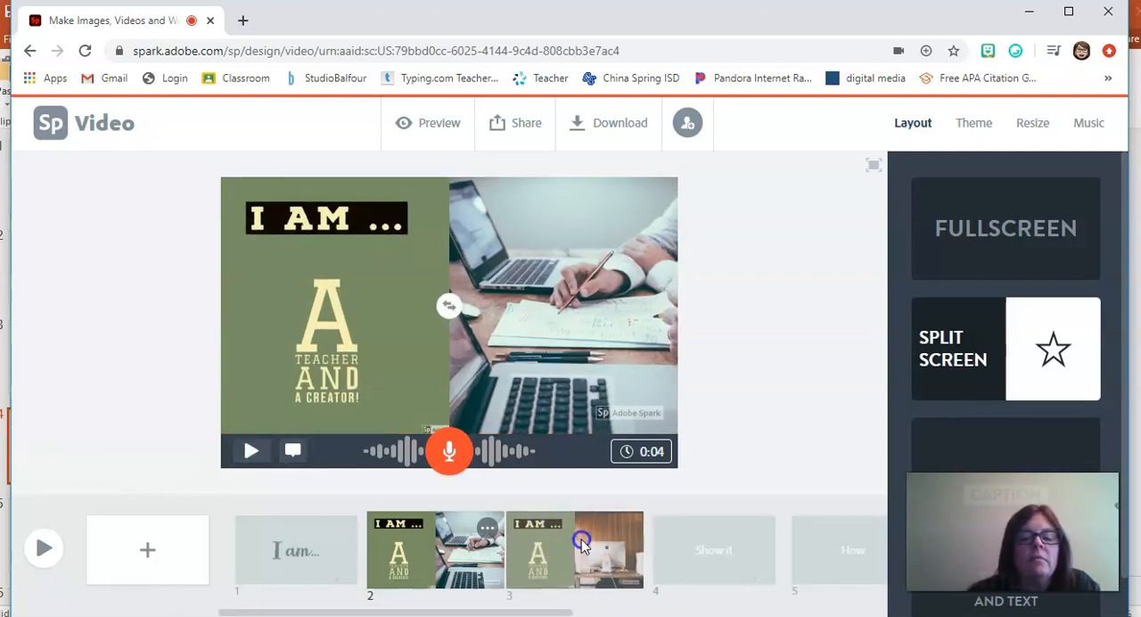
click(254, 450)
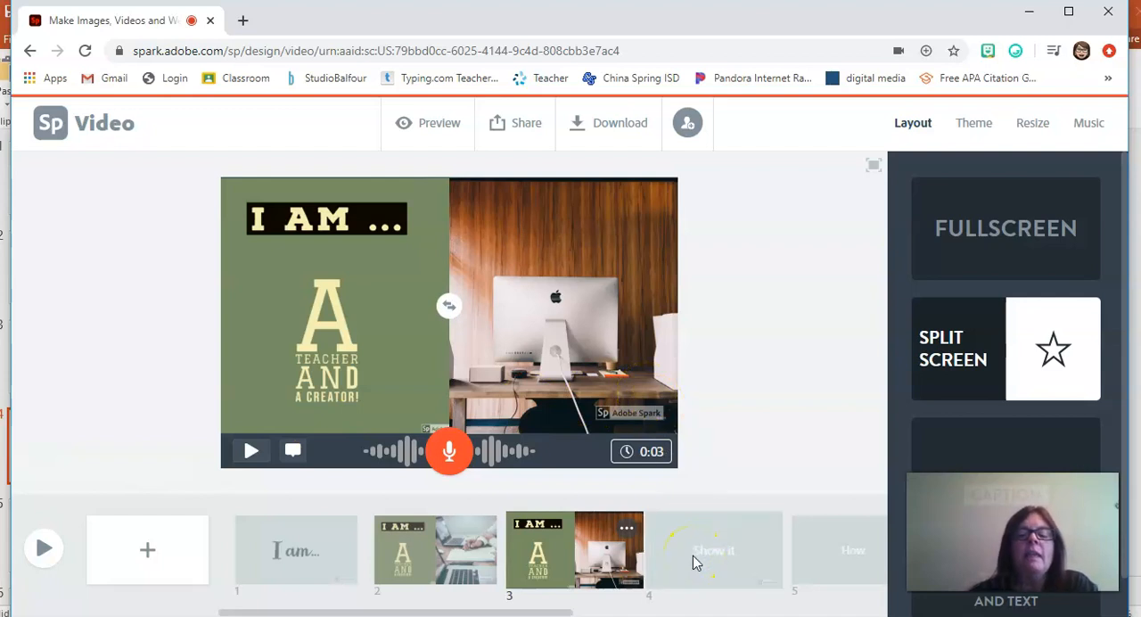
click(303, 548)
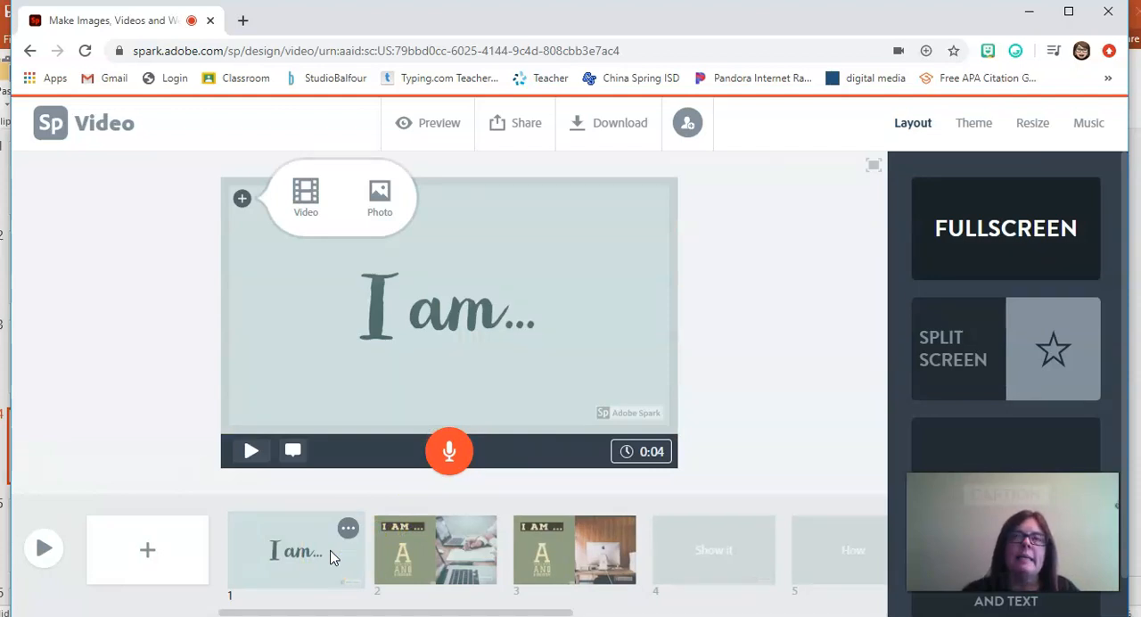
click(453, 554)
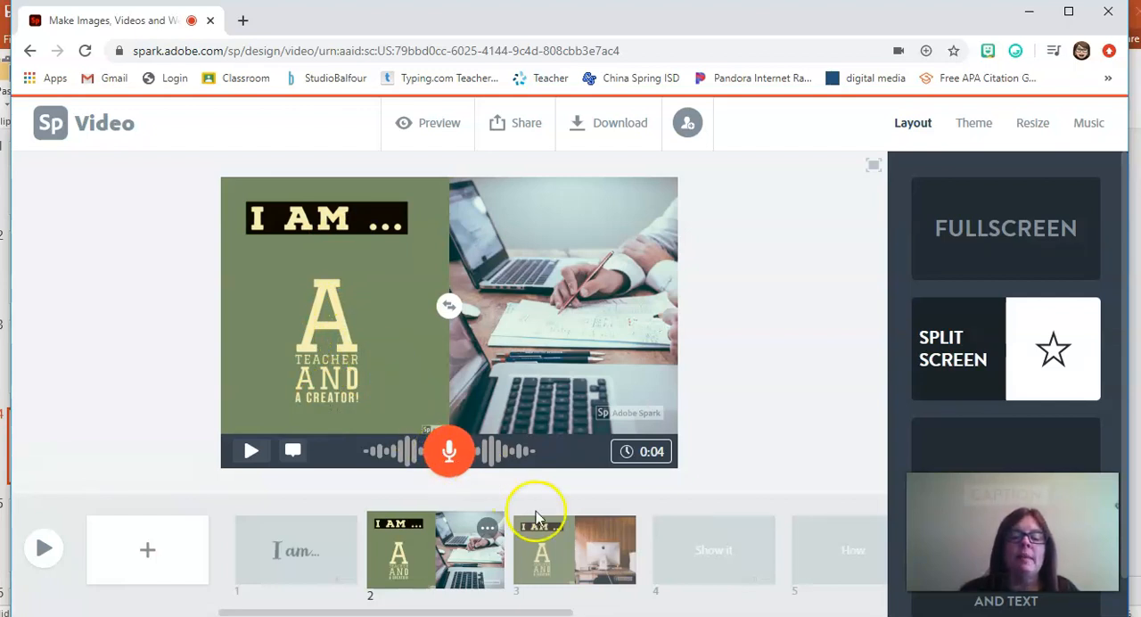
click(565, 545)
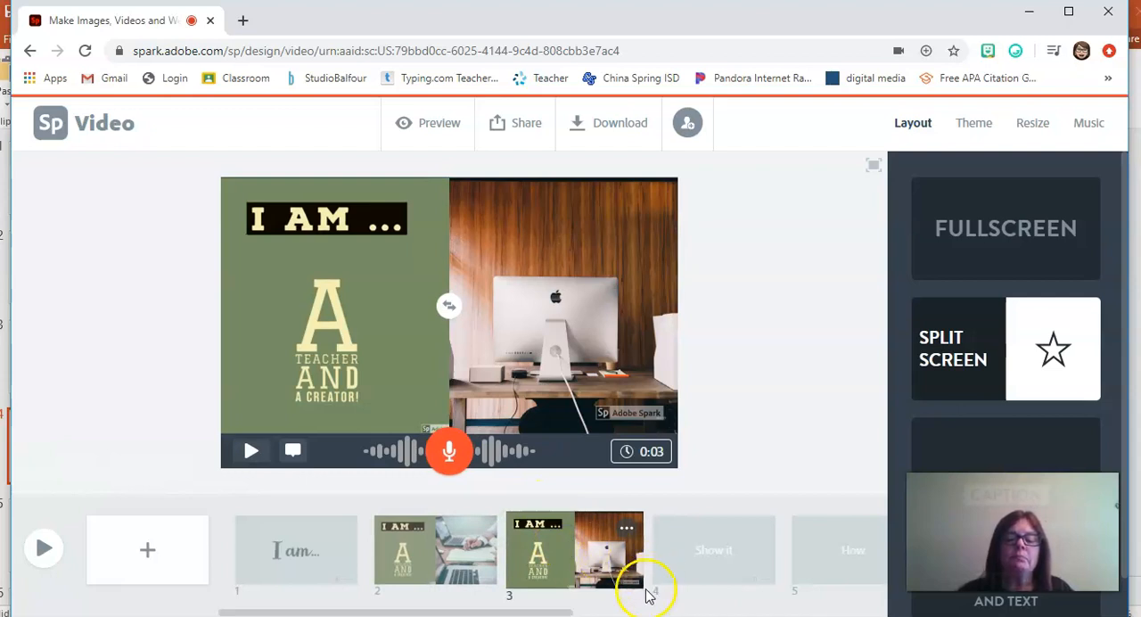
Step: Add the text "teacher" to the "Show it" slide
mouse_move(527, 613)
mouse_down()
mouse_move(817, 606)
mouse_move(526, 592)
mouse_up()
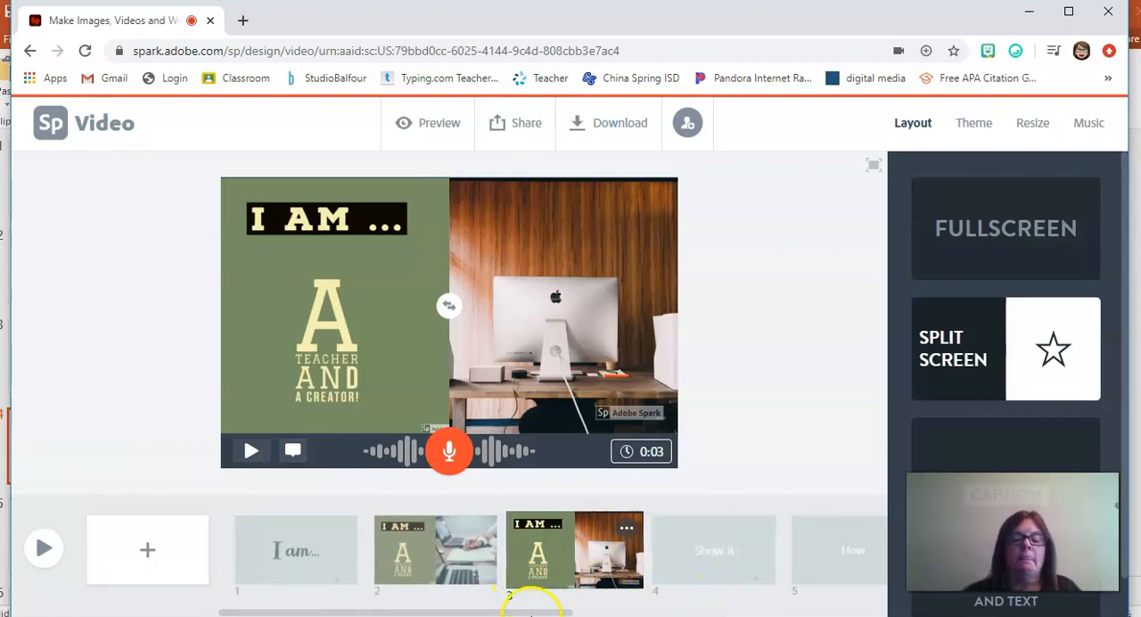
drag(529, 612, 576, 612)
click(574, 562)
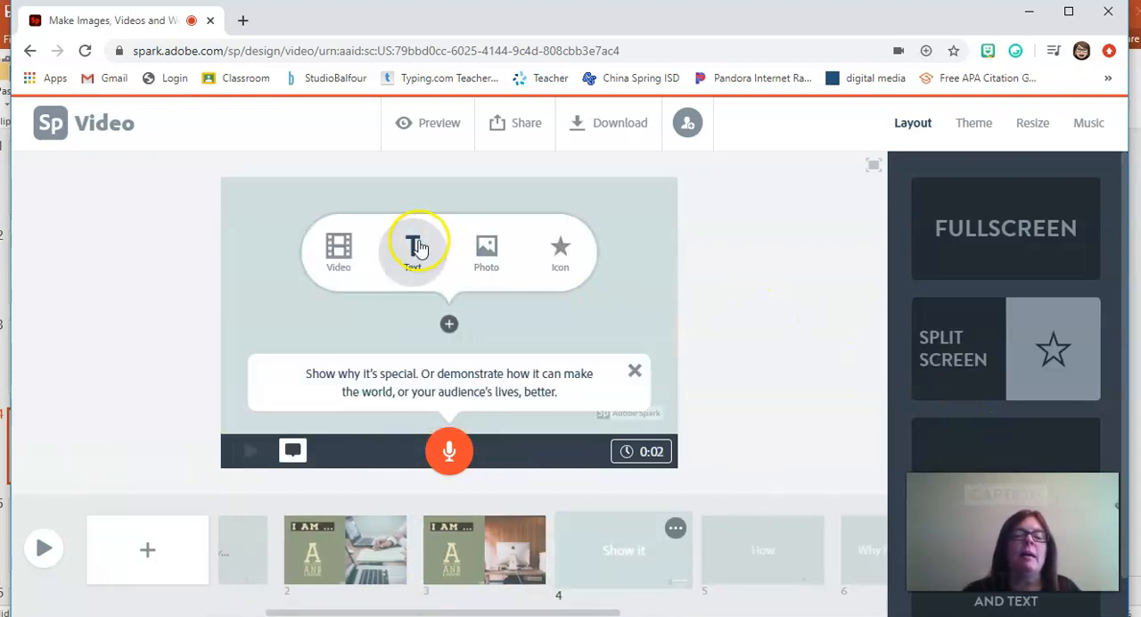
click(419, 246)
text(tera)
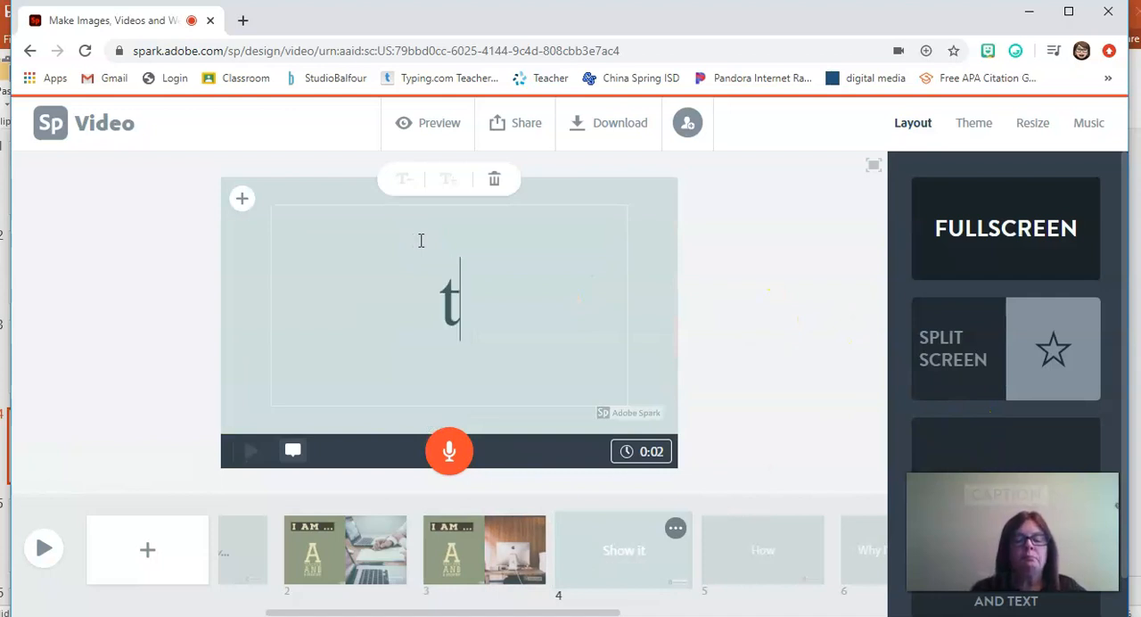
key(BackSpace)
key(BackSpace)
text(acher)
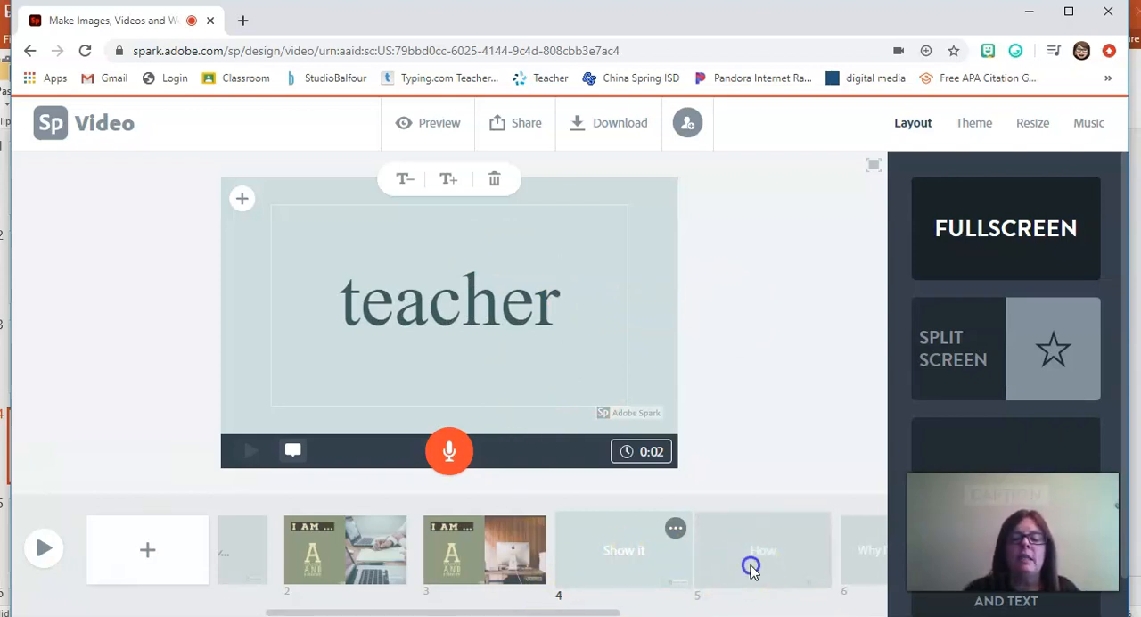
Step: Add the text "creator" to the "How" slide
click(750, 568)
click(414, 244)
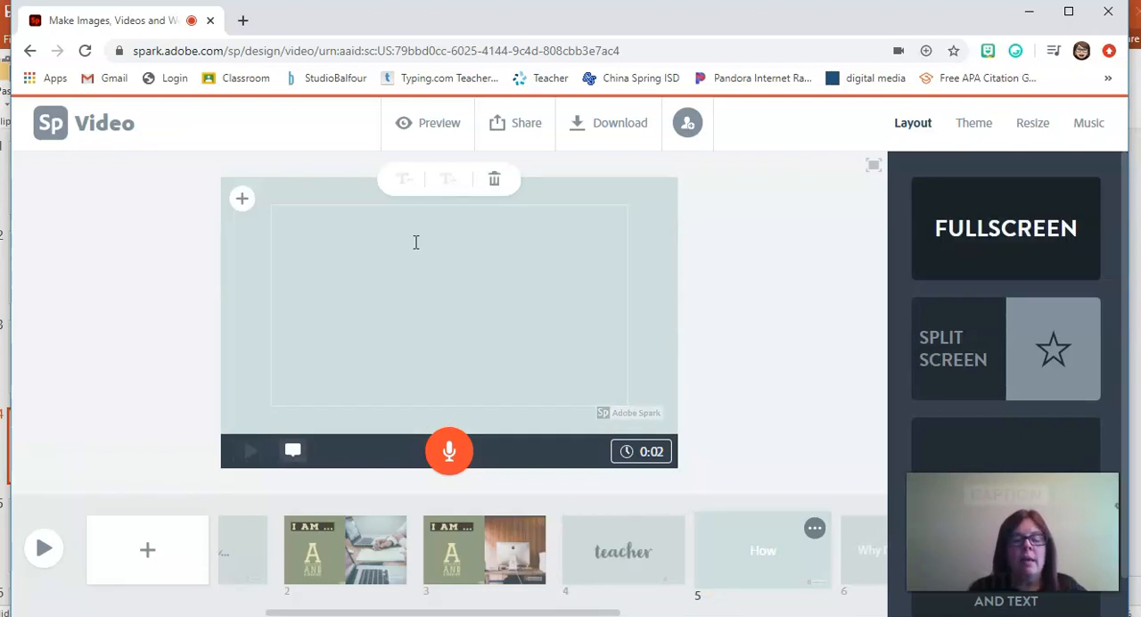
text(creator)
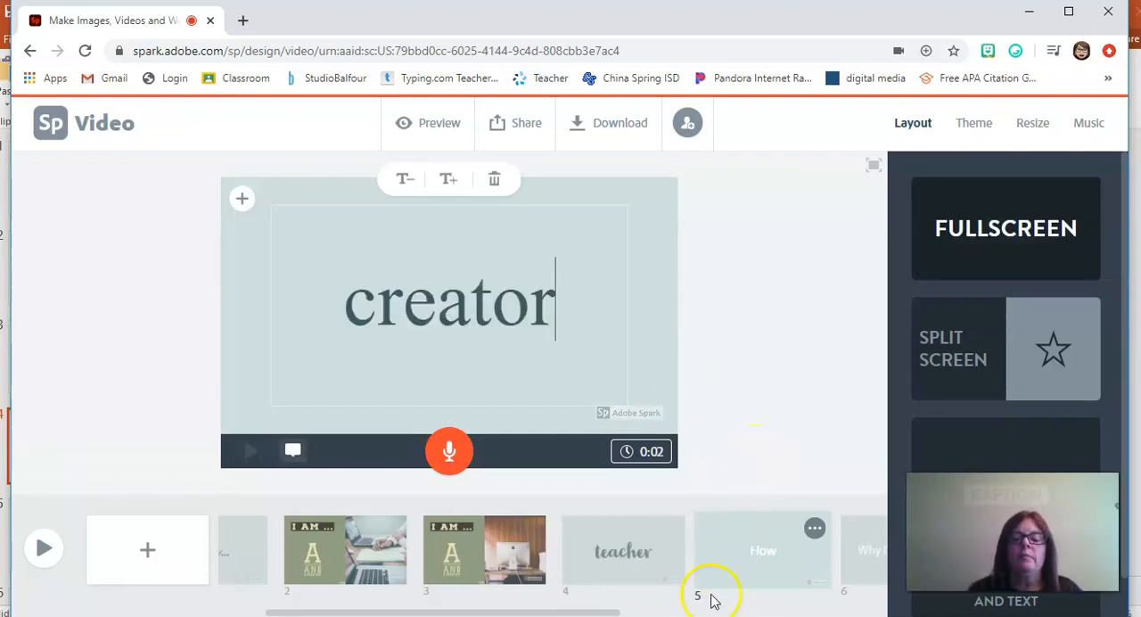
drag(574, 614, 654, 613)
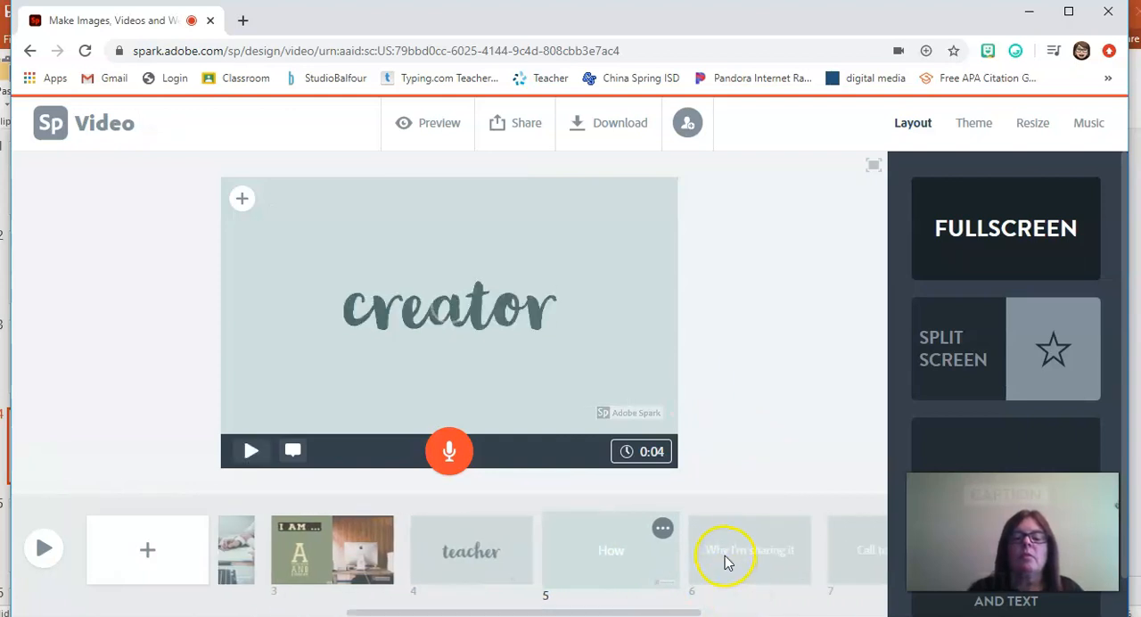
Step: Record voice narration of about 7 seconds on the "teacher" slide and about 11 seconds on the "creator" slide
click(488, 556)
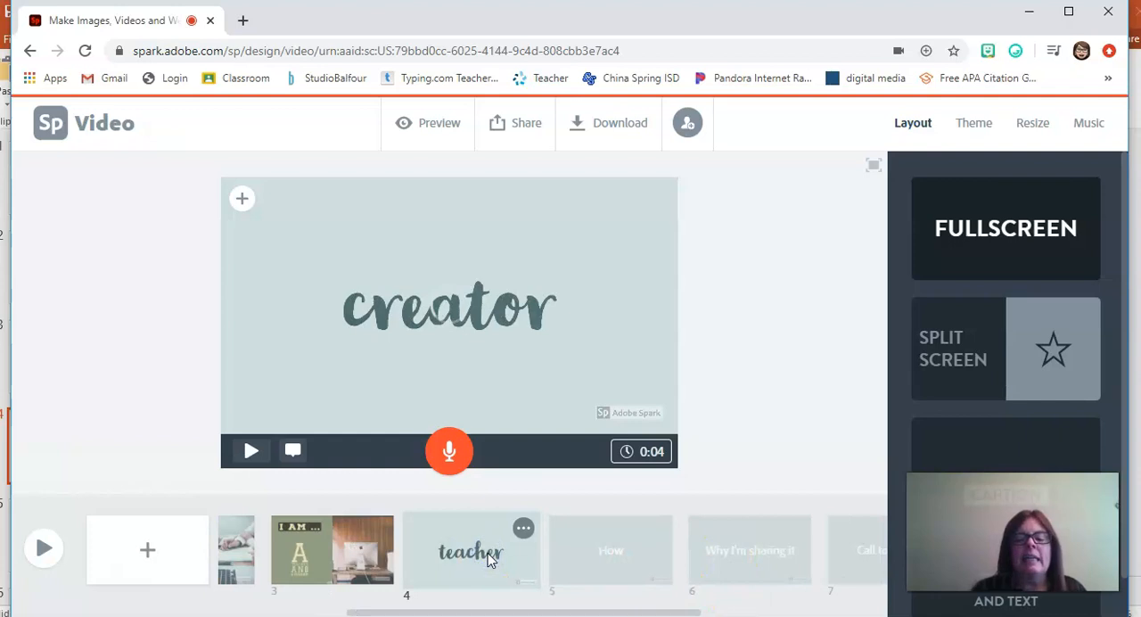
click(487, 554)
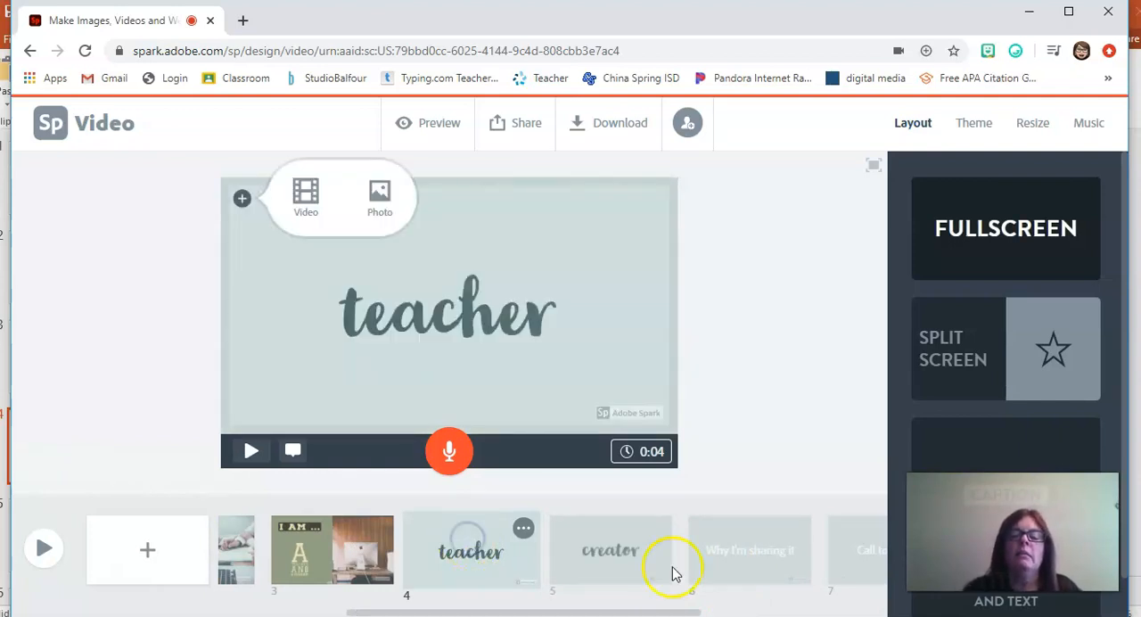
drag(445, 463, 446, 464)
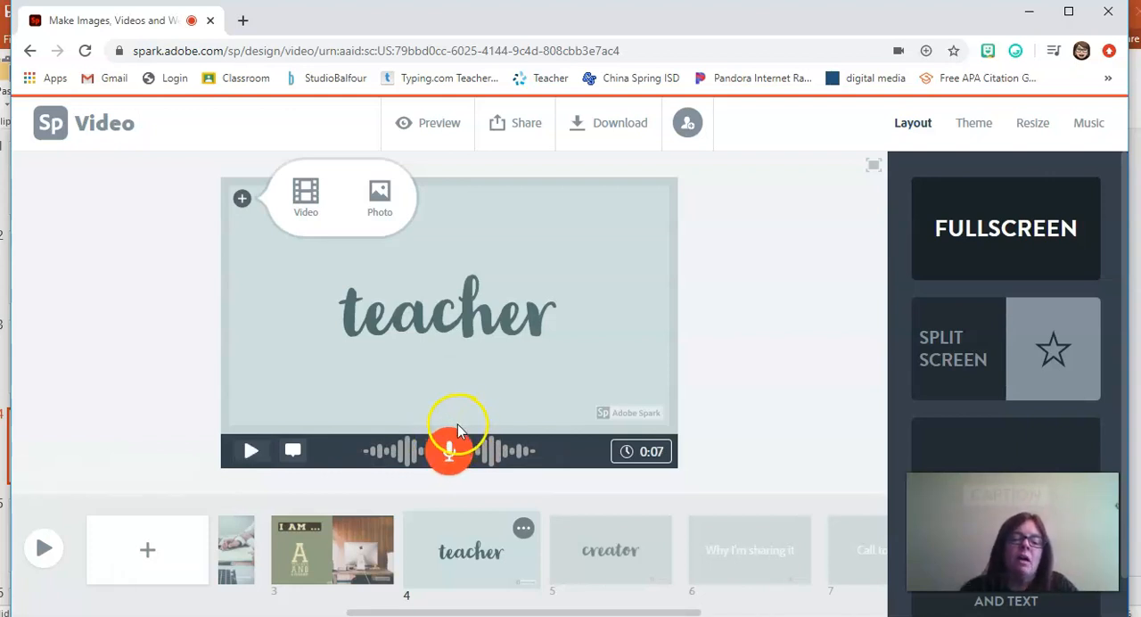
click(579, 554)
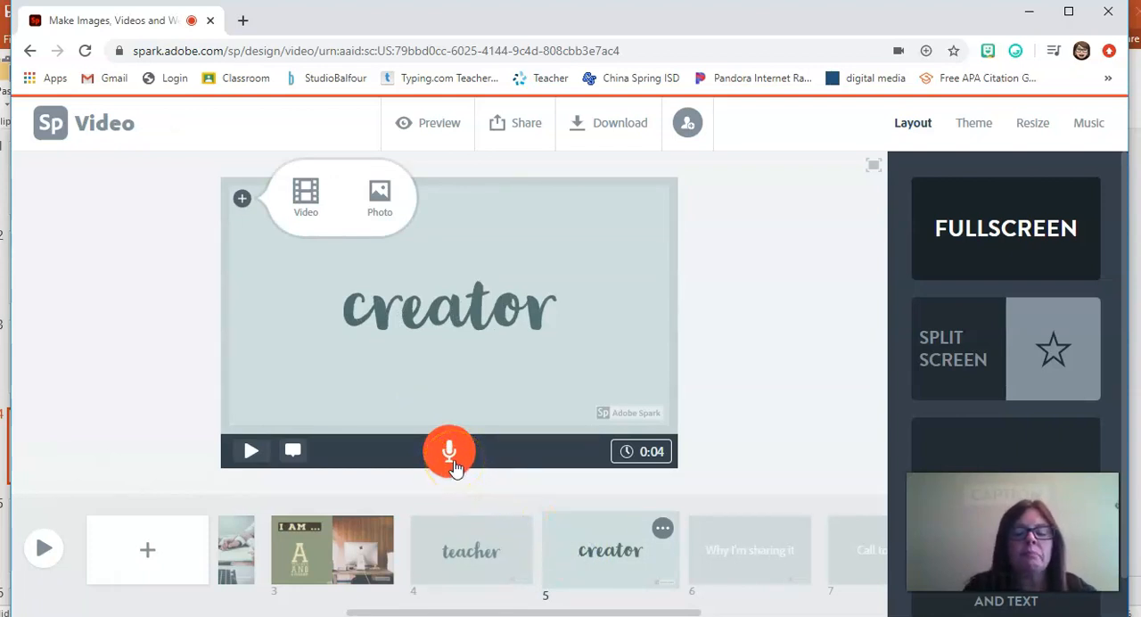
drag(453, 464, 453, 464)
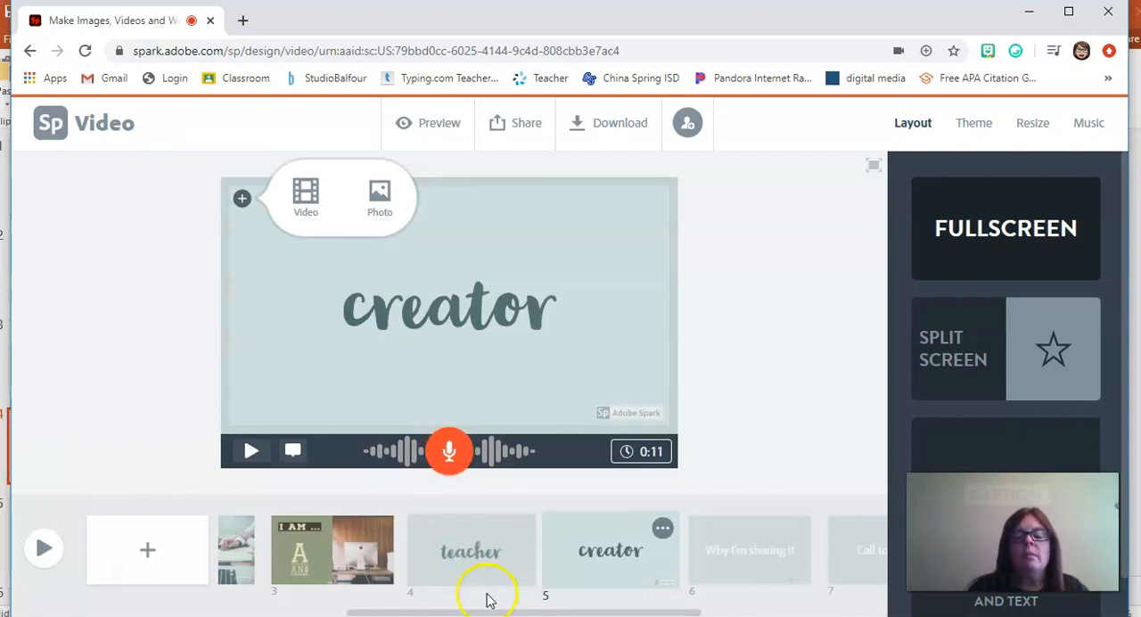
Step: Preview the whole video from the first slide and adjust the sound volume to 52 during playback
drag(423, 609, 294, 611)
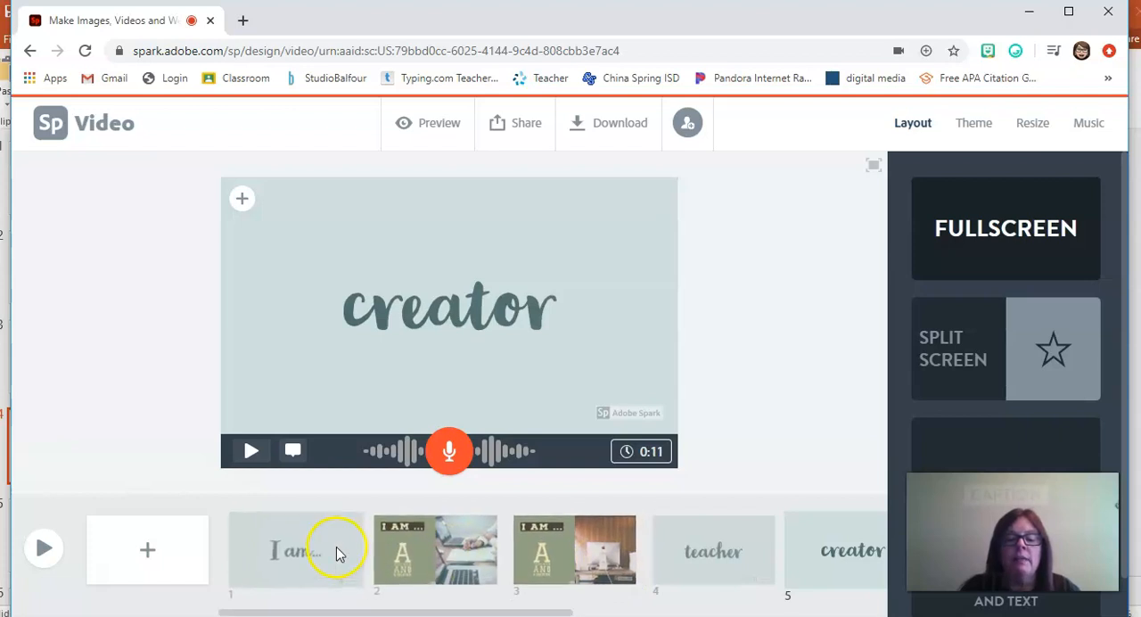
click(421, 127)
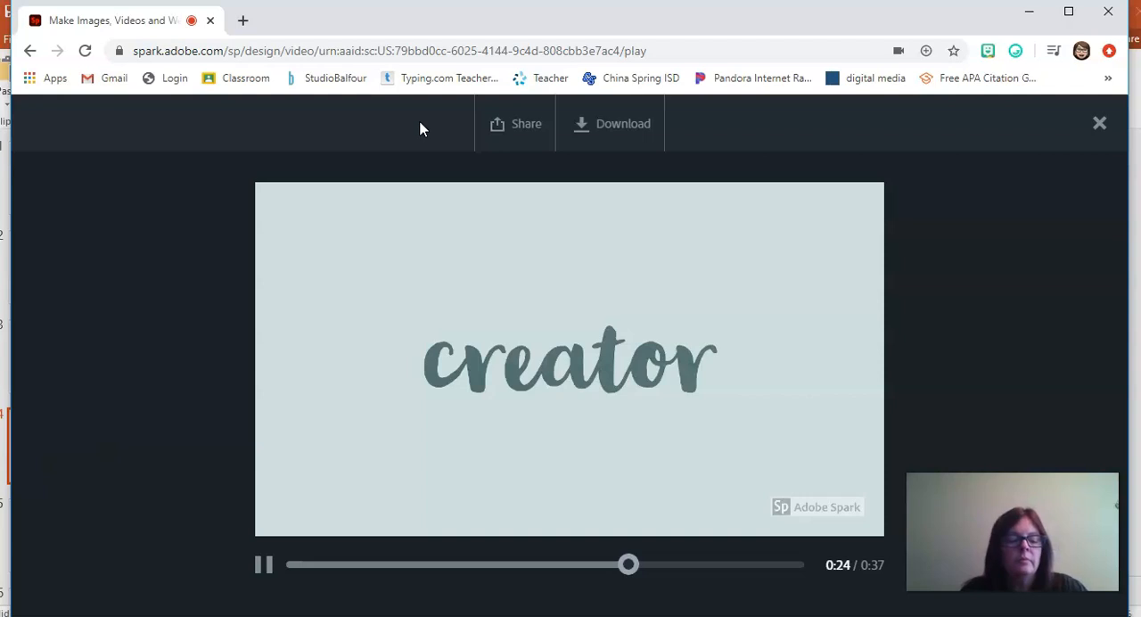
key(XF86AudioLowerVolume)
key(XF86AudioRaiseVolume)
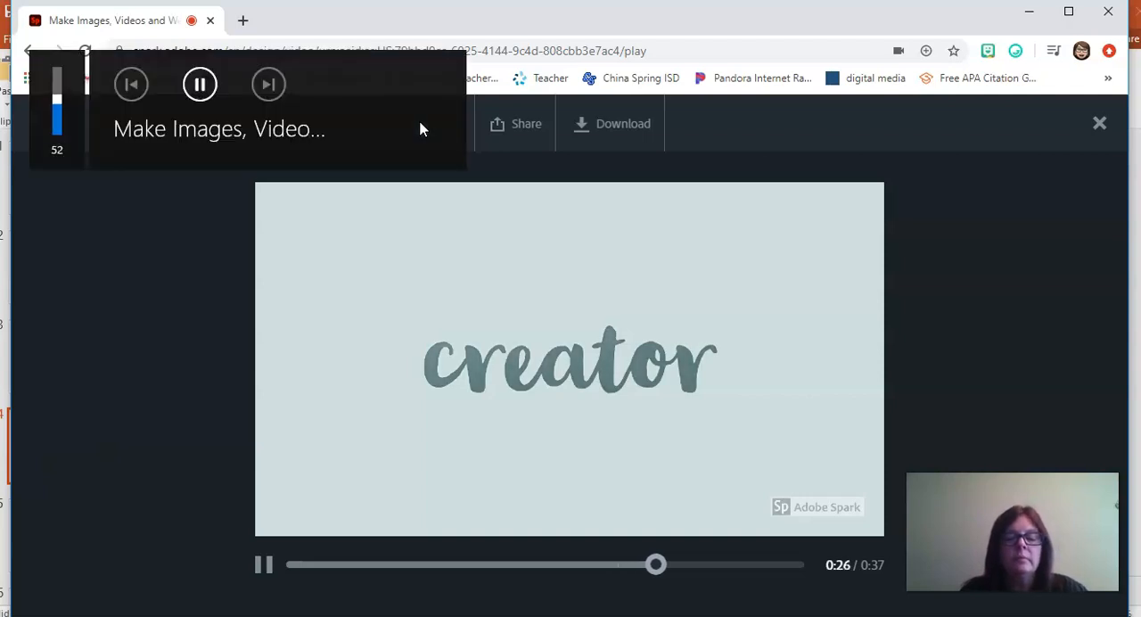
Step: Close the video preview and delete the unused "Why I'm sharing it" slide
key(XF86AudioRaiseVolume)
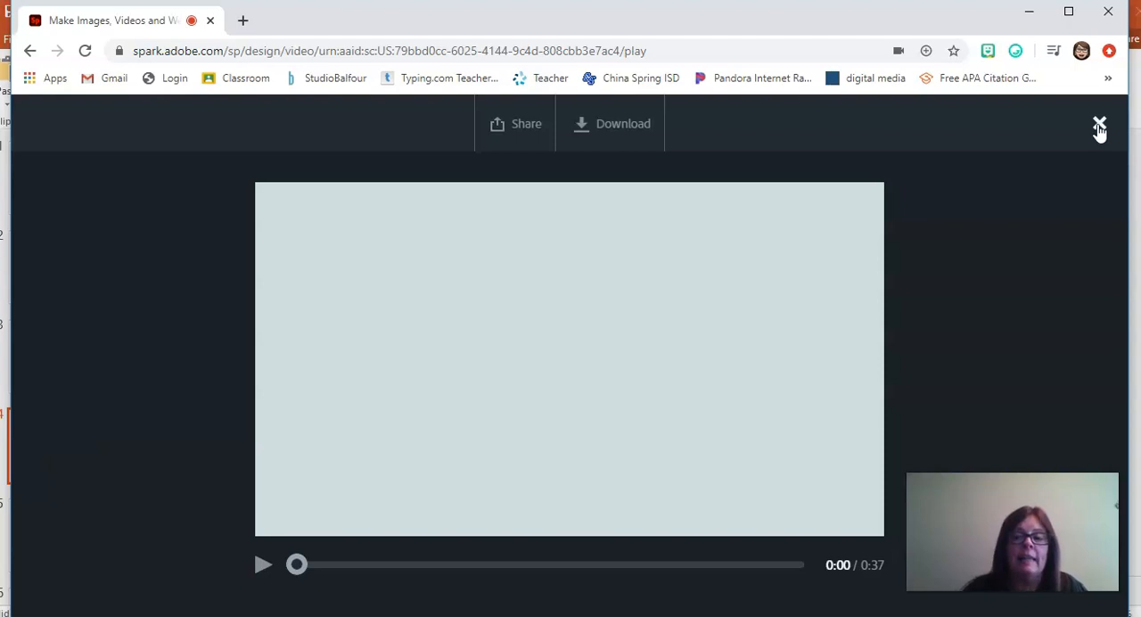
click(1100, 127)
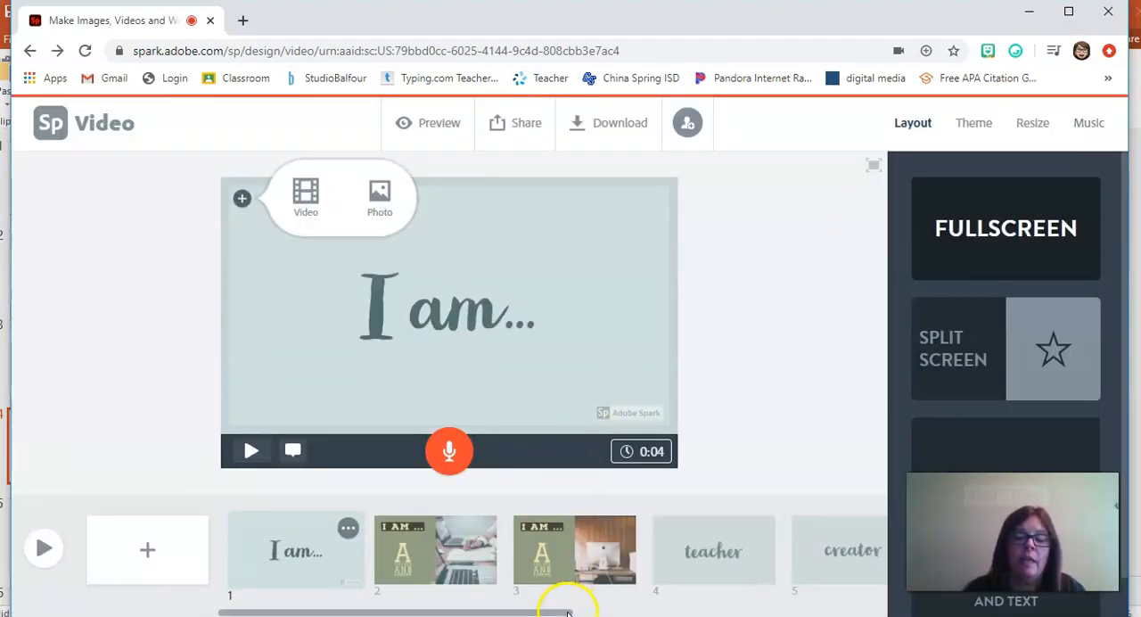
drag(557, 612, 828, 611)
click(472, 560)
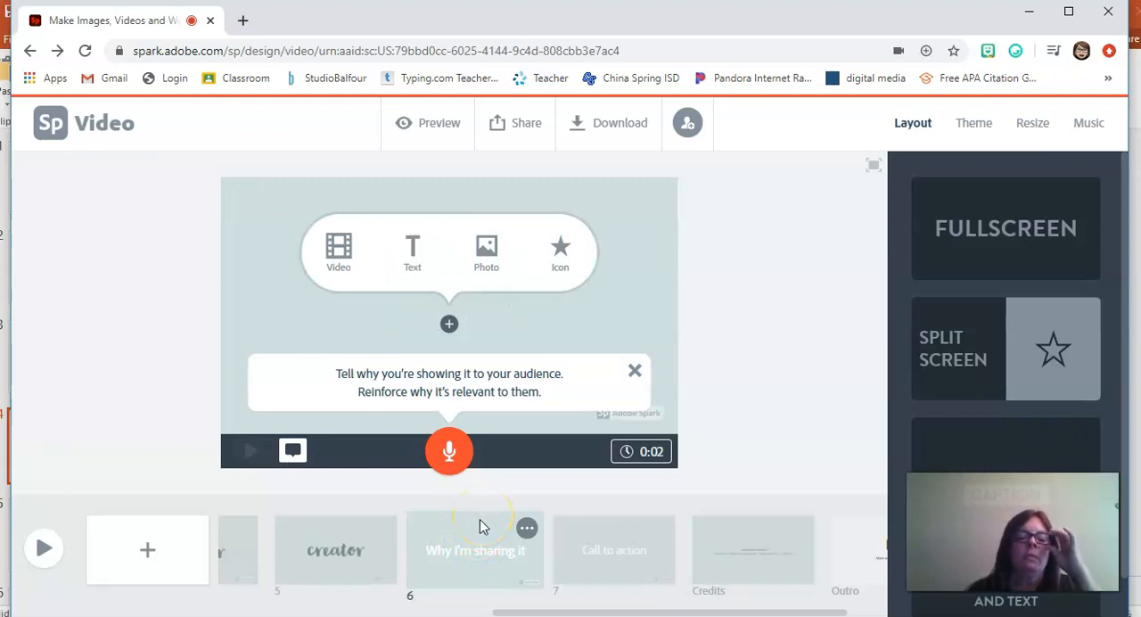
click(528, 529)
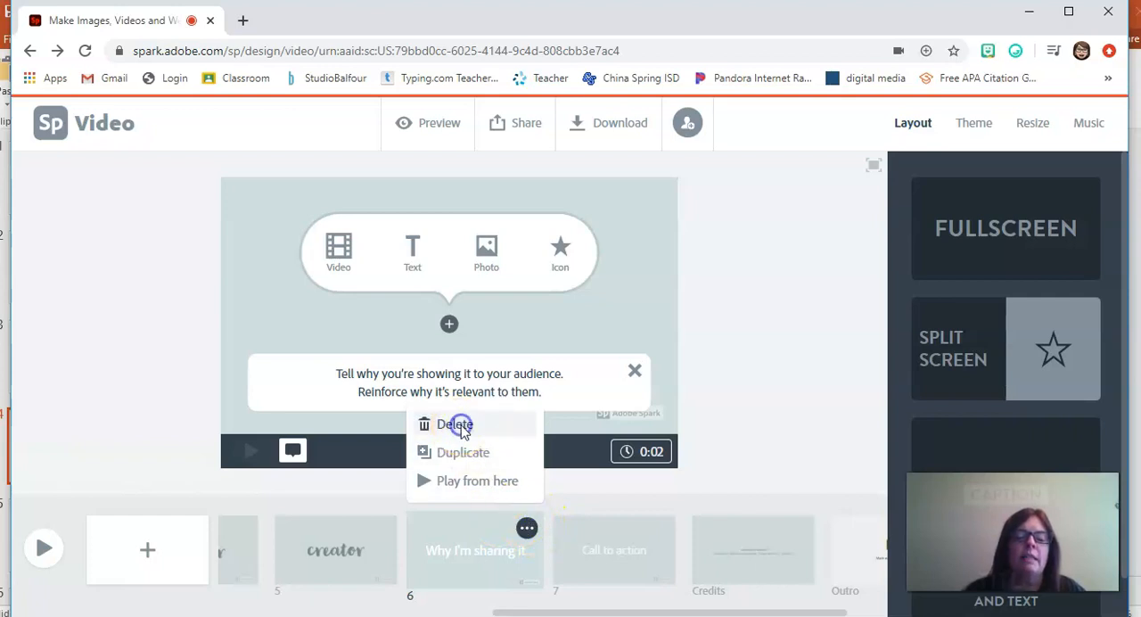
click(461, 426)
click(472, 483)
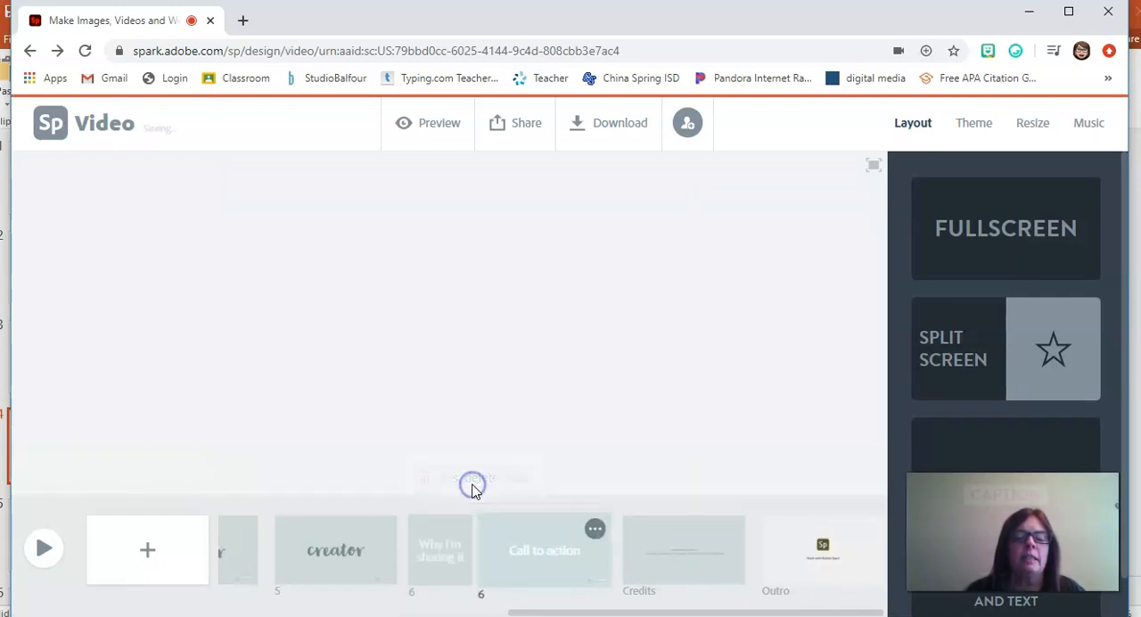
Step: Delete the unused "Call to action" slide
click(591, 528)
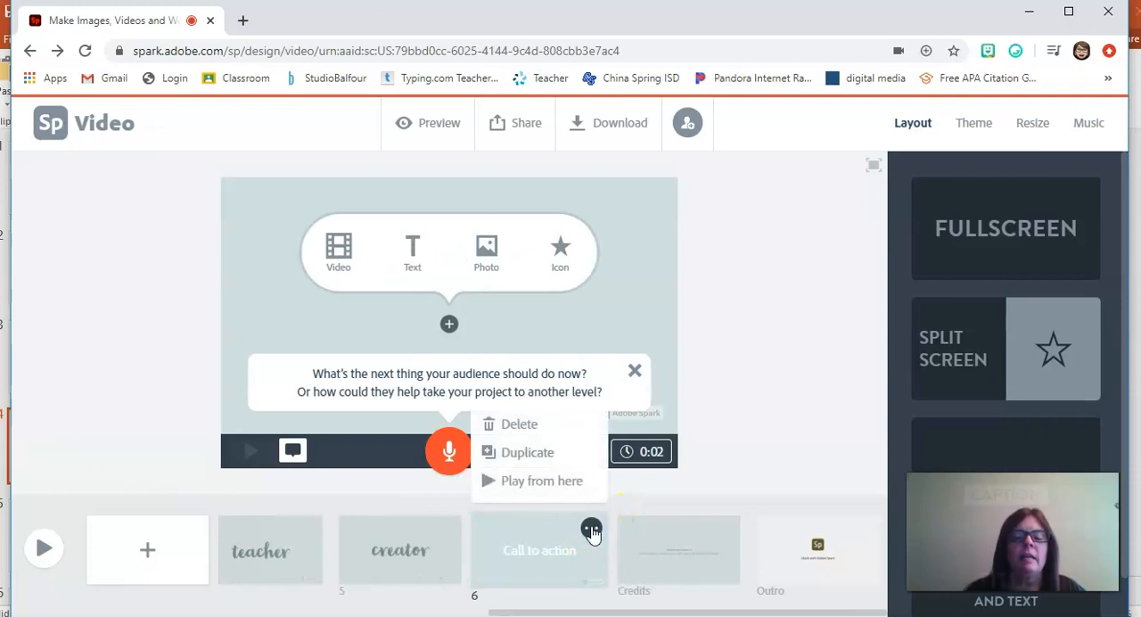
click(550, 430)
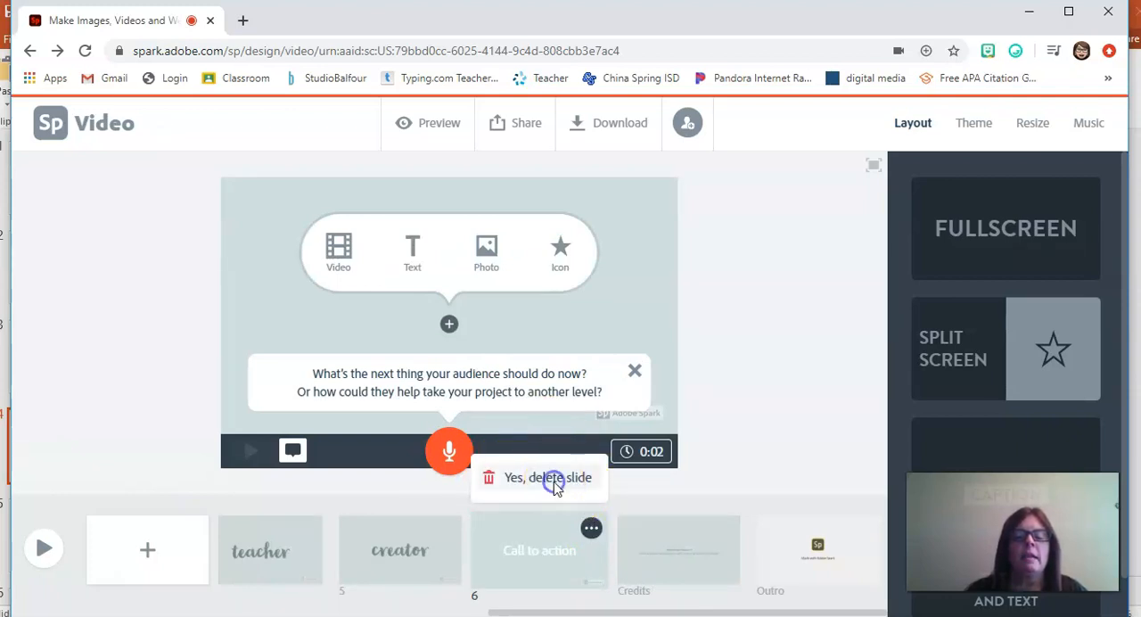
click(555, 479)
Step: Fill in the custom credits line on the Credits slide with "created by" followed by the creator's full name
click(654, 578)
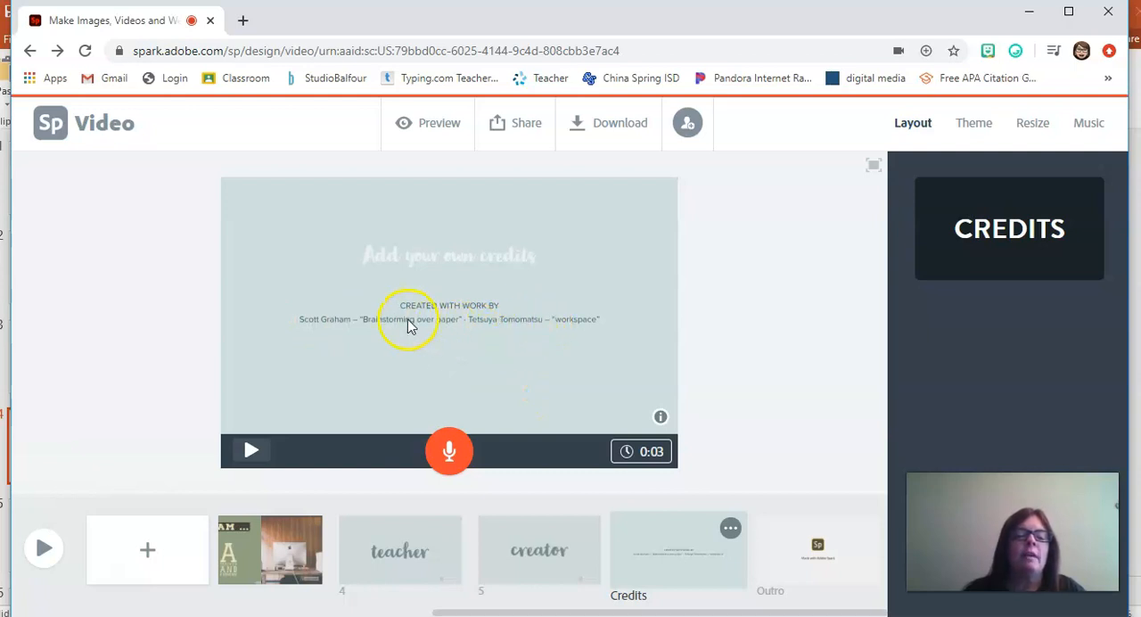
click(402, 259)
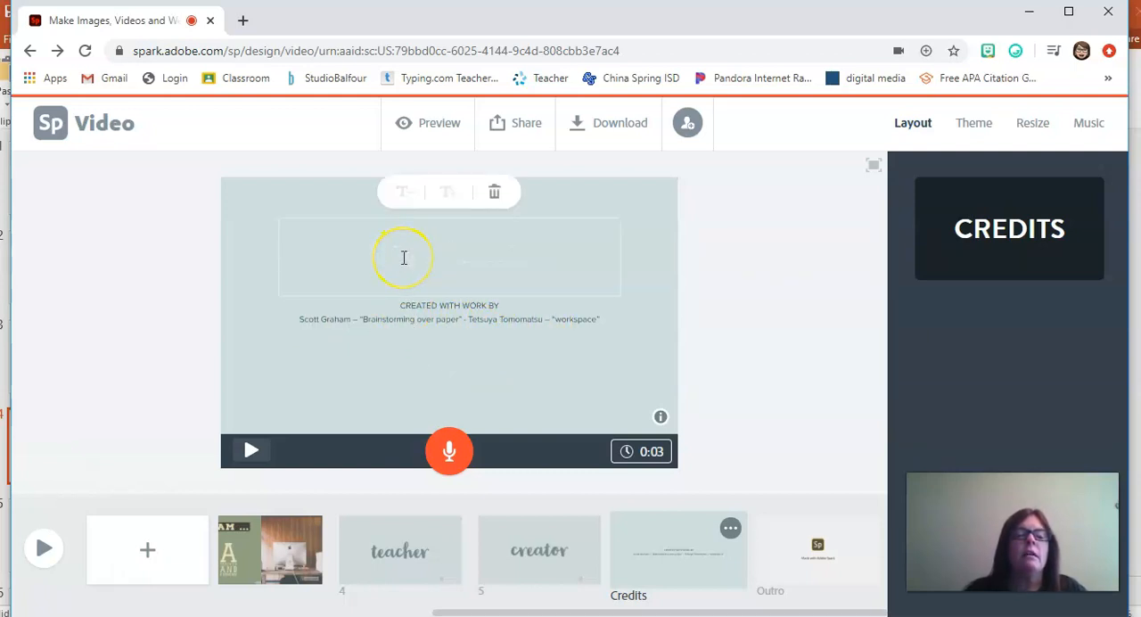
text(CR)
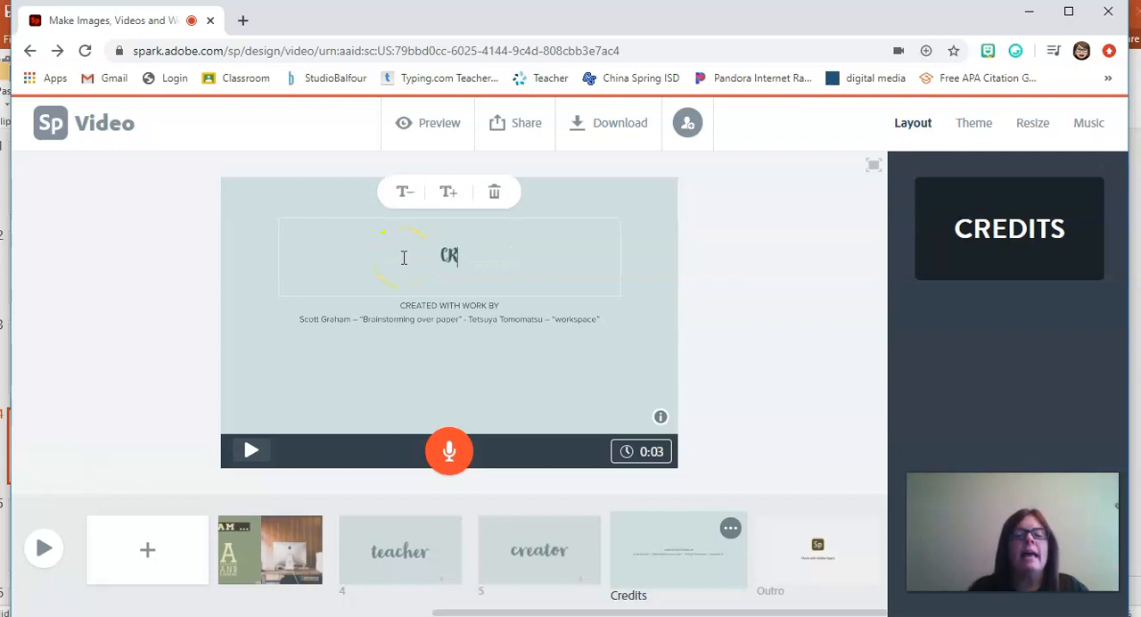
text(EATED BY)
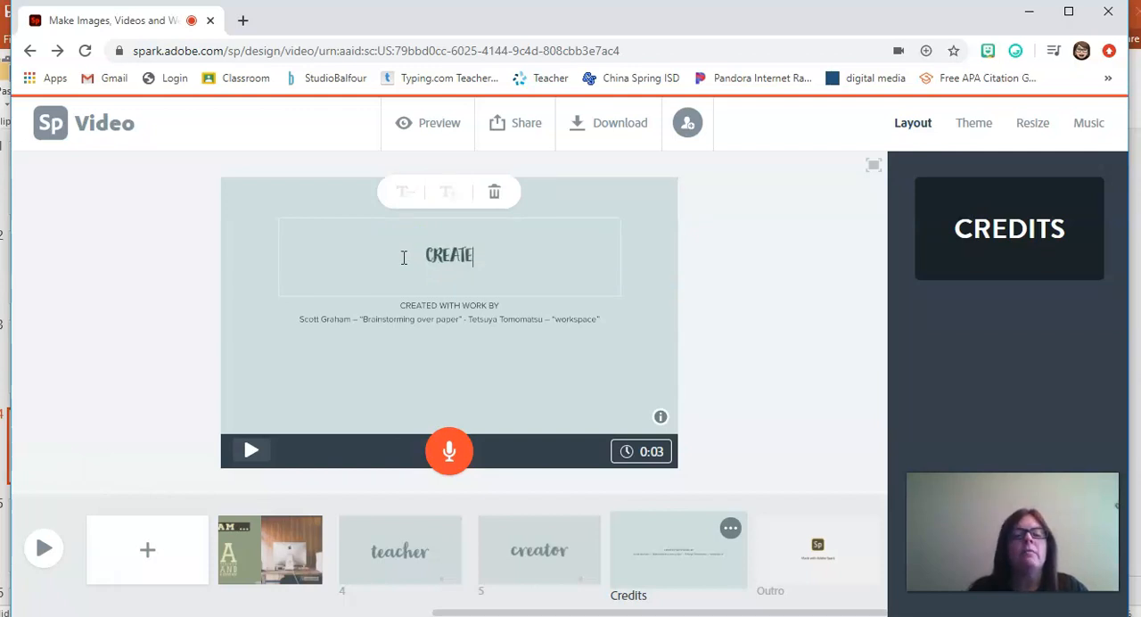
key(BackSpace)
key(BackSpace)
key(BackSpace)
key(BackSpace)
key(BackSpace)
key(BackSpace)
key(BackSpace)
key(BackSpace)
key(BackSpace)
key(BackSpace)
key(BackSpace)
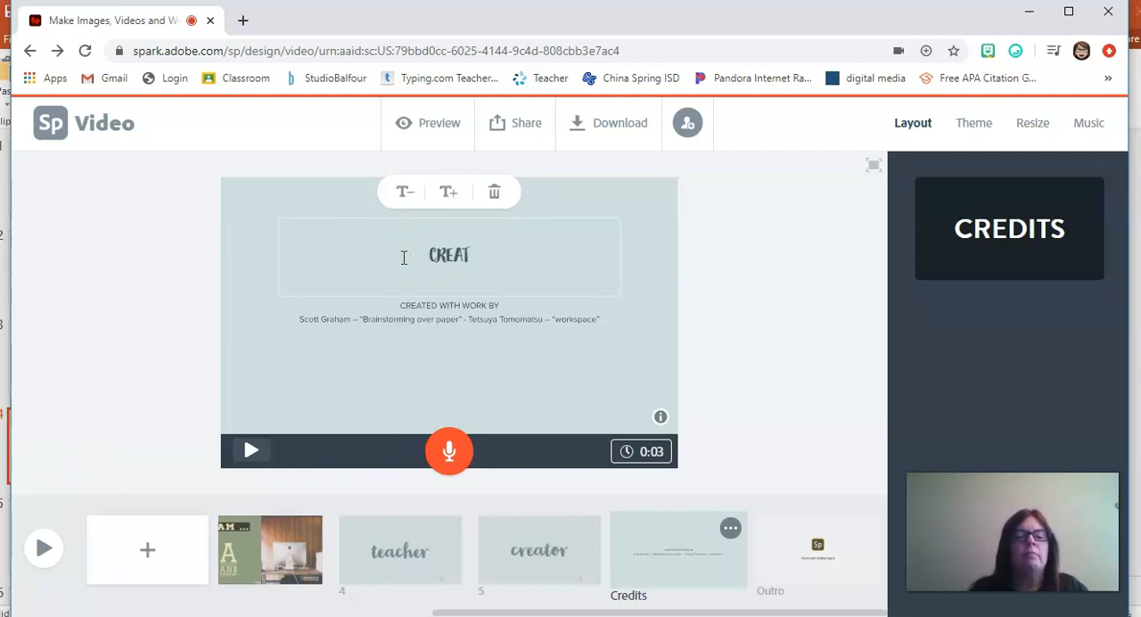
text(e)
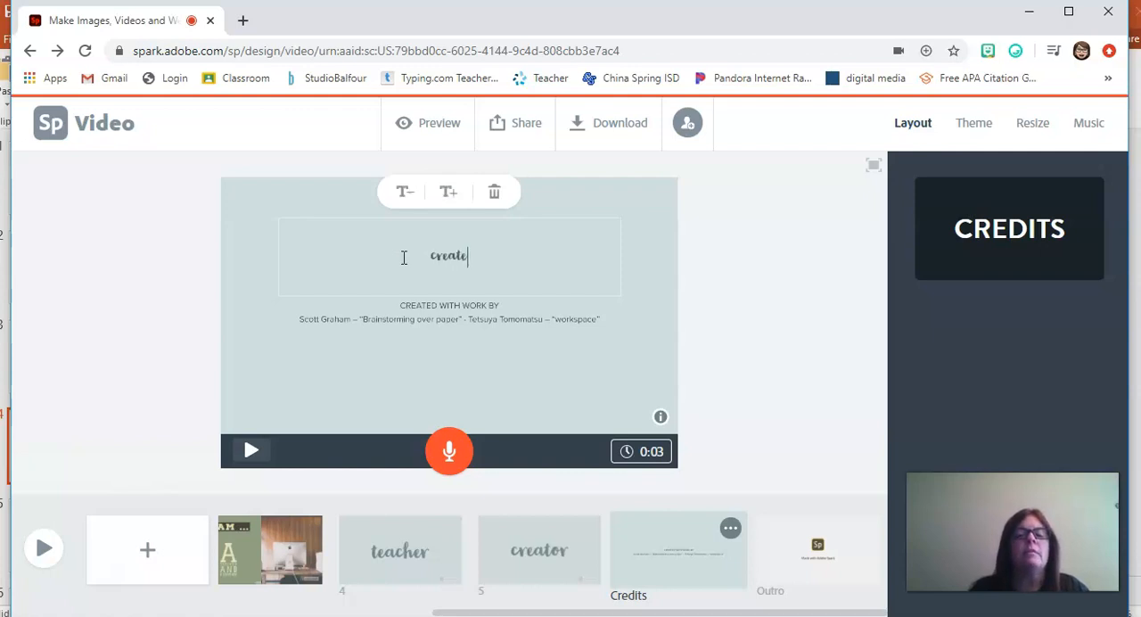
text(d by Candice)
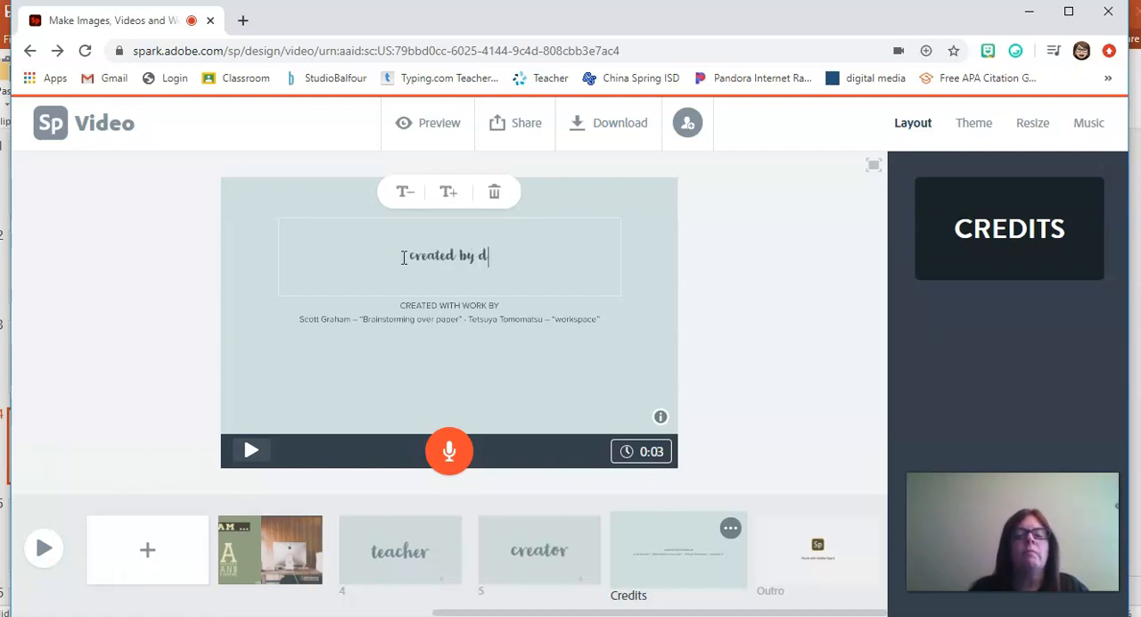
text( Sheridan)
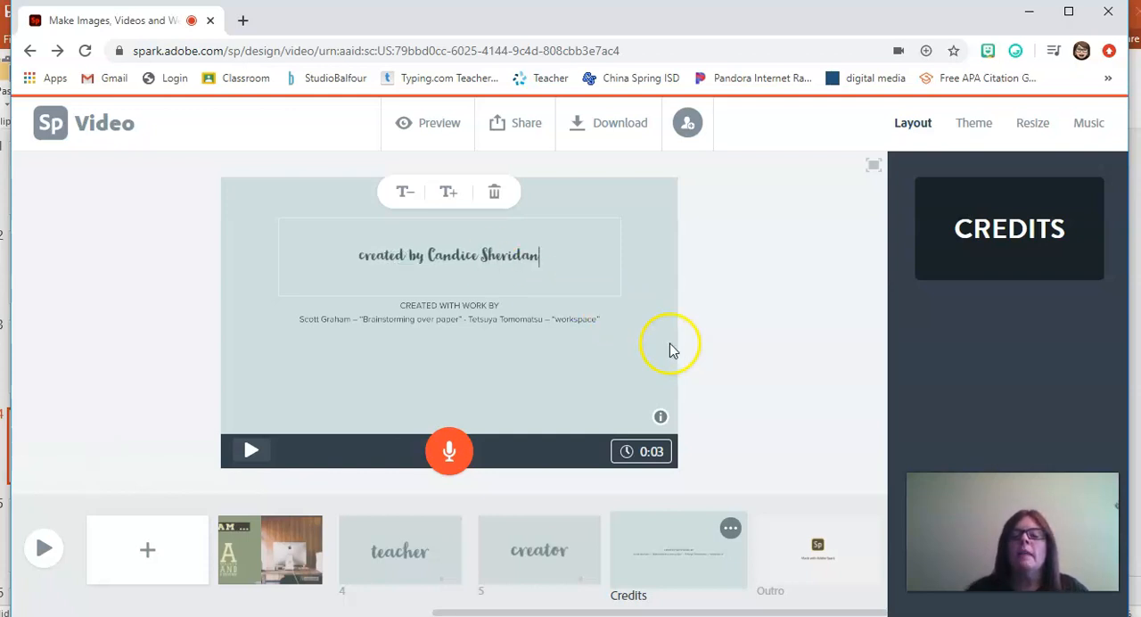
Step: Sample music tracks, choose "Stroll in Central Park" as the background music and set its volume slightly below half
drag(568, 612, 264, 612)
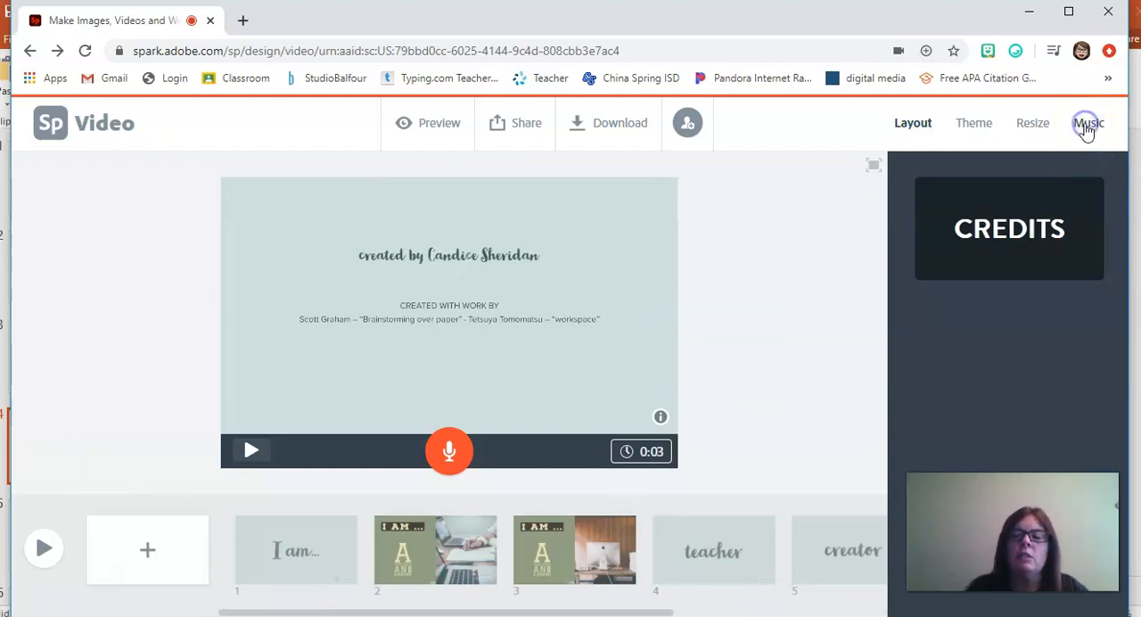
click(1087, 129)
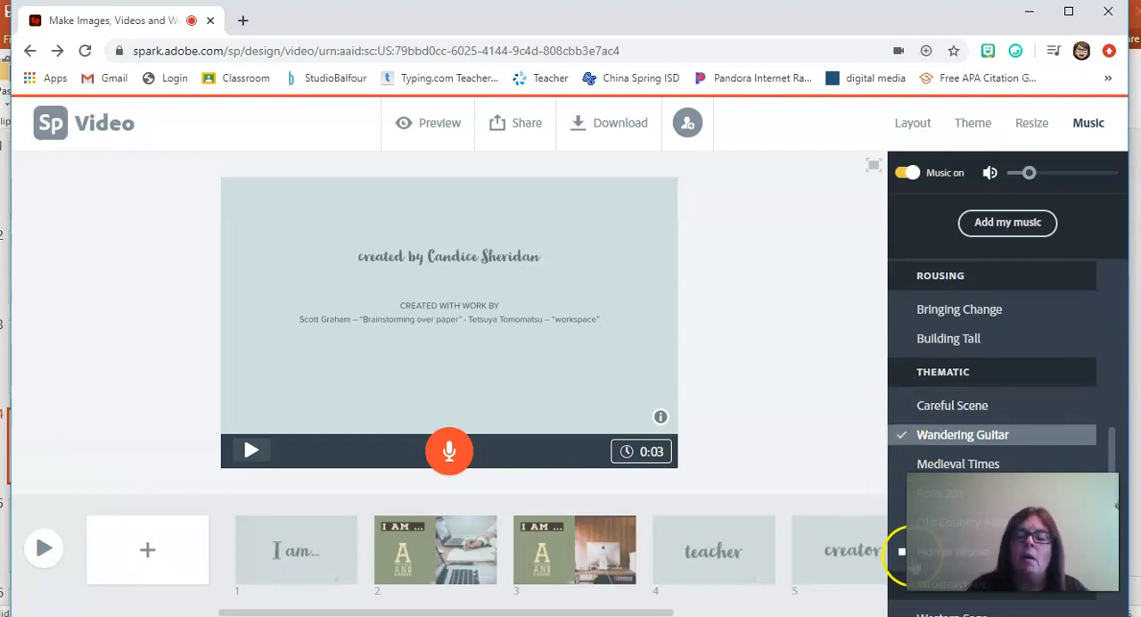
click(901, 405)
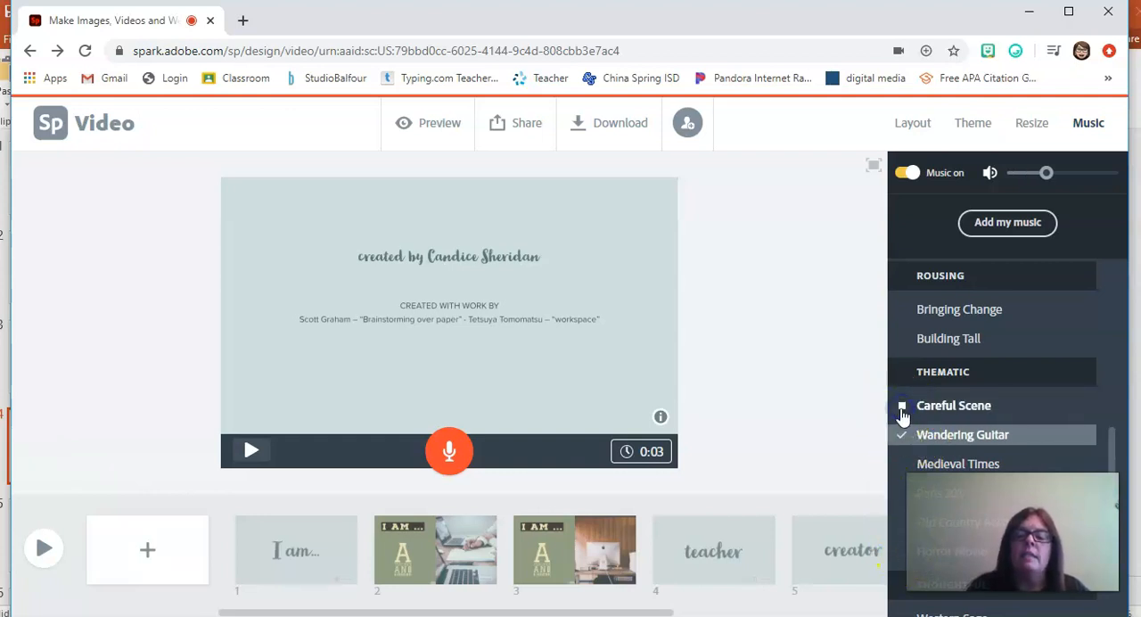
drag(1111, 469, 1112, 546)
click(901, 390)
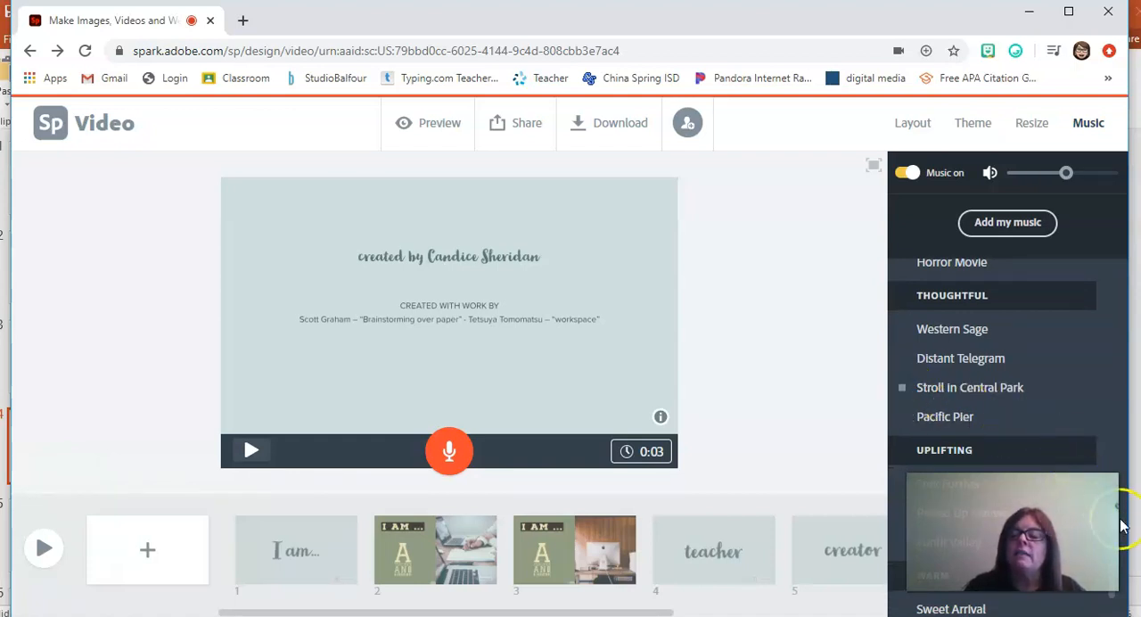
click(958, 401)
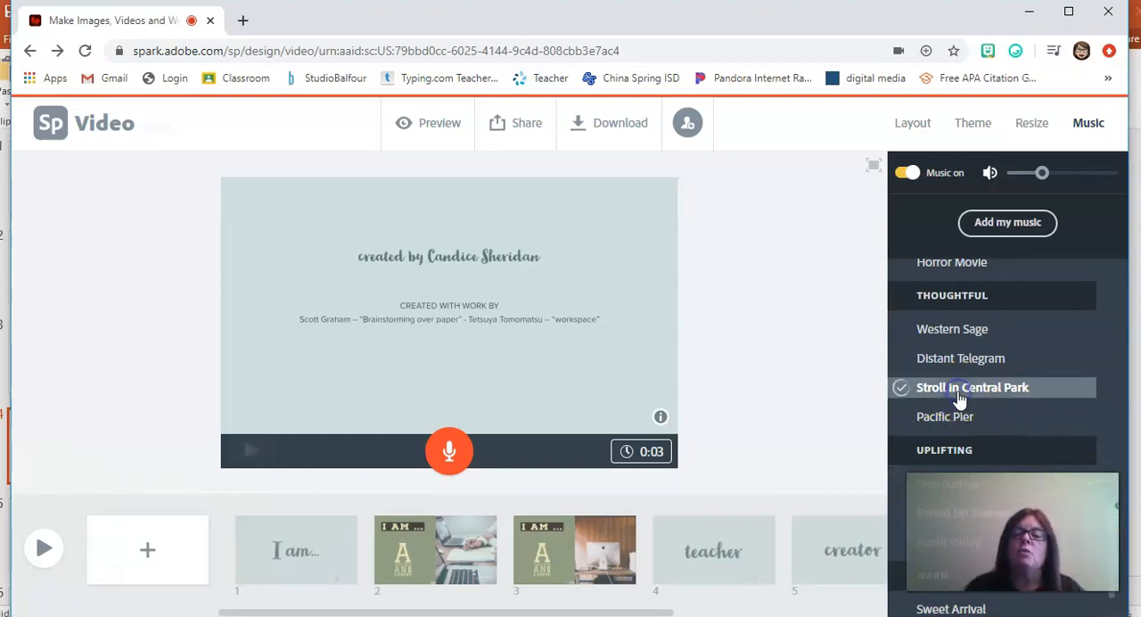
drag(1042, 173, 1067, 179)
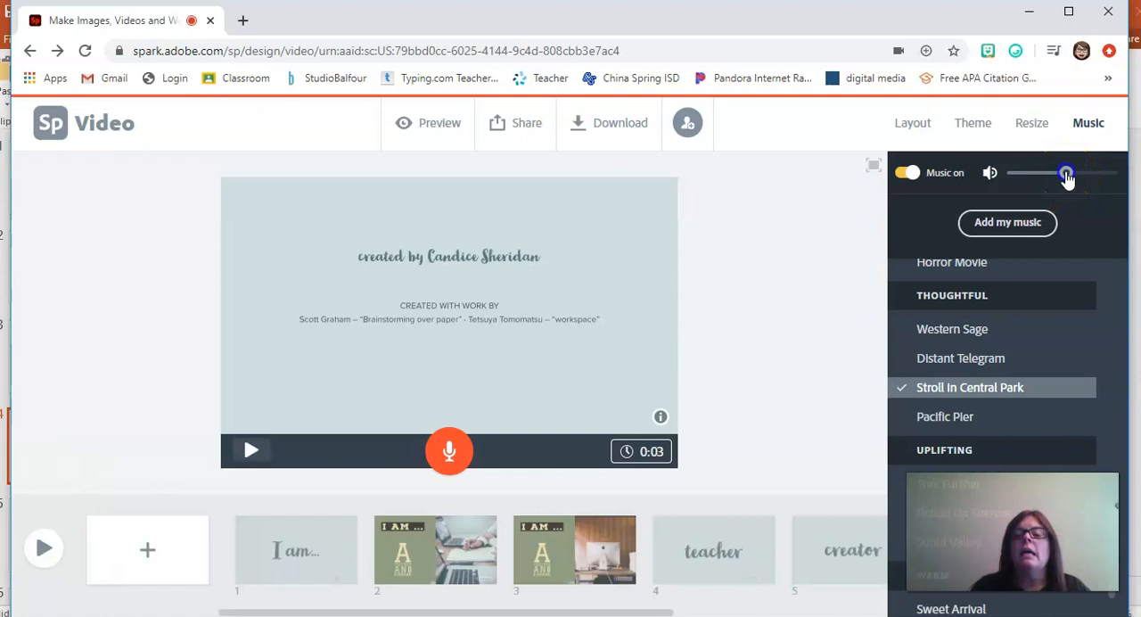
drag(1066, 178, 1057, 175)
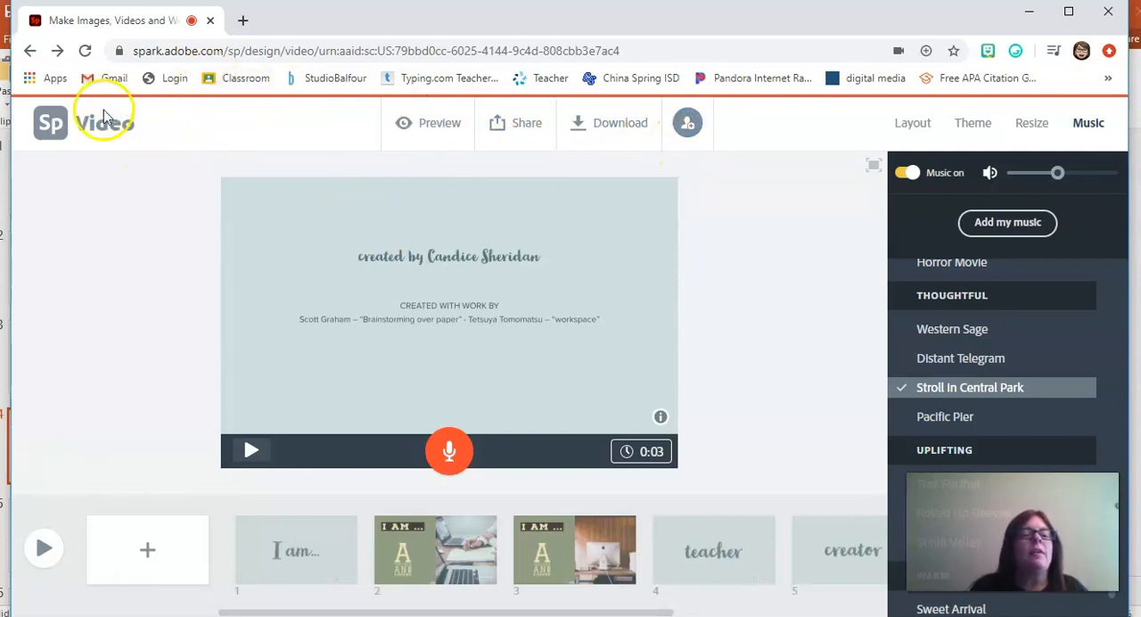
Step: Return to the "I am..." opening slide and download the video as an MP4 file
click(337, 553)
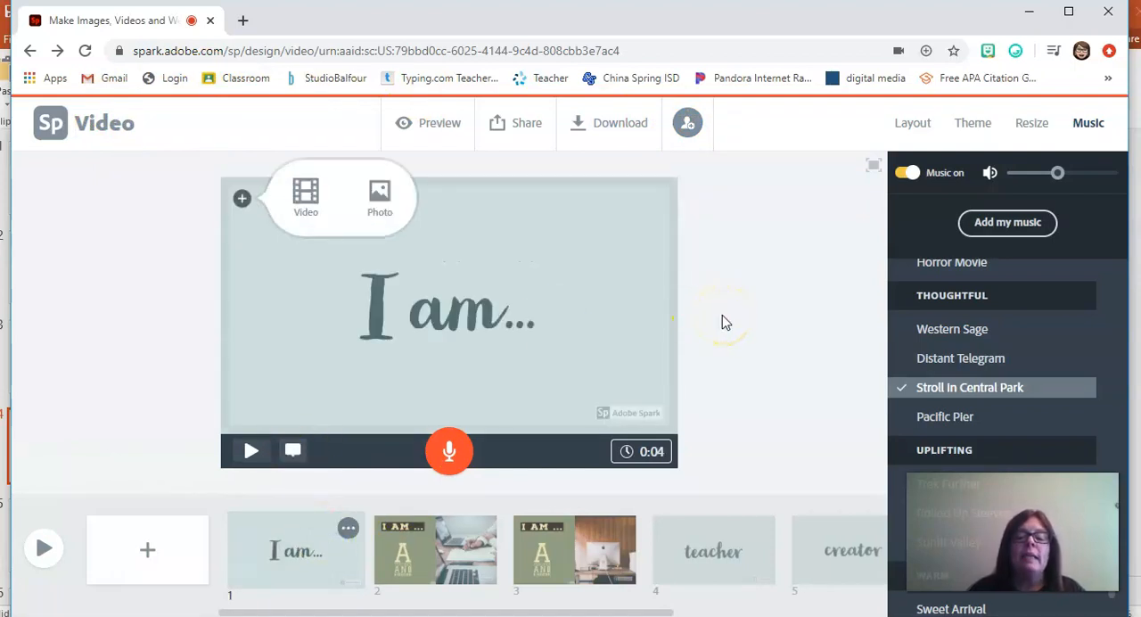
click(615, 129)
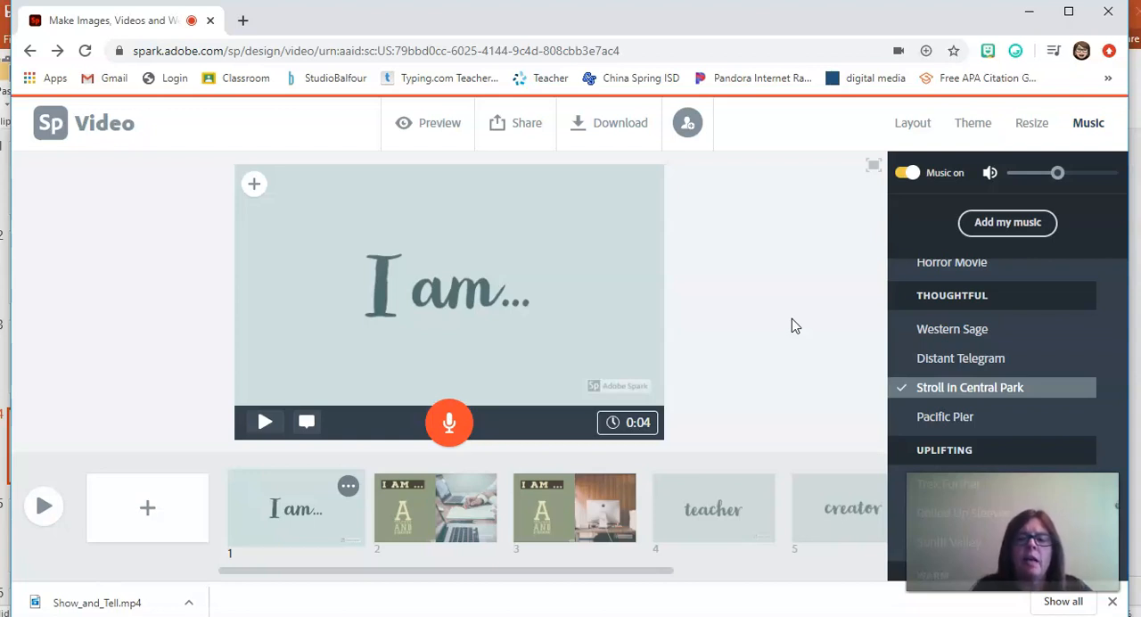
Step: Leave the video editor and look through the saved folders and projects on the Projects page
click(53, 125)
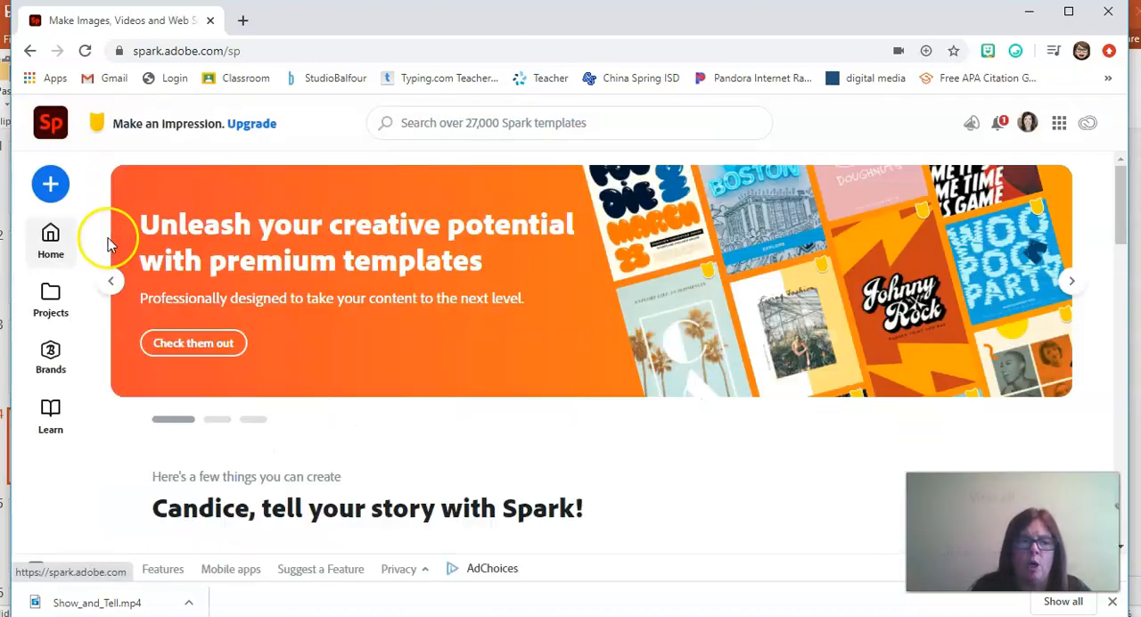
click(49, 303)
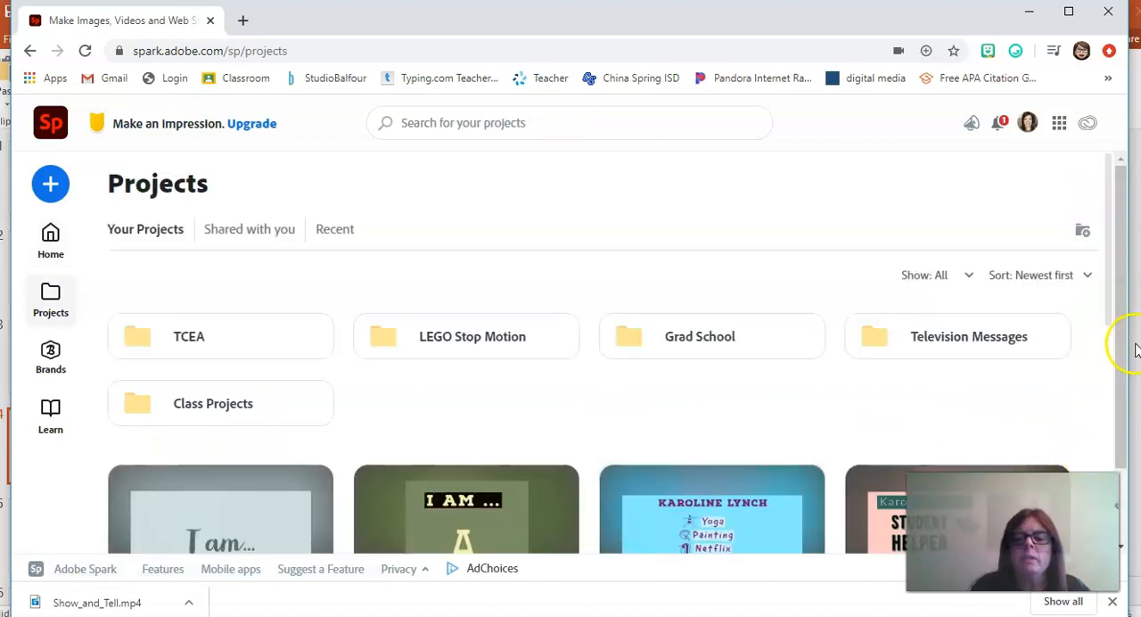
drag(1103, 298, 1123, 398)
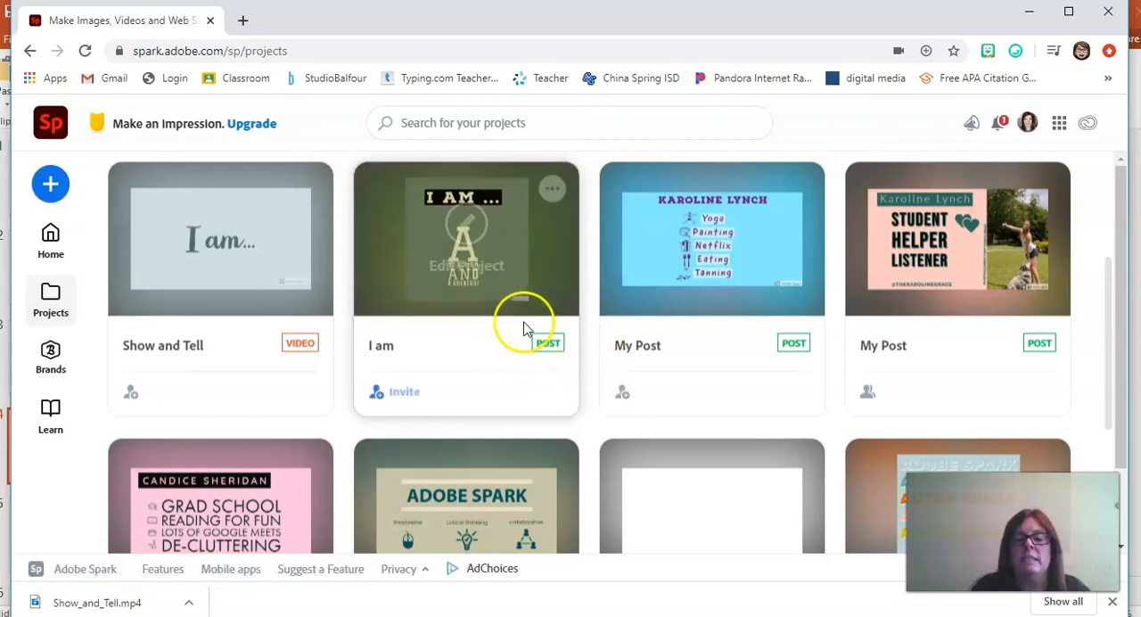
drag(1106, 398, 1105, 567)
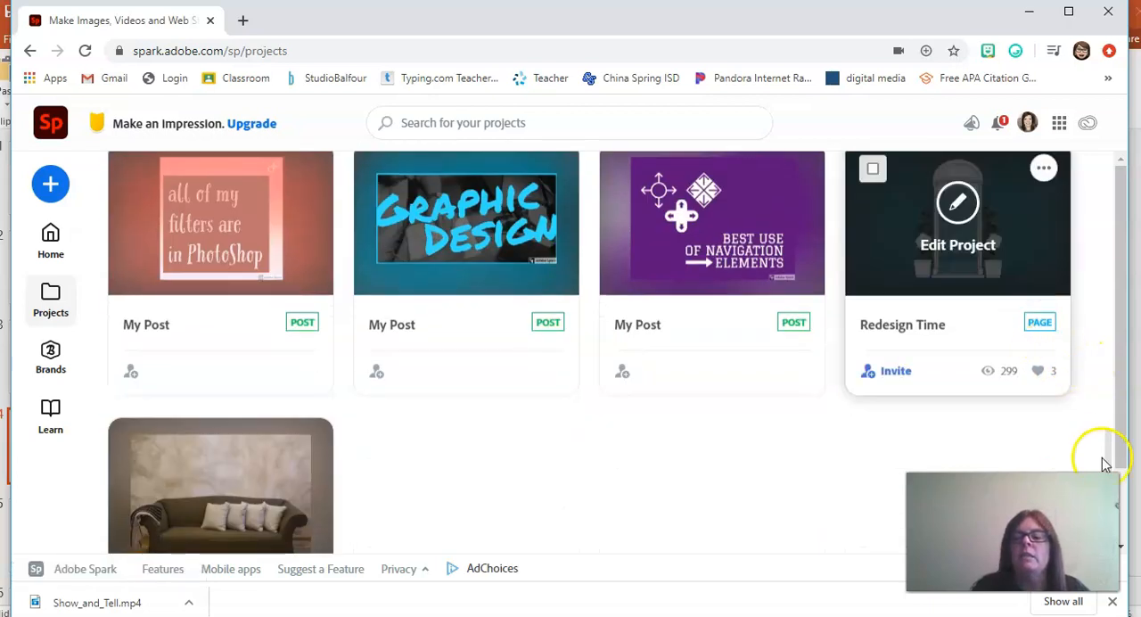
drag(1105, 457, 1091, 185)
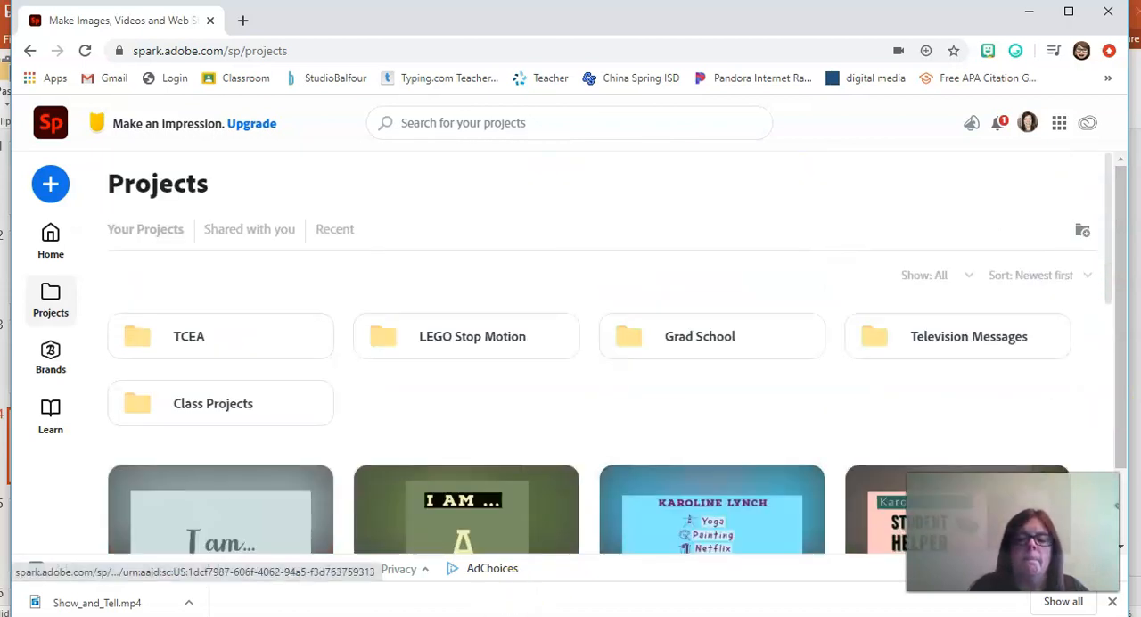
Step: Switch to the PowerPoint presentation, start the slide show from the "Challenge Two" slide and advance past "Spark Page" to the examples slide
click(535, 615)
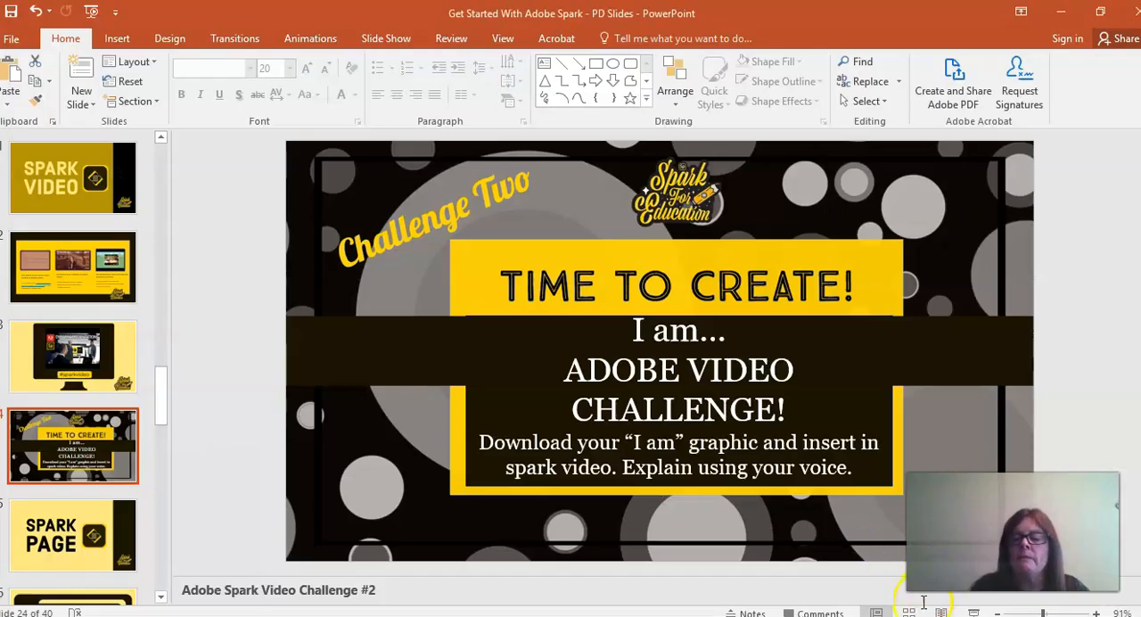
click(973, 613)
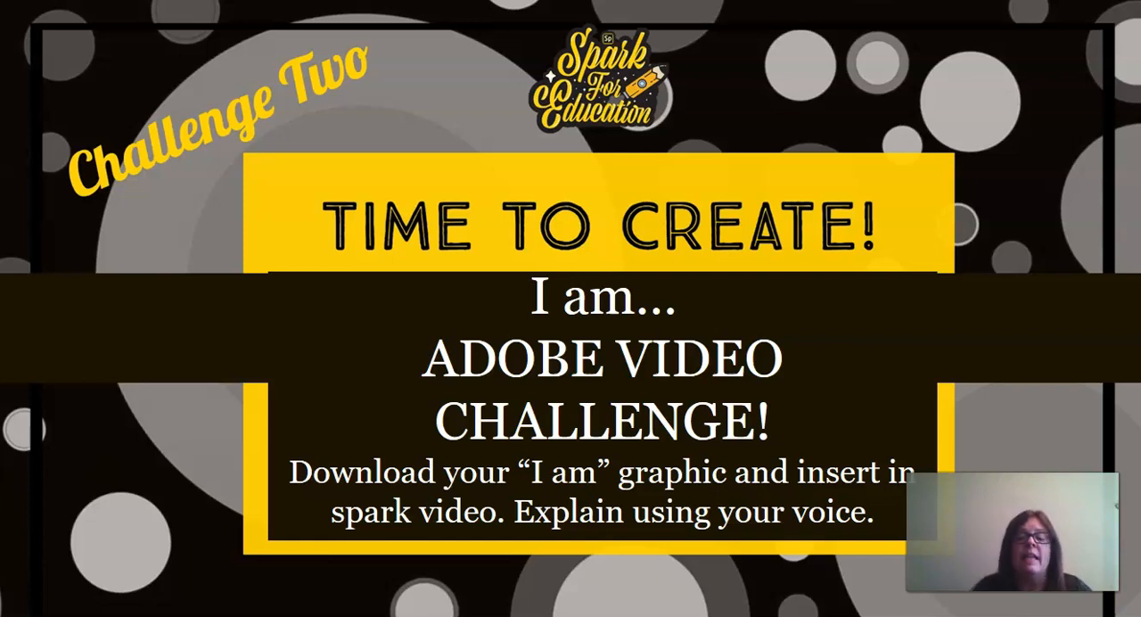
click(1062, 606)
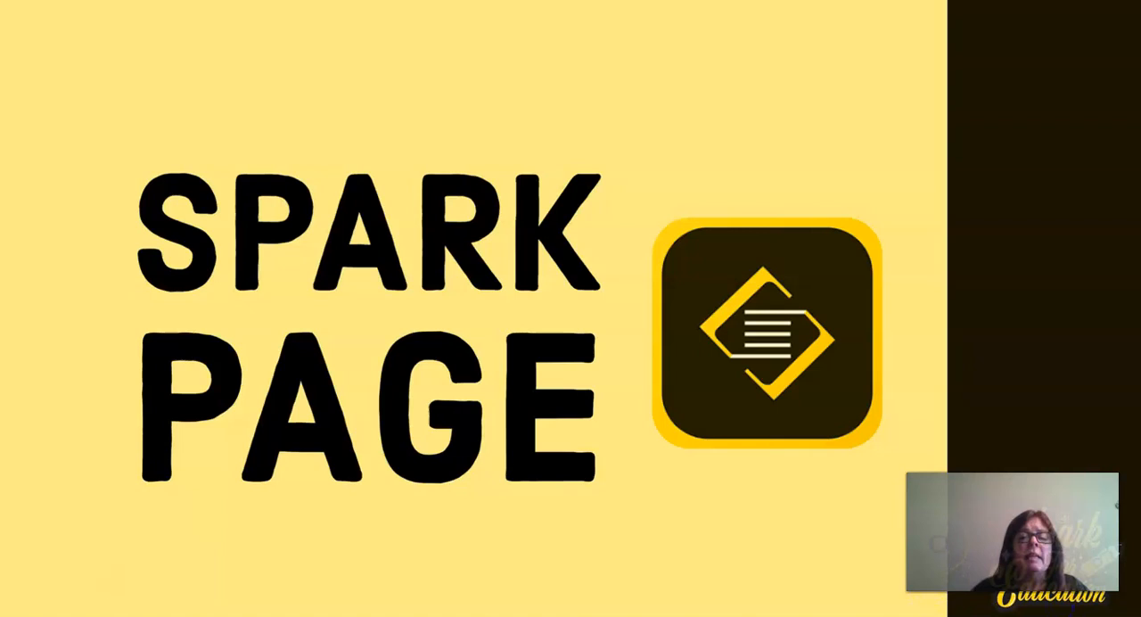
key(Right)
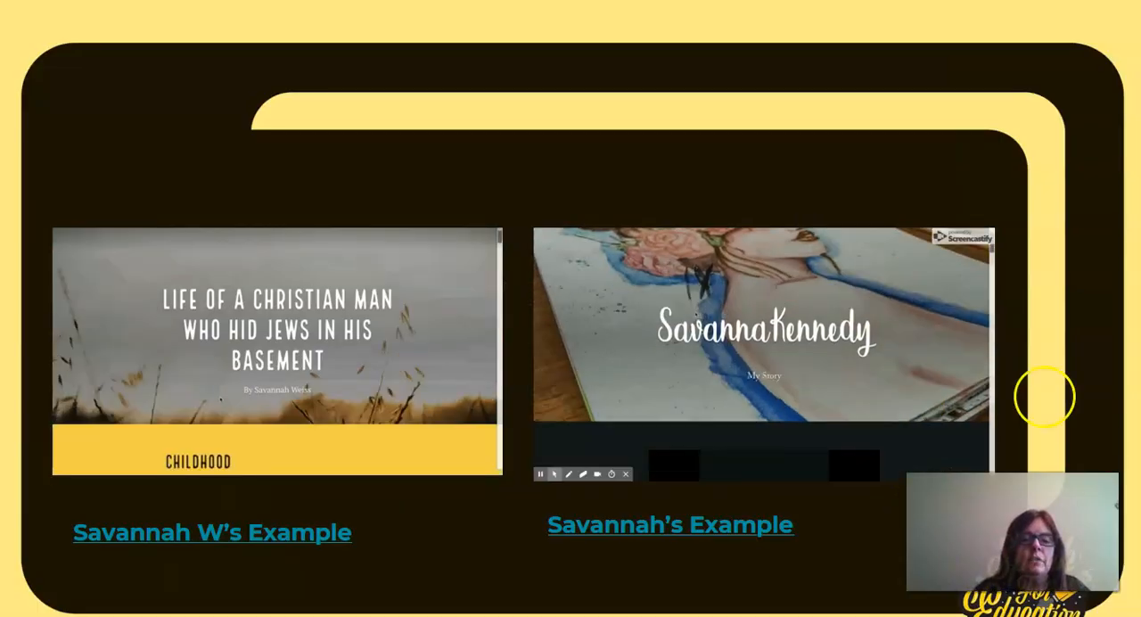